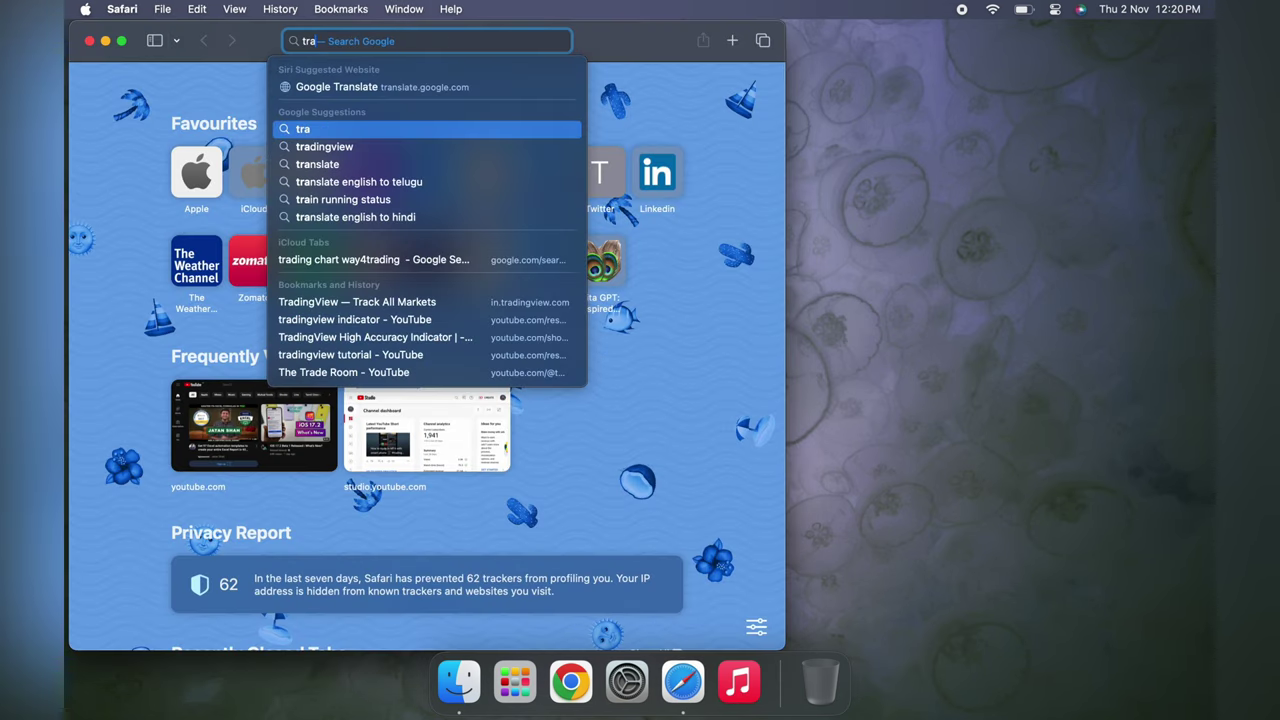
# Search Google for tradingview, open the TradingView website, and maximize the browser window
pyautogui.click(338, 150)
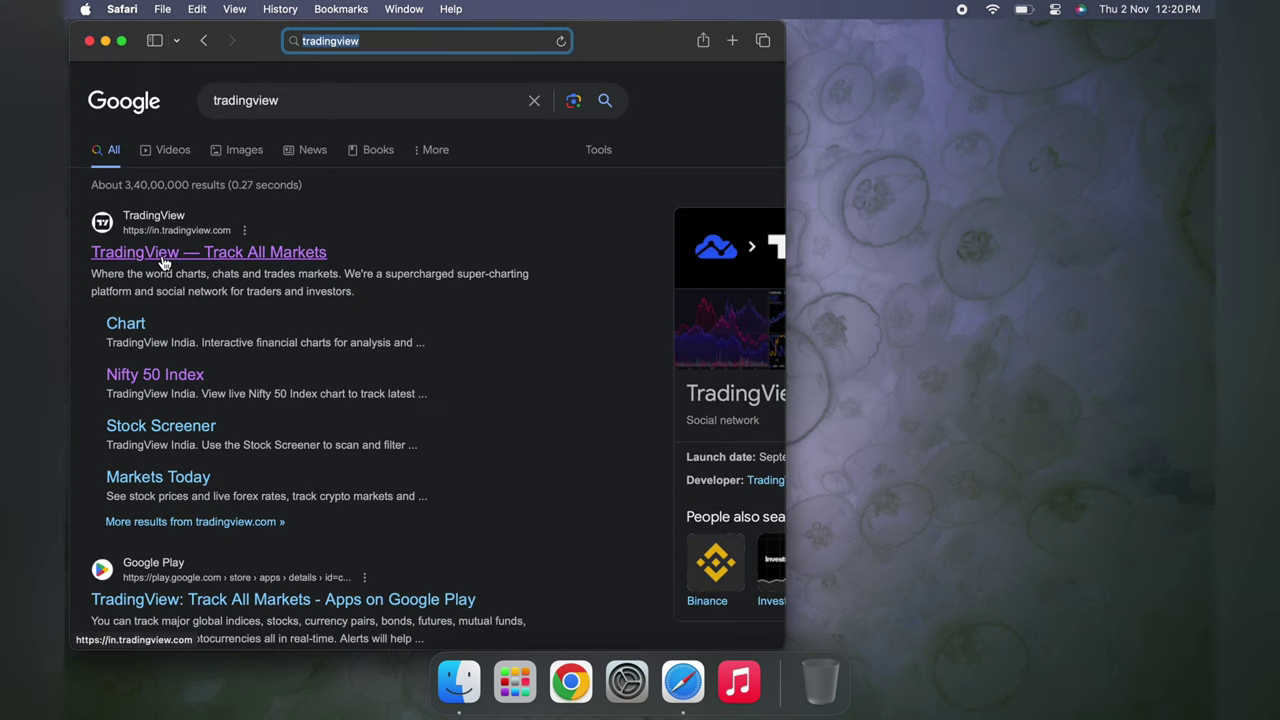
pyautogui.click(195, 257)
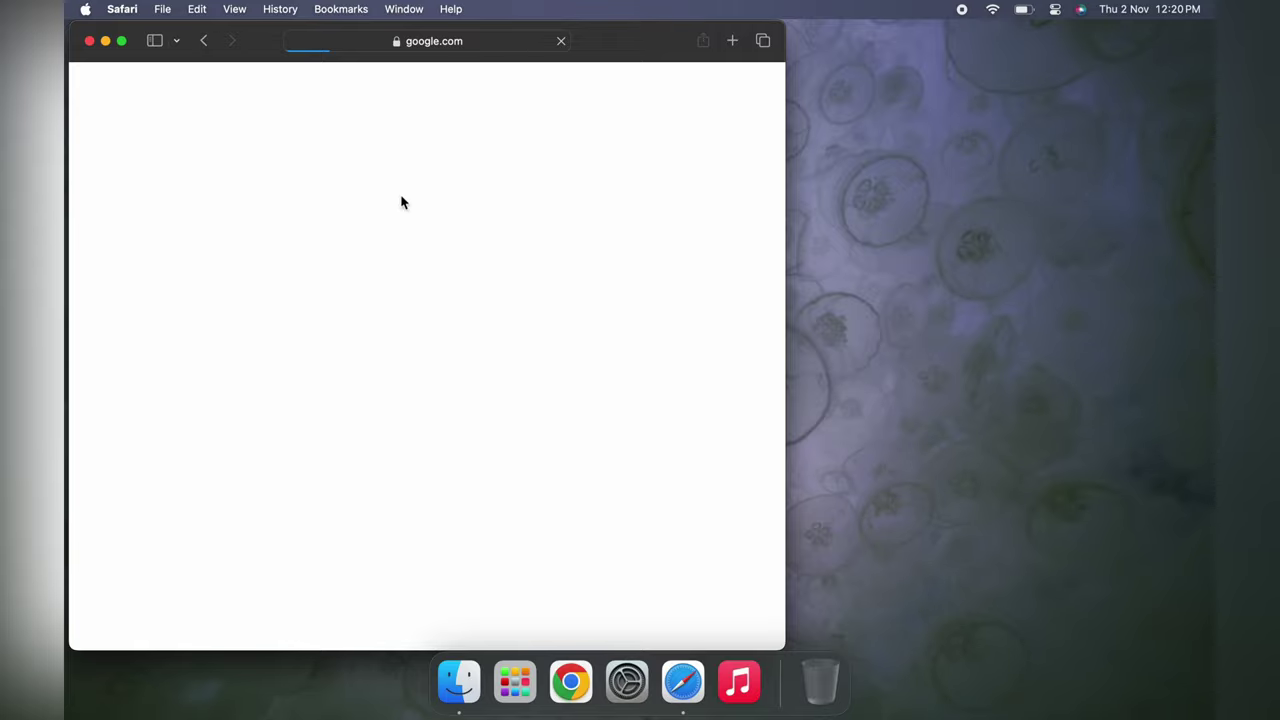
pyautogui.click(122, 41)
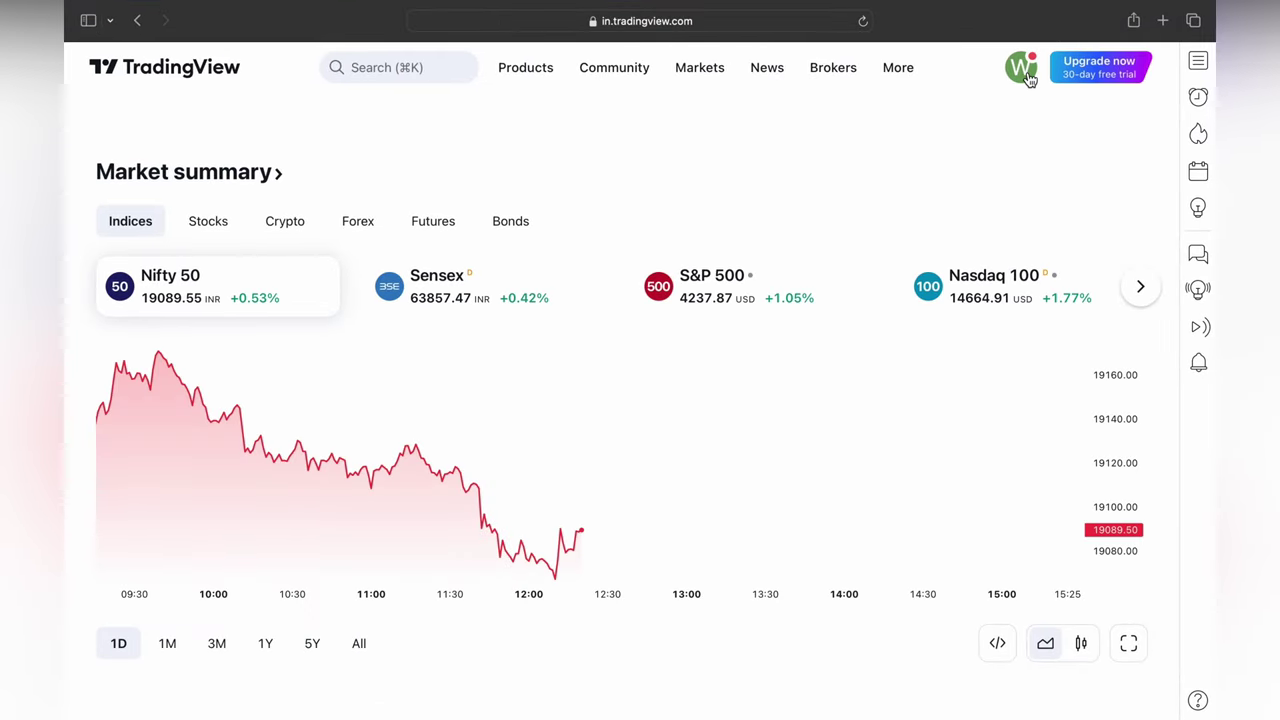
# Open the EUR to USD pair page from the Forex market summary
pyautogui.moveTo(519, 90)
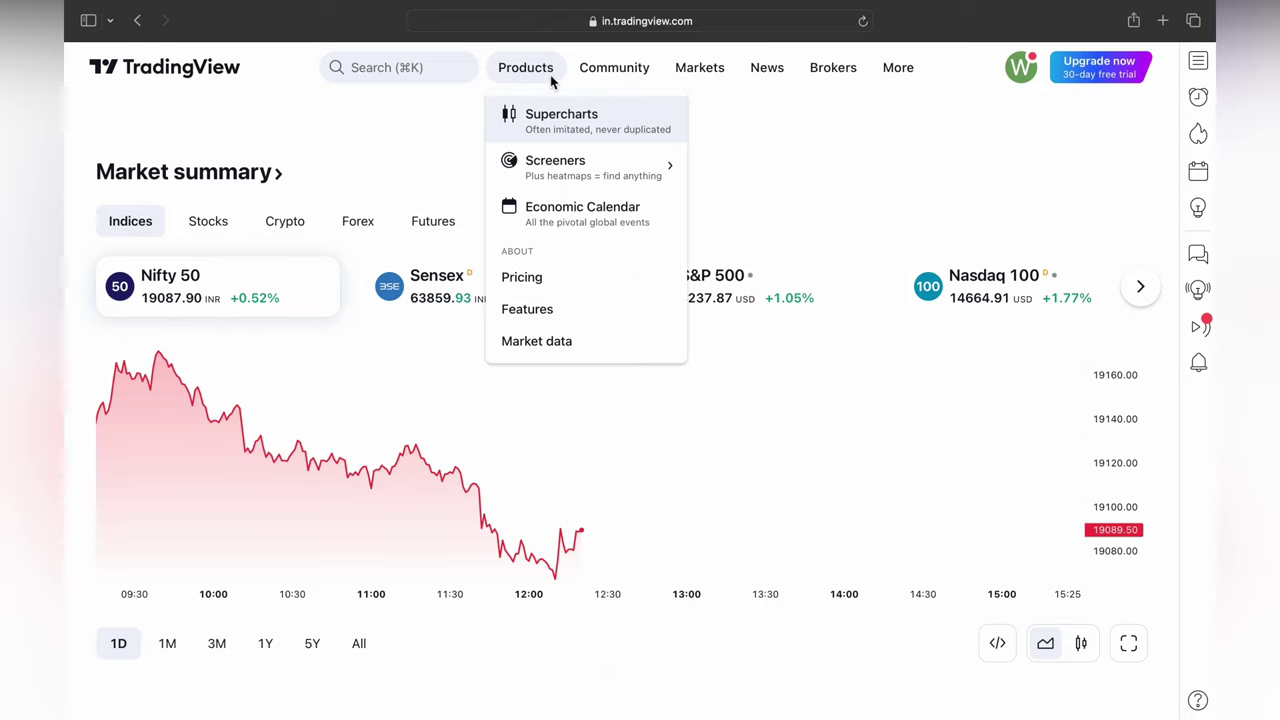
pyautogui.moveTo(596, 76)
pyautogui.moveTo(525, 67)
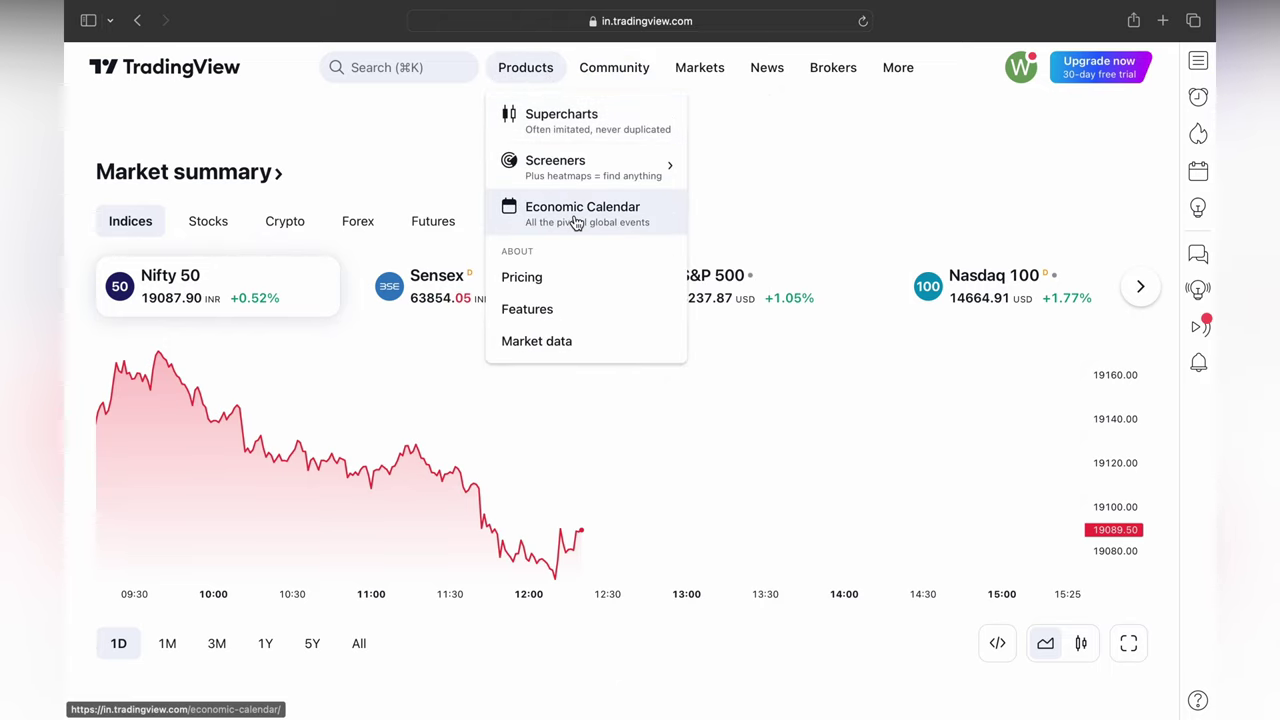
pyautogui.moveTo(583, 188)
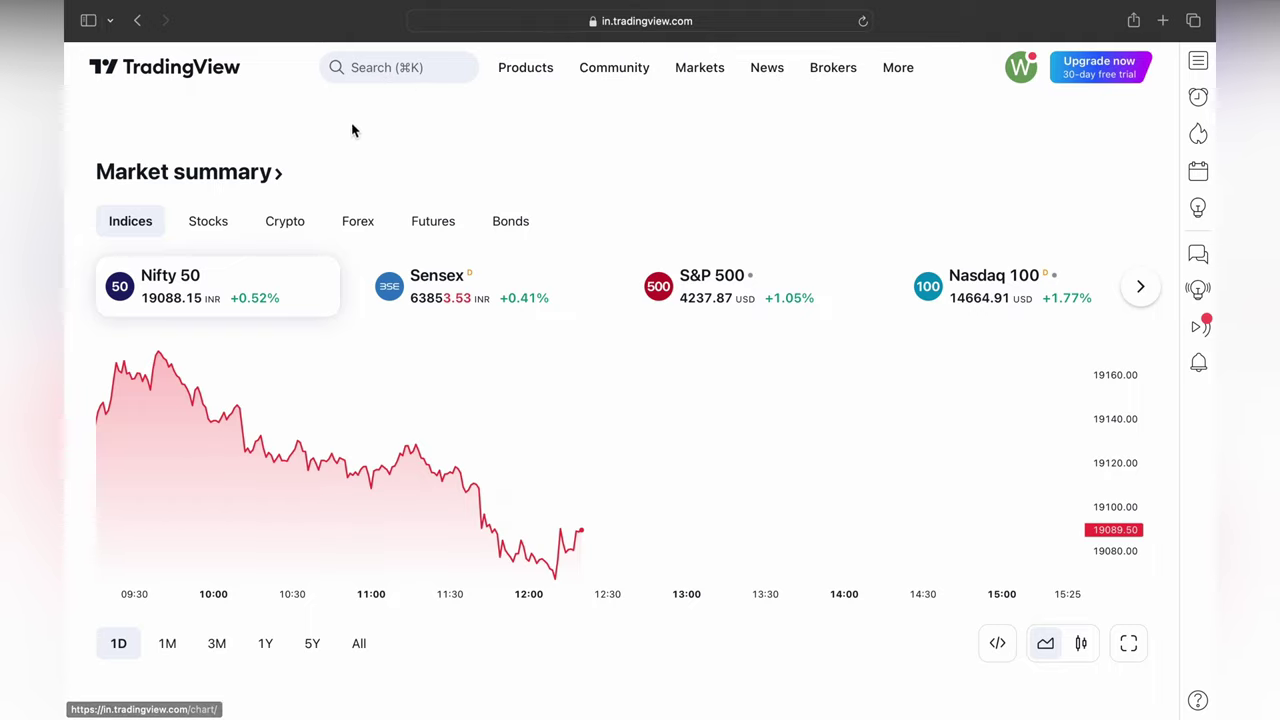
pyautogui.scroll(-10, 787, 488)
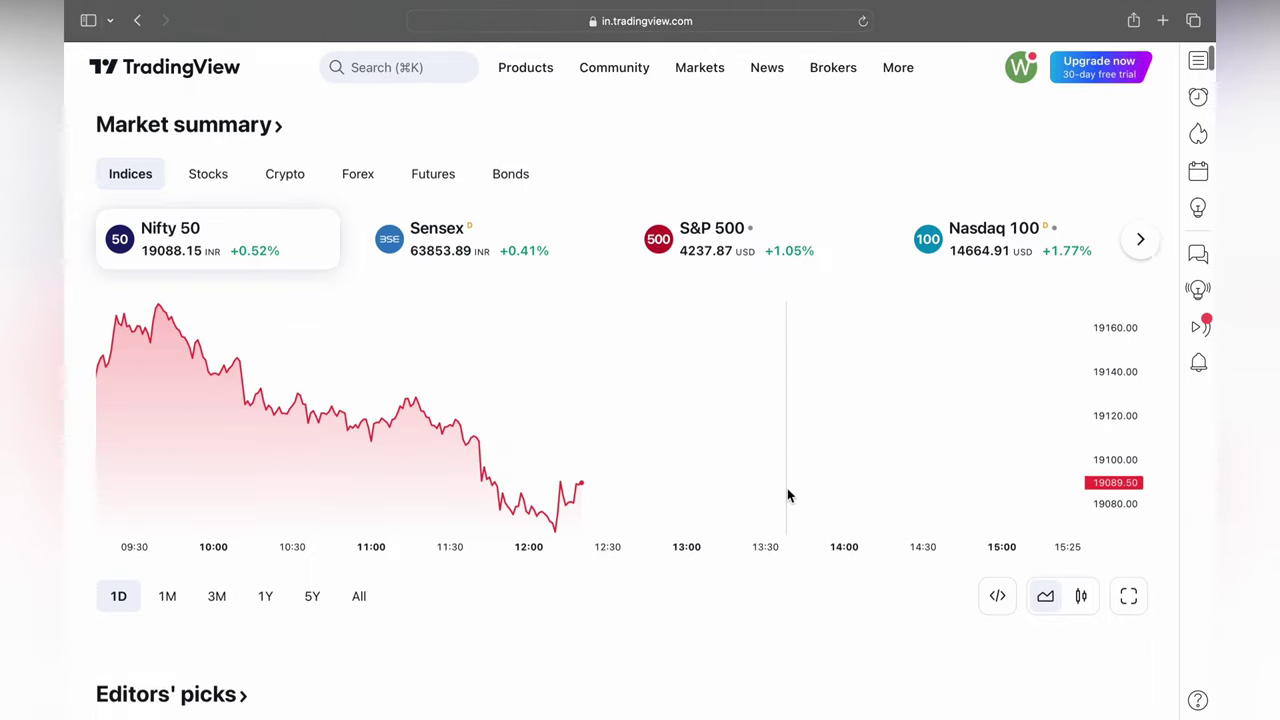
pyautogui.scroll(10, 578, 282)
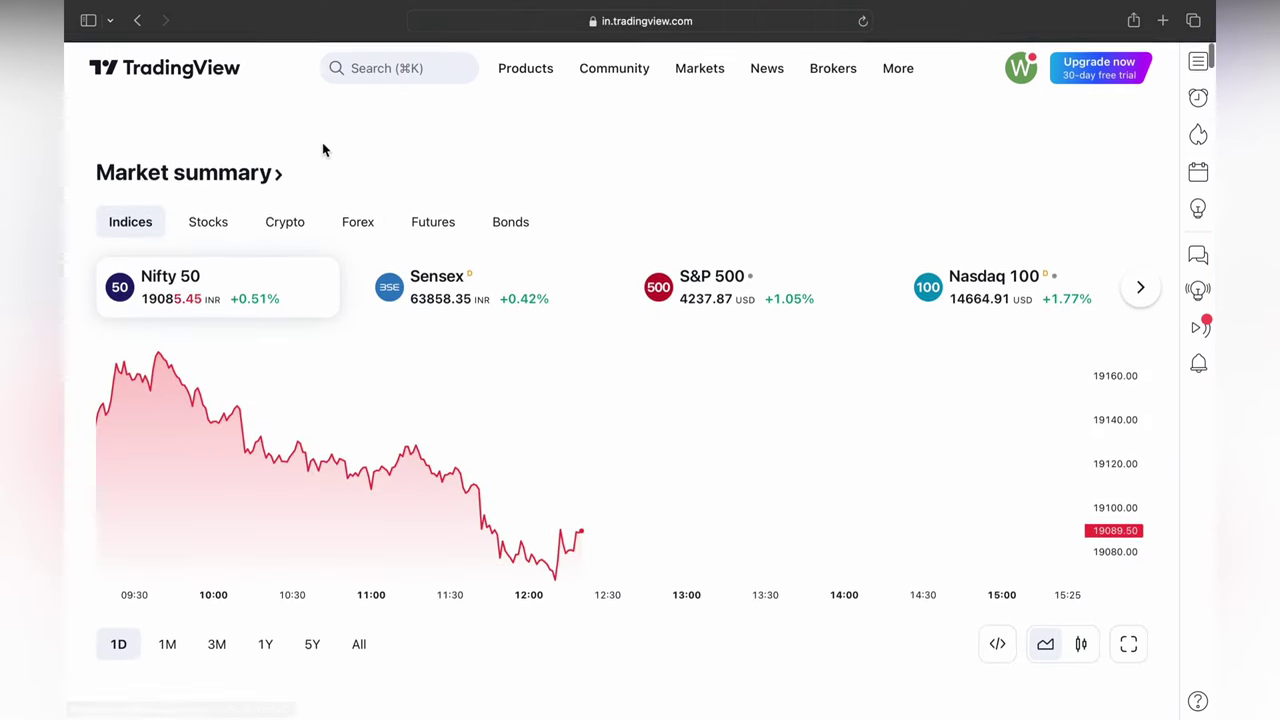
pyautogui.click(358, 222)
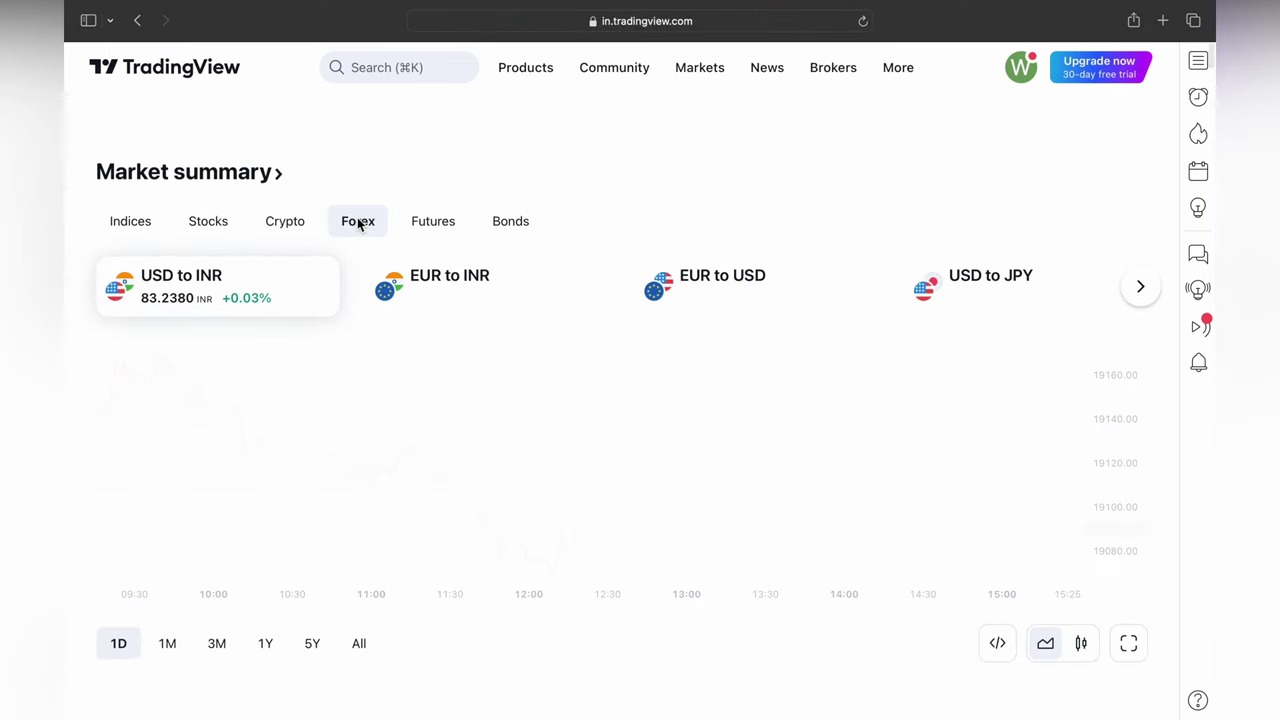
pyautogui.click(716, 283)
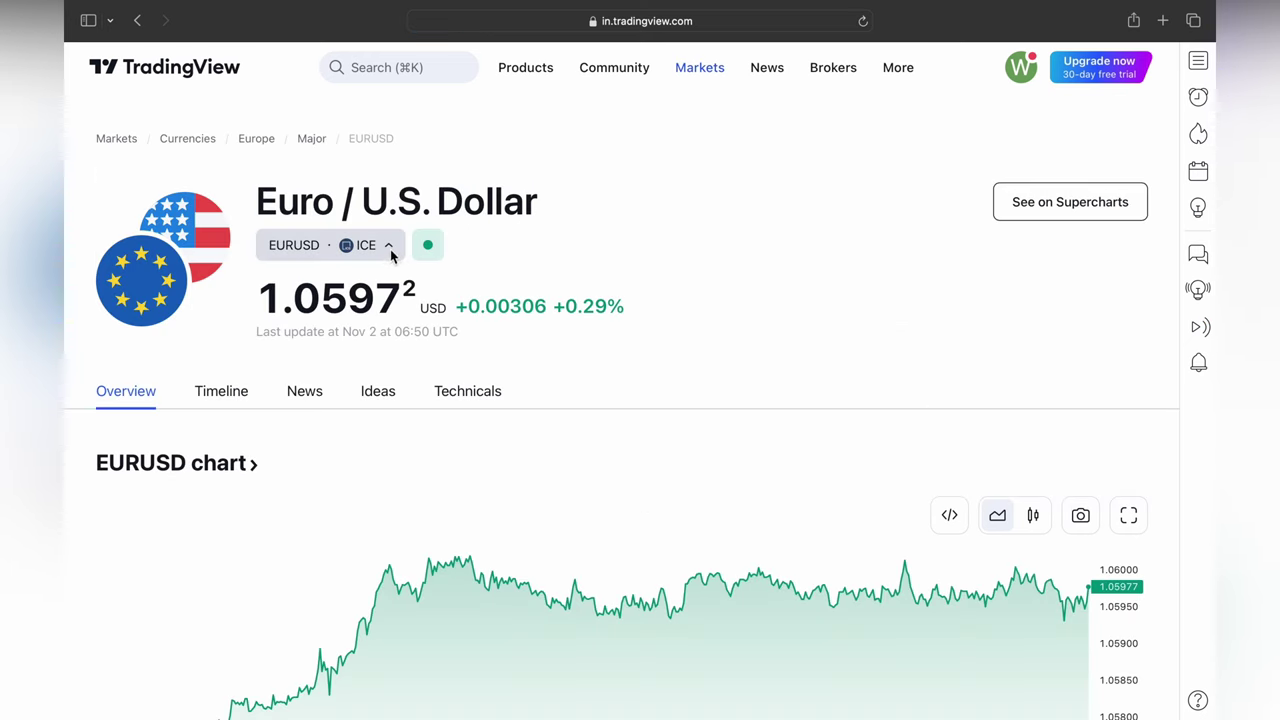
# Switch the EURUSD data source from ICE to FXCM and open it on Supercharts
pyautogui.click(390, 250)
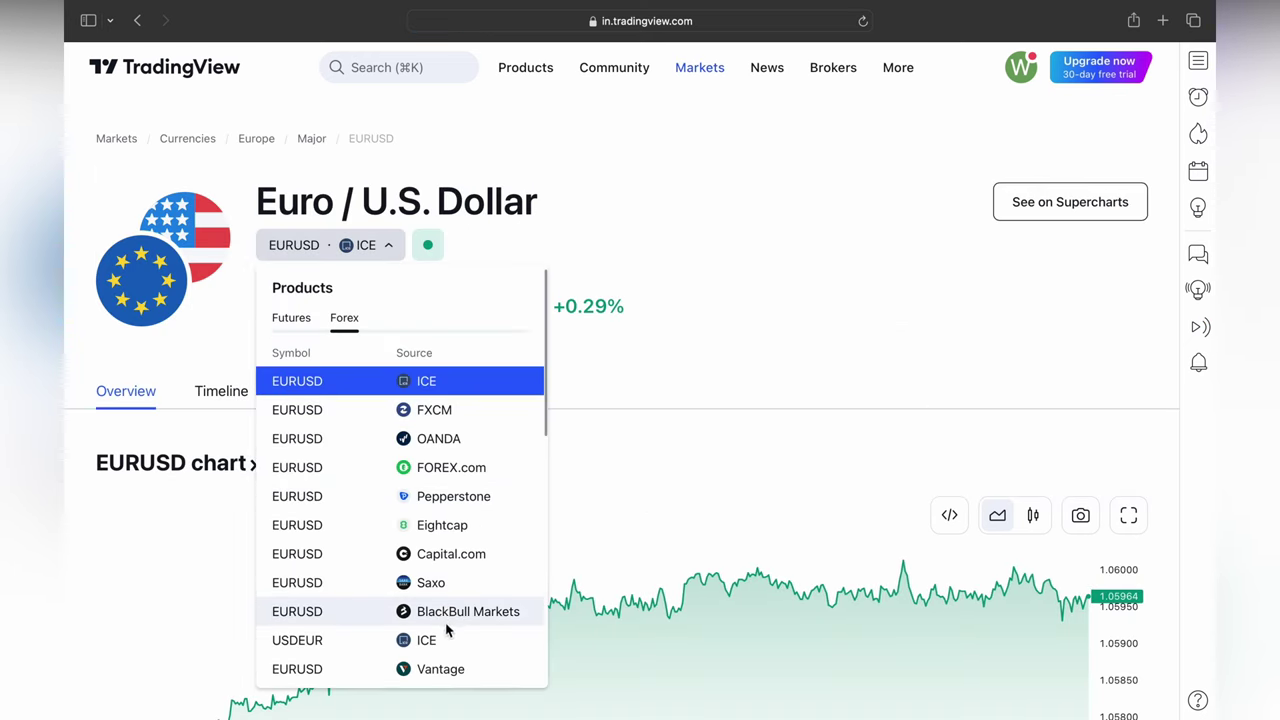
pyautogui.click(444, 420)
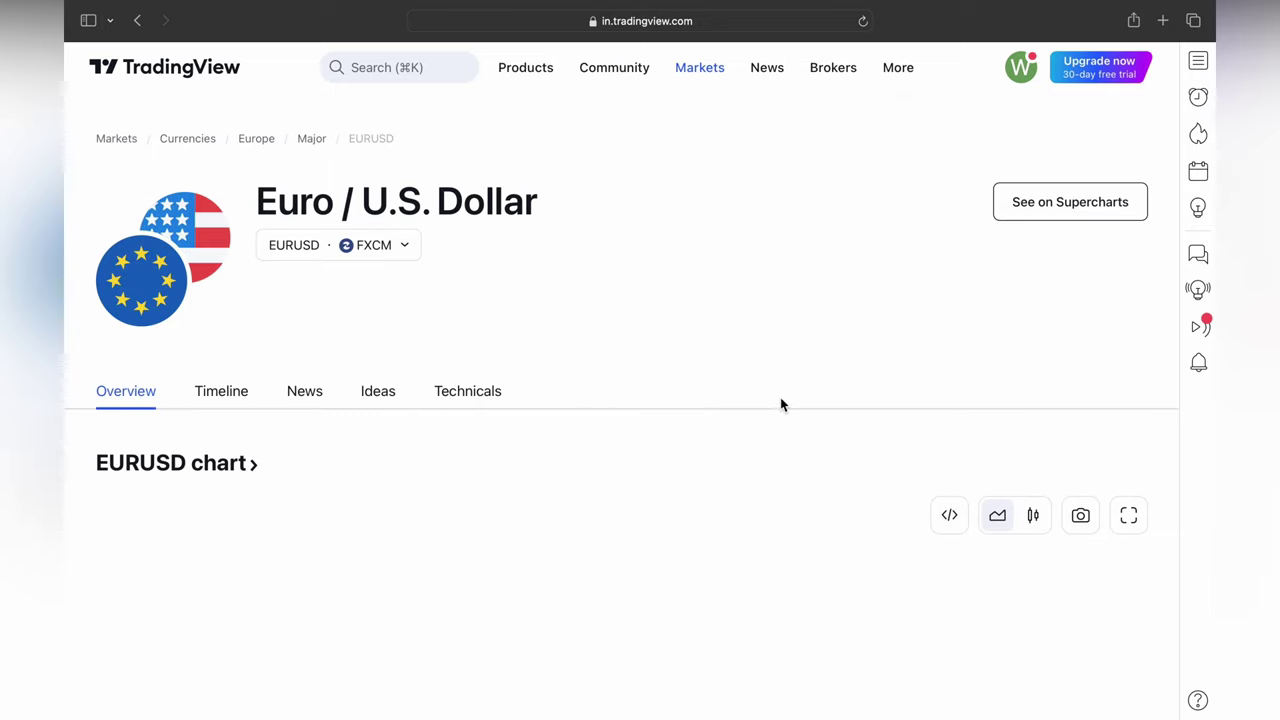
pyautogui.scroll(-3, 686, 337)
pyautogui.scroll(3, 684, 337)
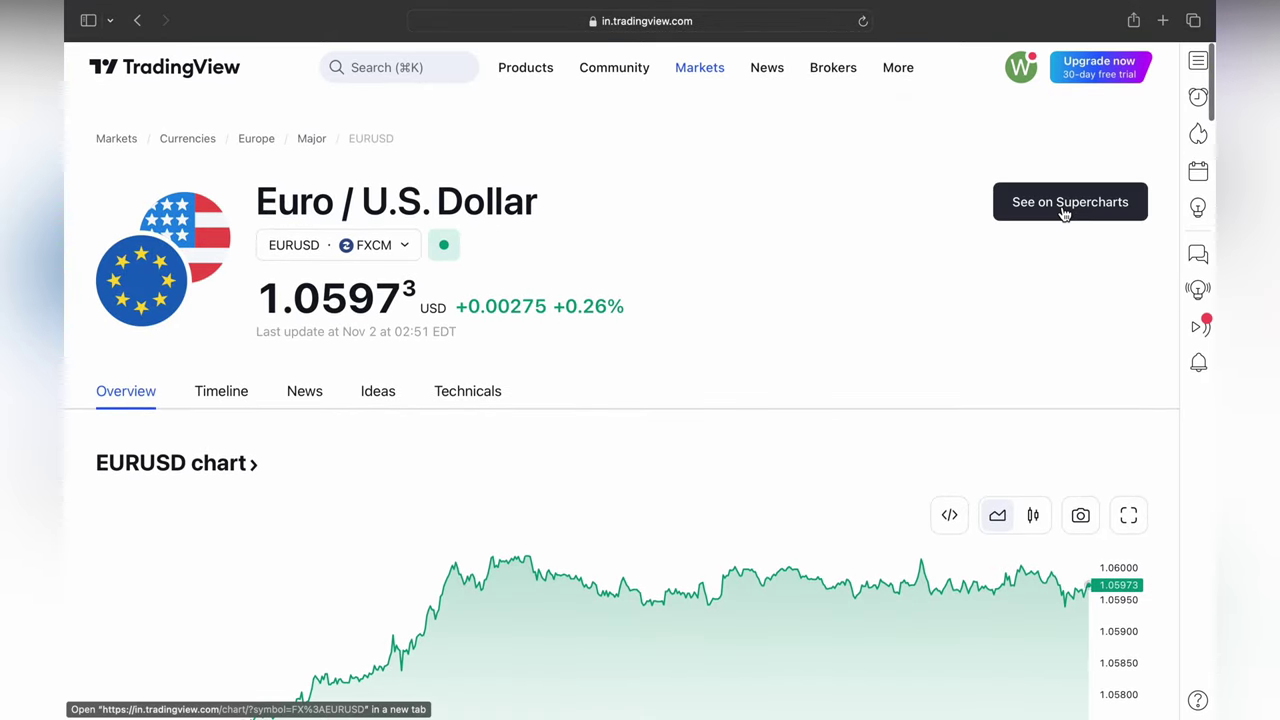
pyautogui.click(1063, 207)
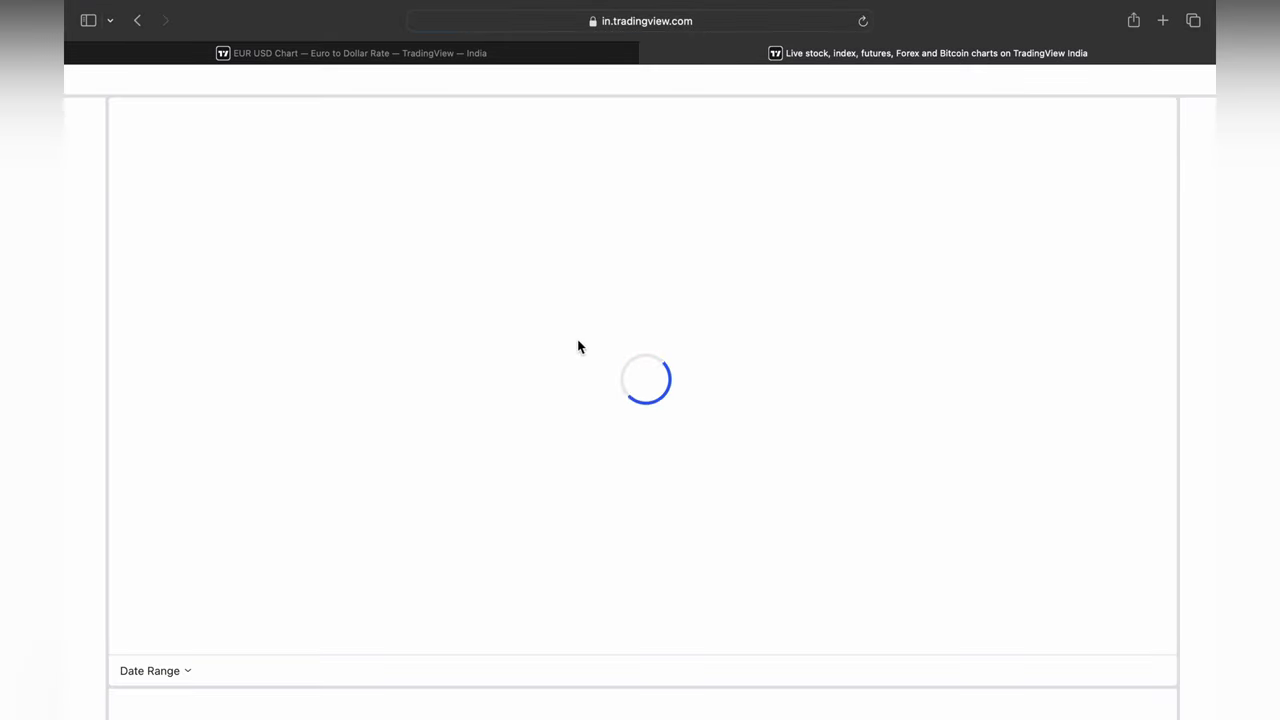
# Remove the Auto Fib Extension from the EURUSD daily FXCM chart via the indicator legend
pyautogui.moveTo(868, 498); pyautogui.dragTo(320, 240)
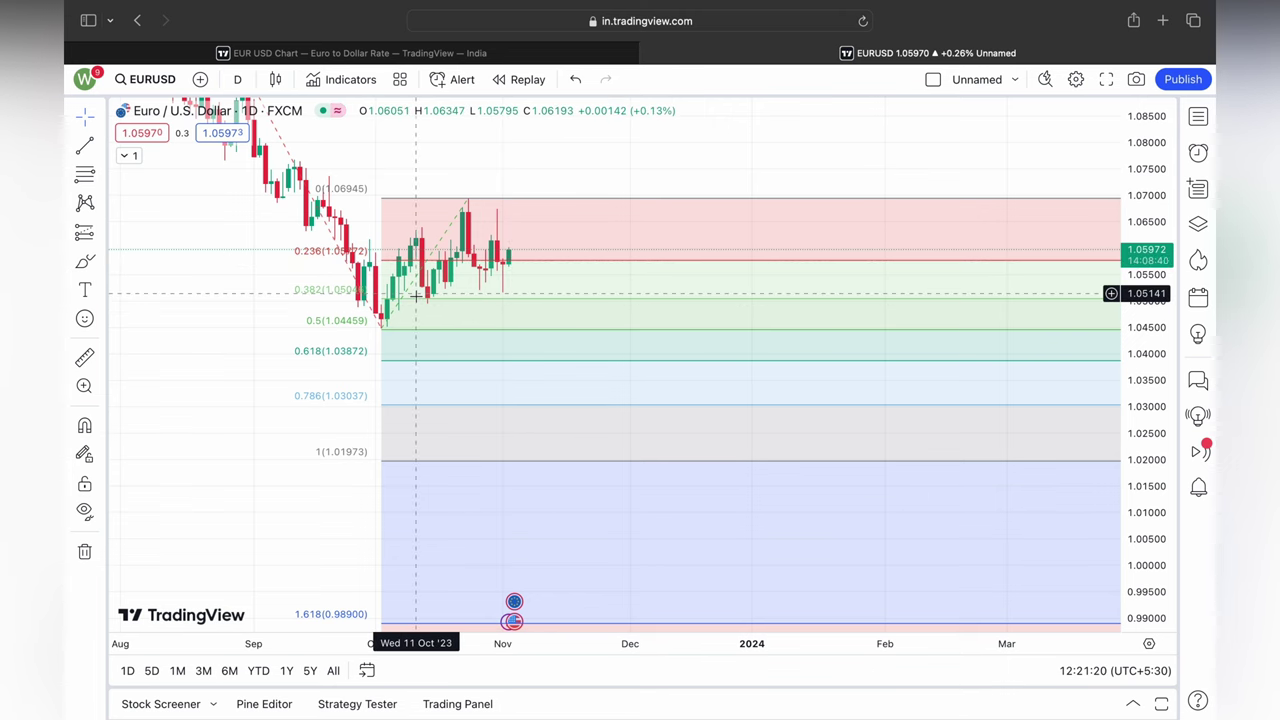
pyautogui.click(134, 160)
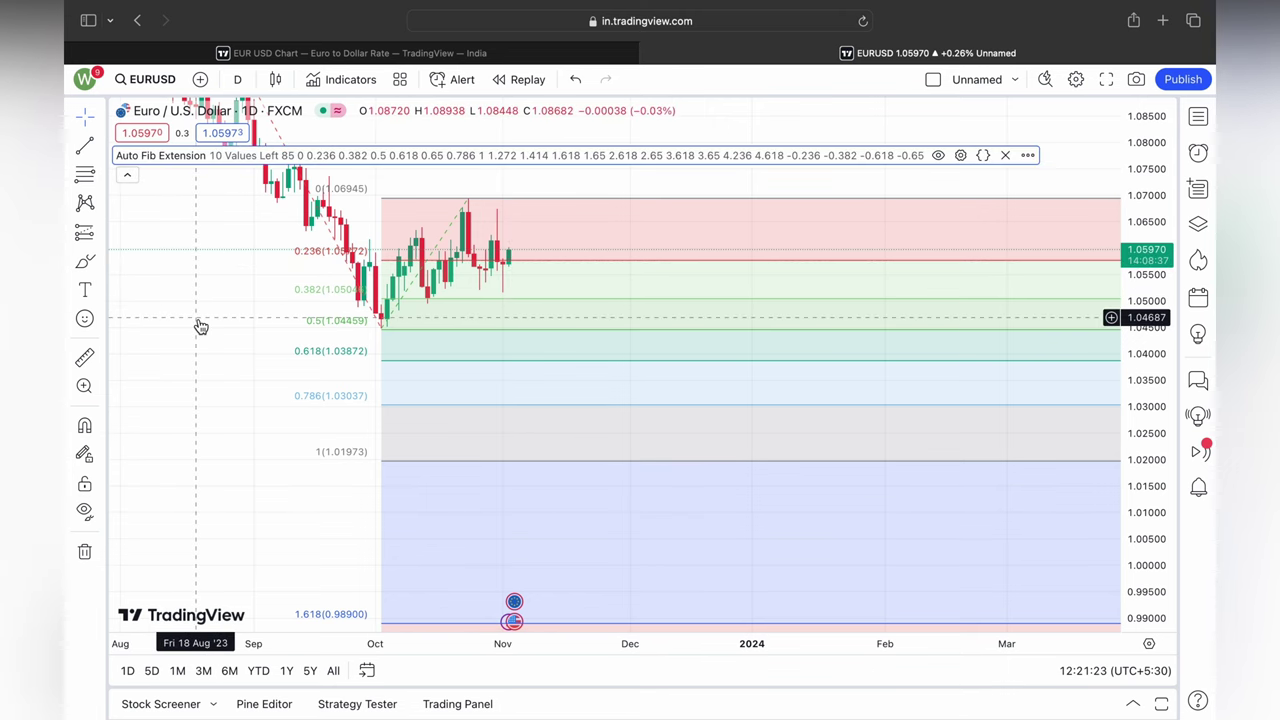
pyautogui.click(127, 176)
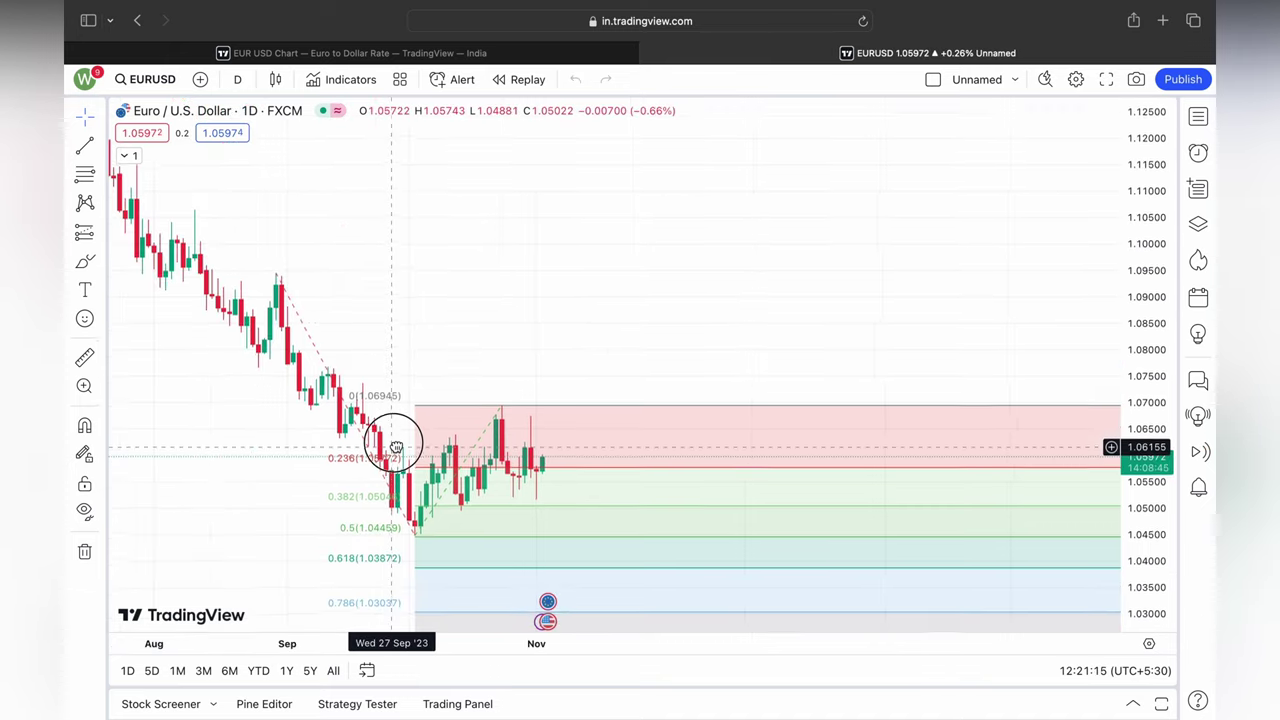
pyautogui.moveTo(391, 443); pyautogui.dragTo(551, 294)
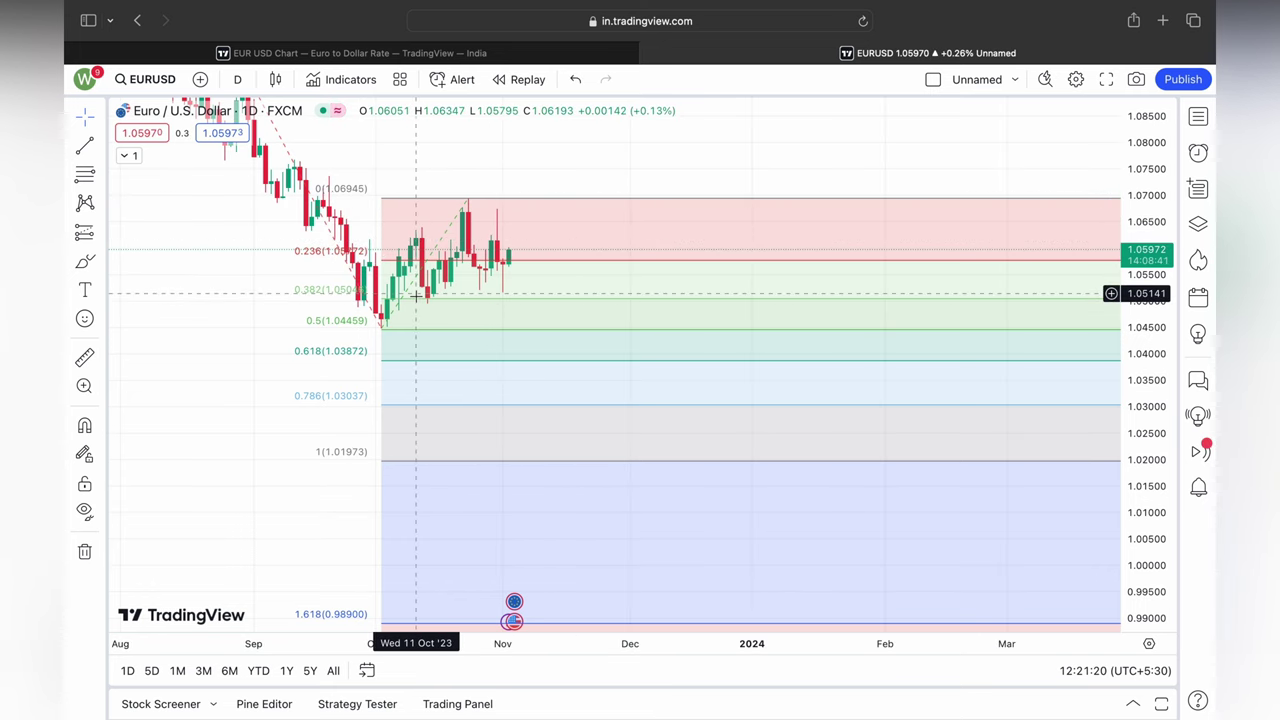
pyautogui.click(130, 156)
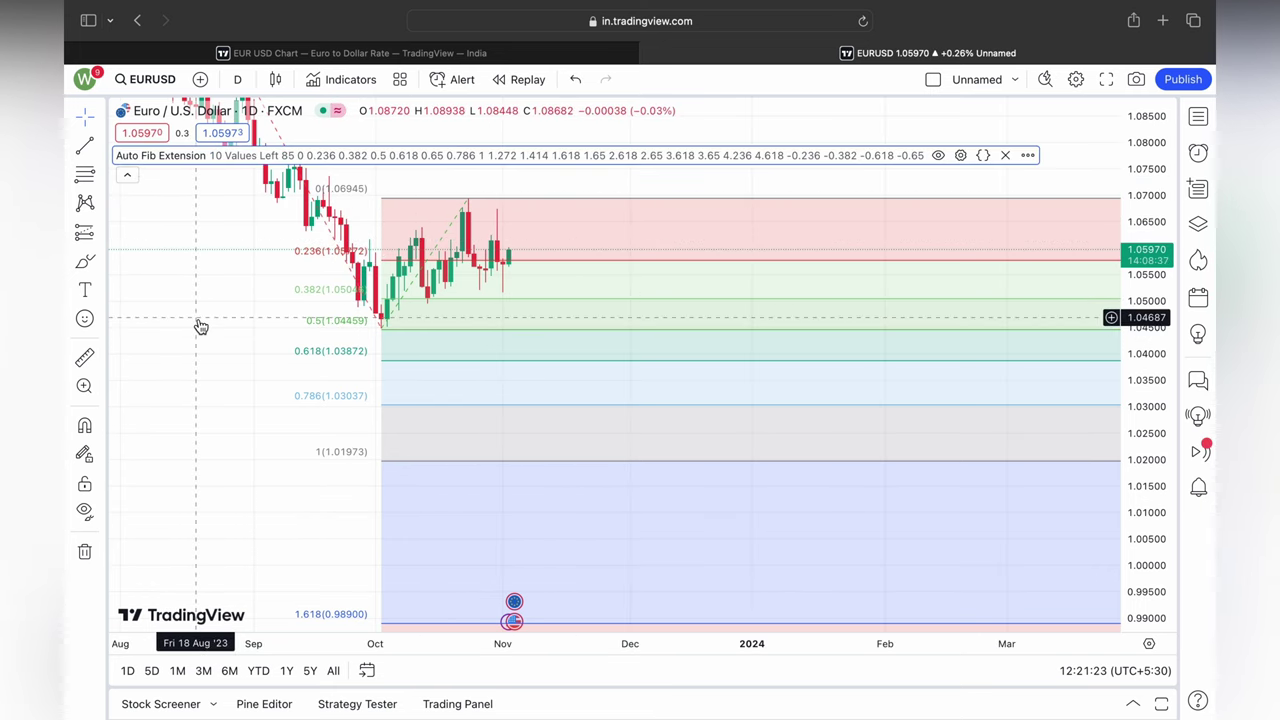
pyautogui.click(127, 176)
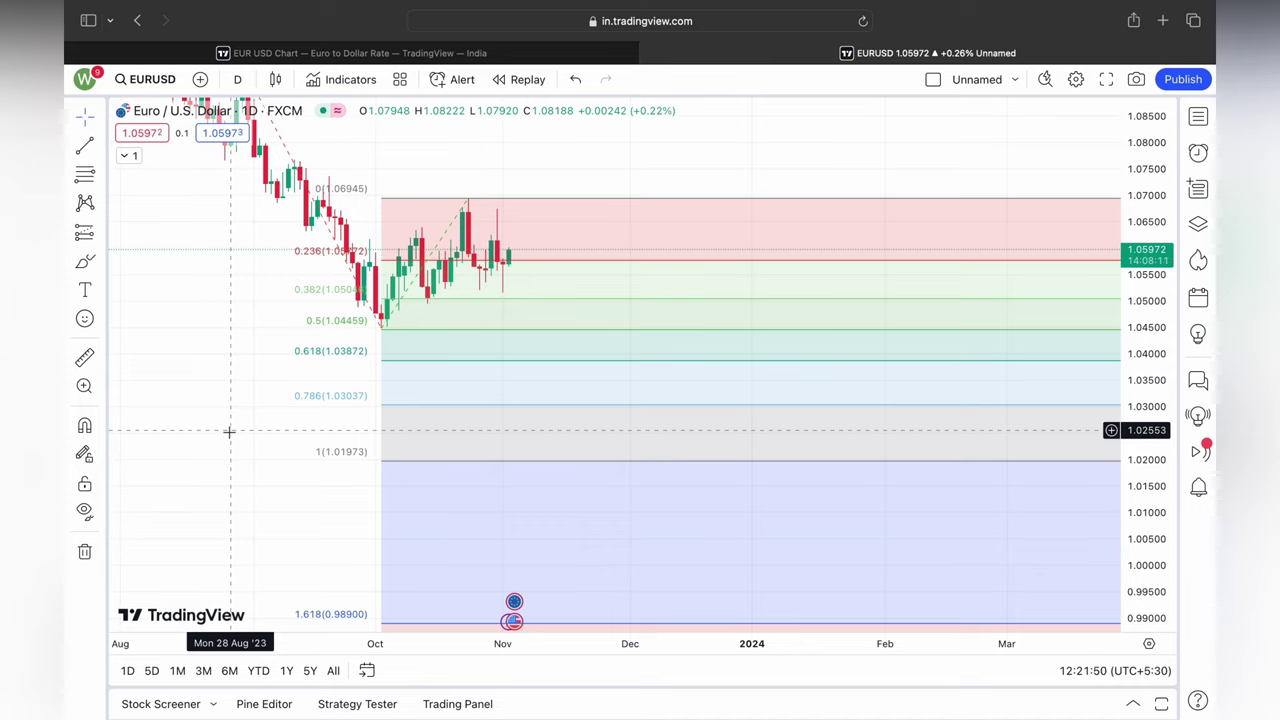
pyautogui.click(128, 155)
pyautogui.click(1005, 155)
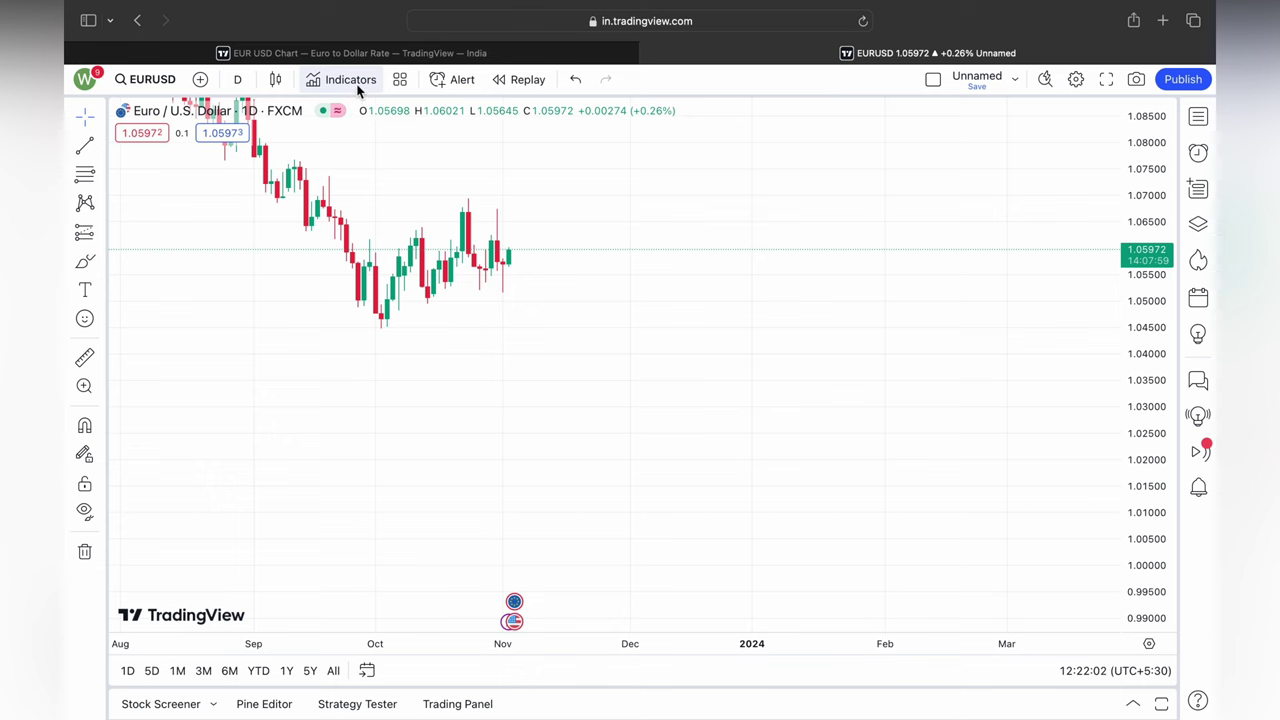
# Add two 24H Vol indicators to the chart; a third attempt hits the Basic plan limit
pyautogui.click(352, 80)
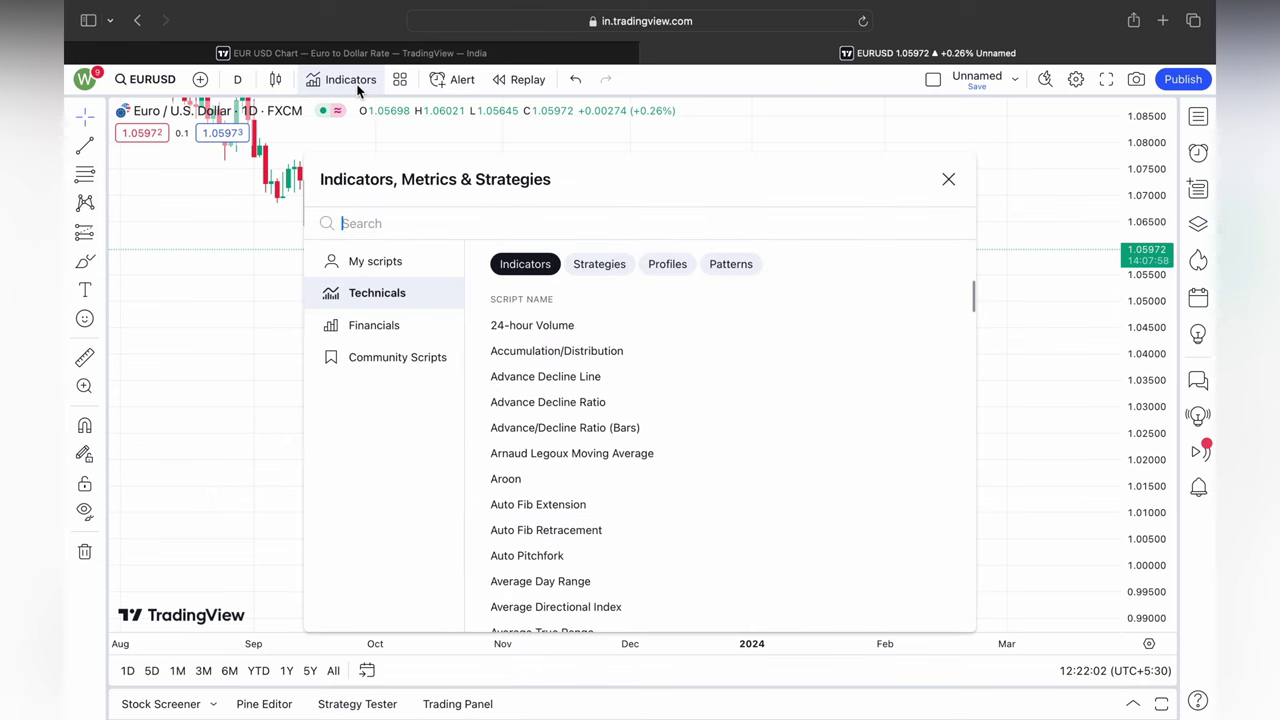
pyautogui.click(574, 324)
pyautogui.click(574, 324)
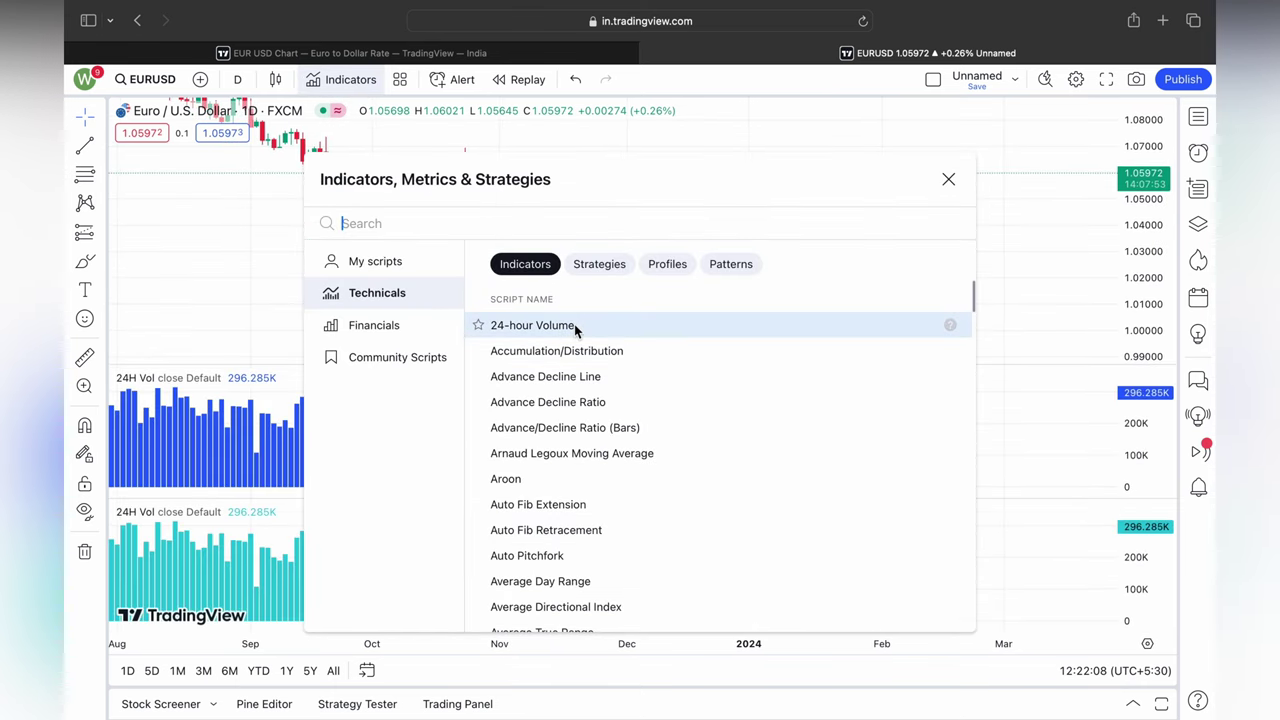
pyautogui.click(574, 324)
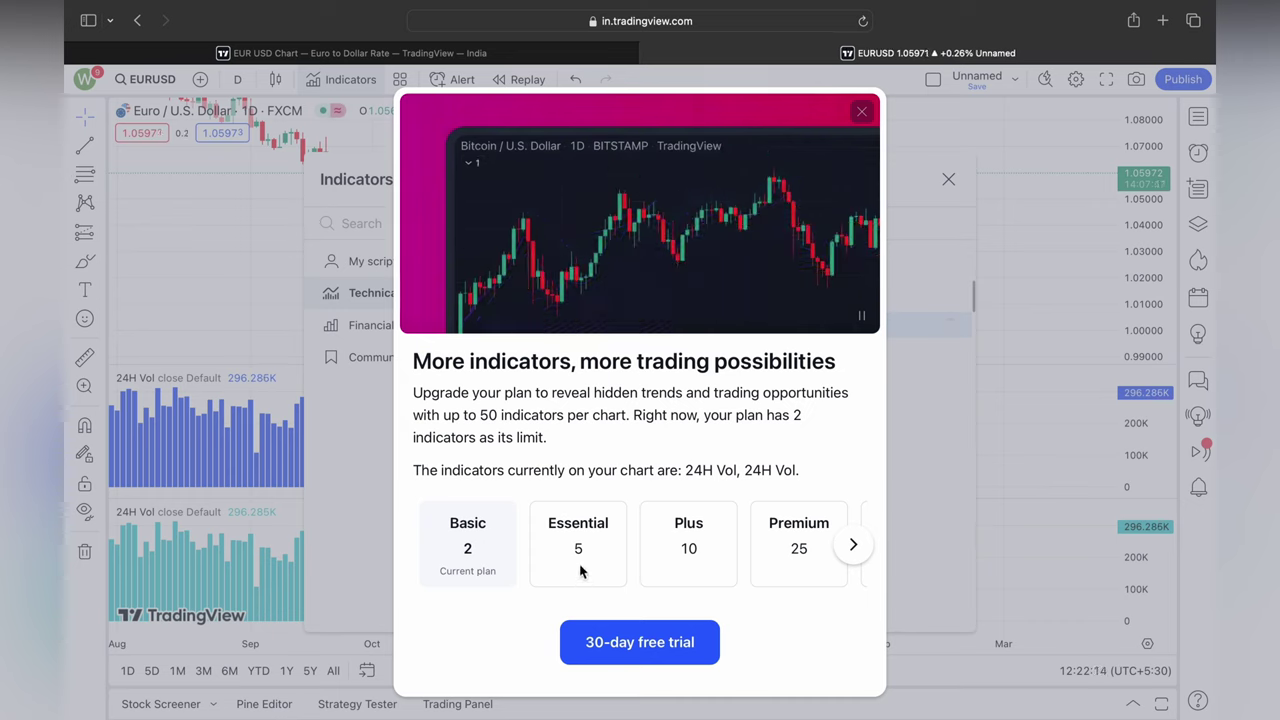
pyautogui.hscroll(3, 679, 546)
pyautogui.hscroll(-3, 688, 543)
pyautogui.hscroll(3, 677, 546)
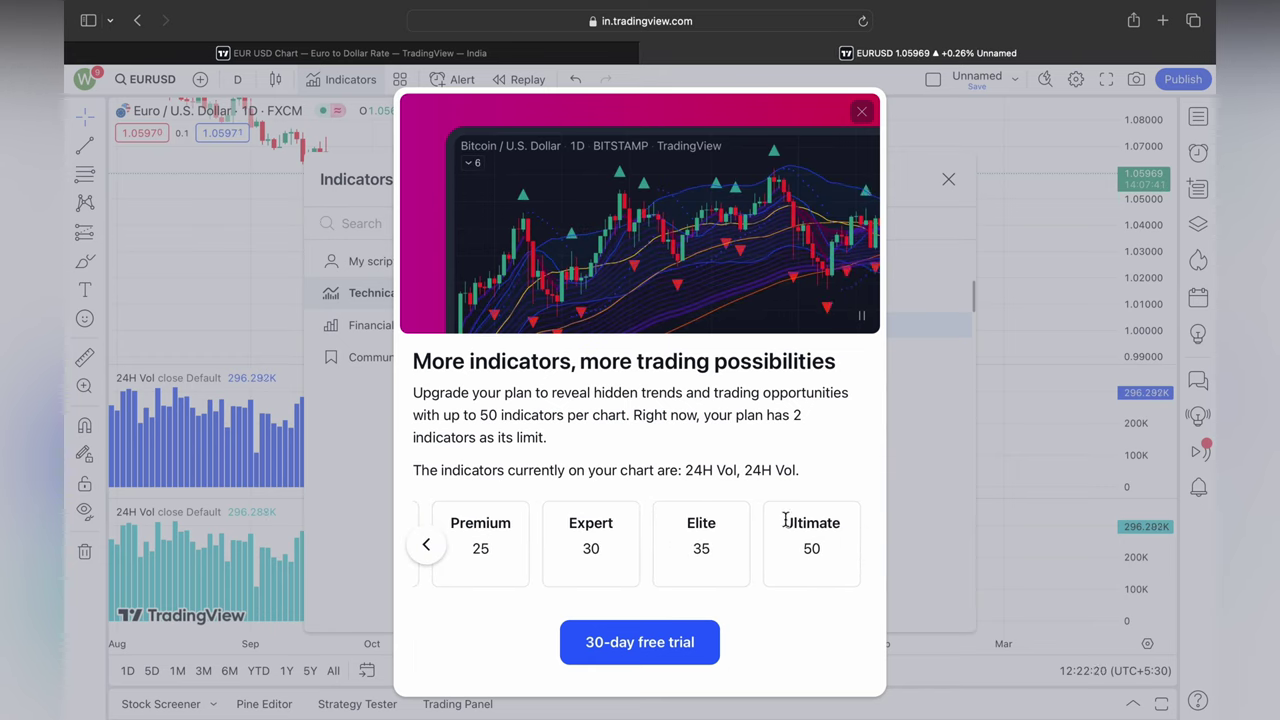
pyautogui.click(788, 525)
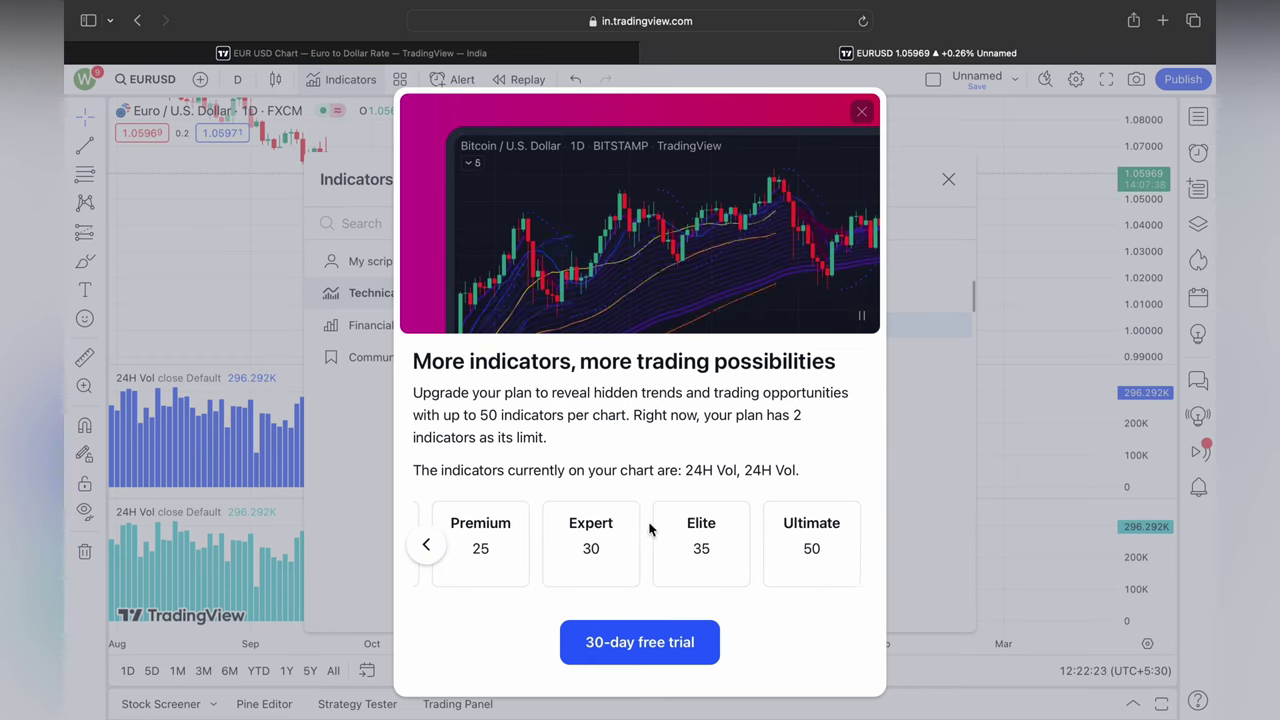
pyautogui.hscroll(-3, 630, 540)
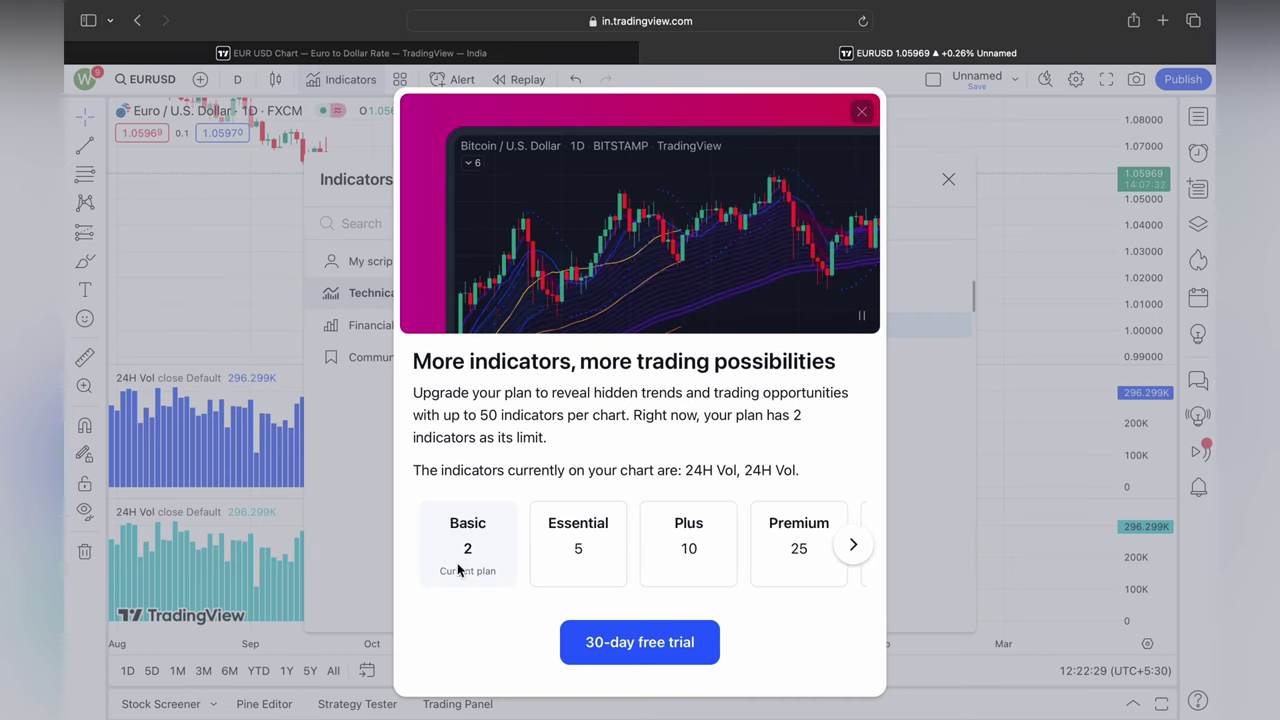
# Dismiss the upgrade offer and close the indicators and indicator templates lists
pyautogui.click(861, 111)
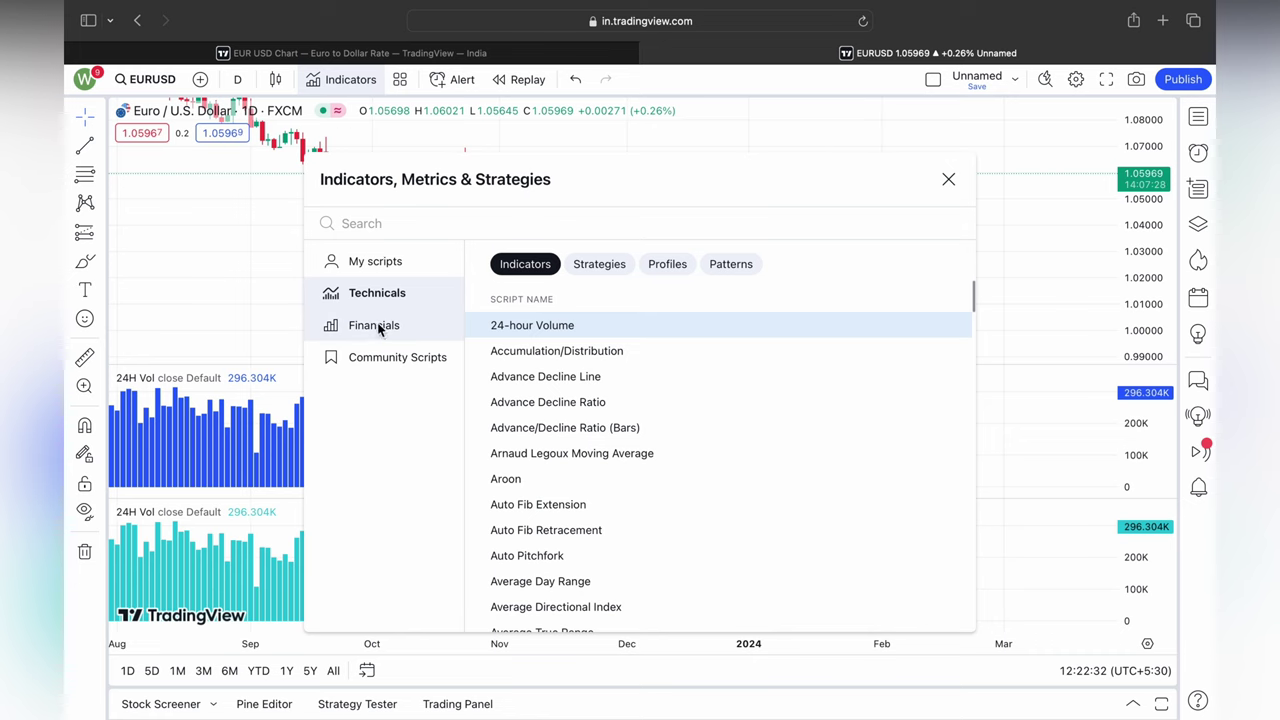
pyautogui.click(948, 181)
pyautogui.click(398, 82)
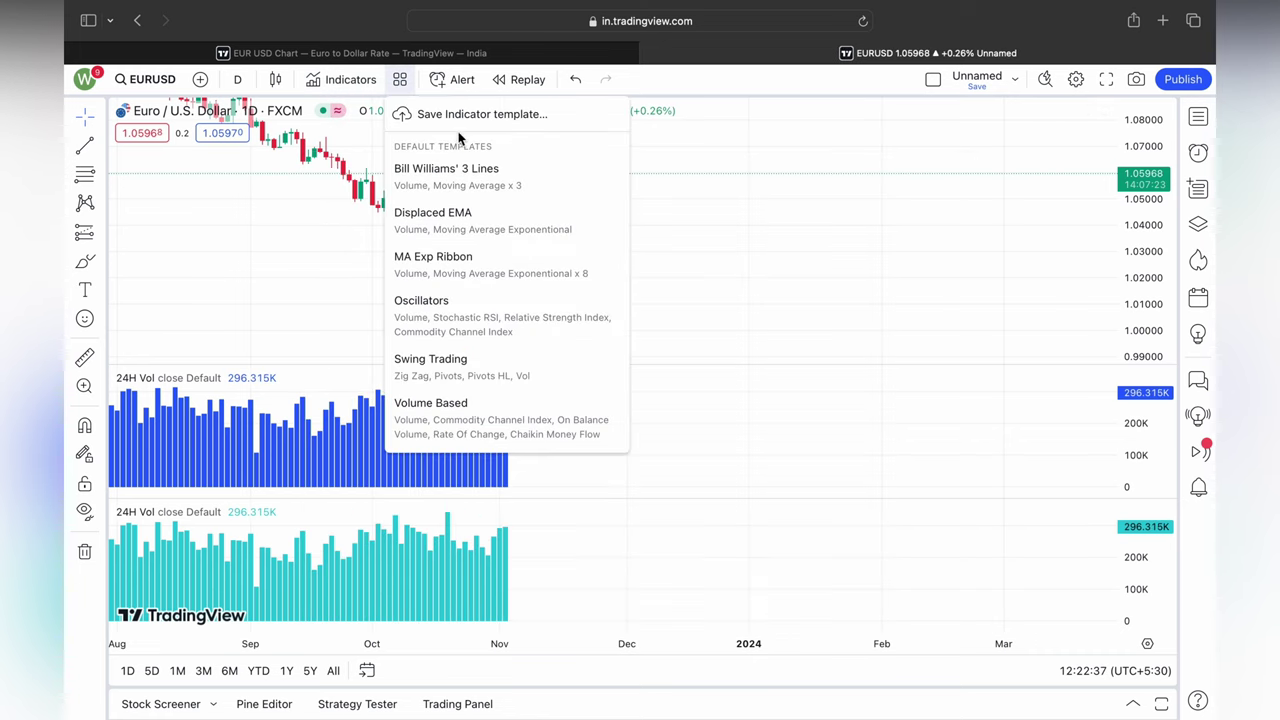
pyautogui.click(288, 265)
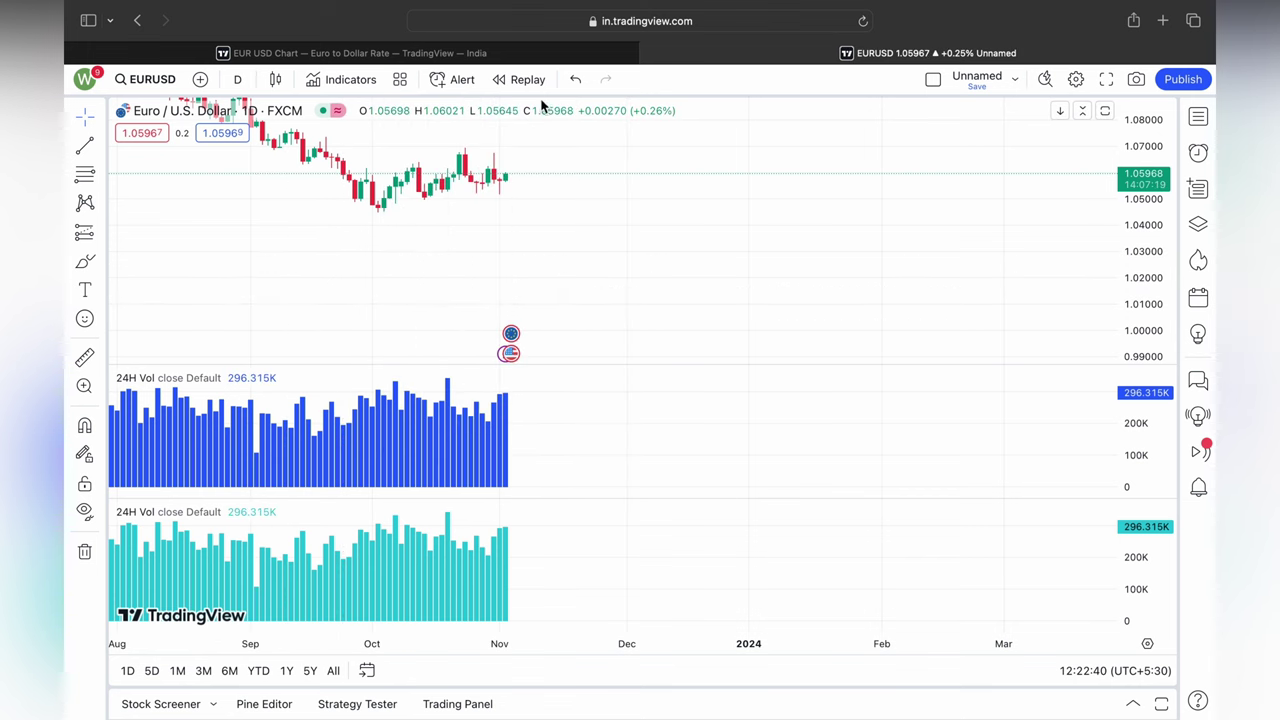
# Start bar replay and remove the blue 24H Vol pane from the chart
pyautogui.click(521, 84)
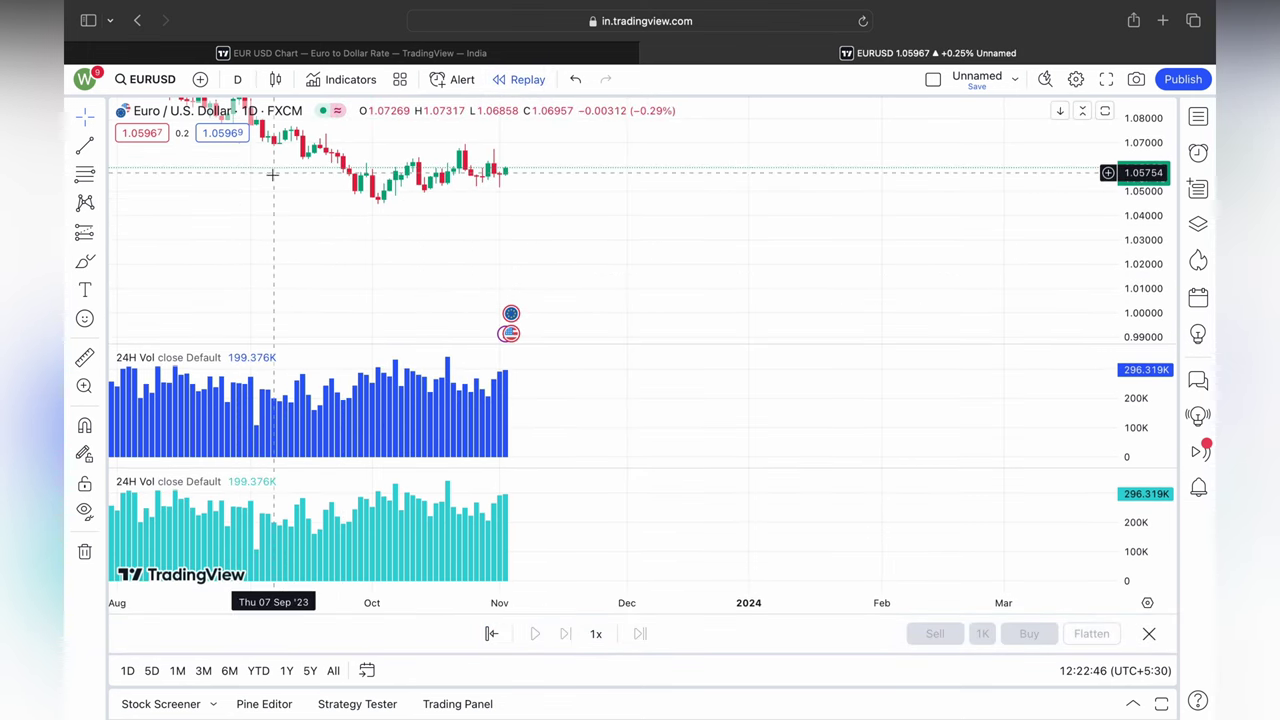
pyautogui.moveTo(260, 229); pyautogui.dragTo(557, 366)
pyautogui.click(1060, 358)
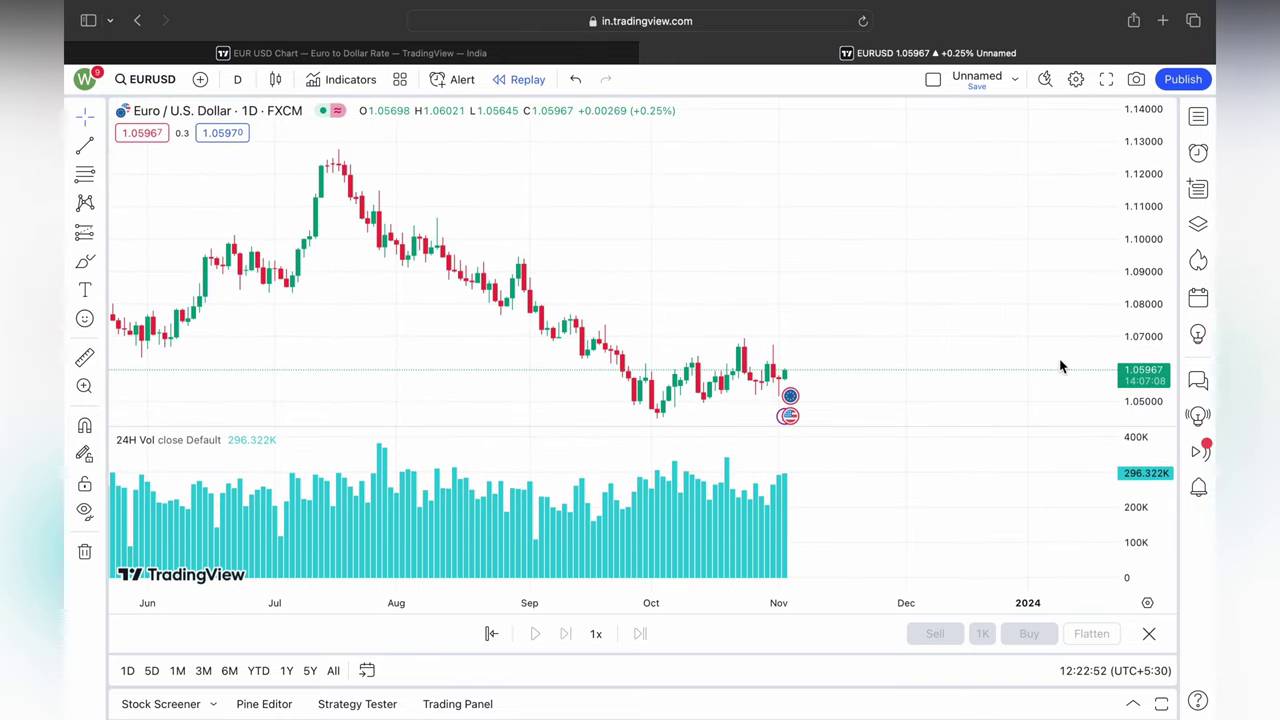
pyautogui.moveTo(589, 357); pyautogui.dragTo(541, 352)
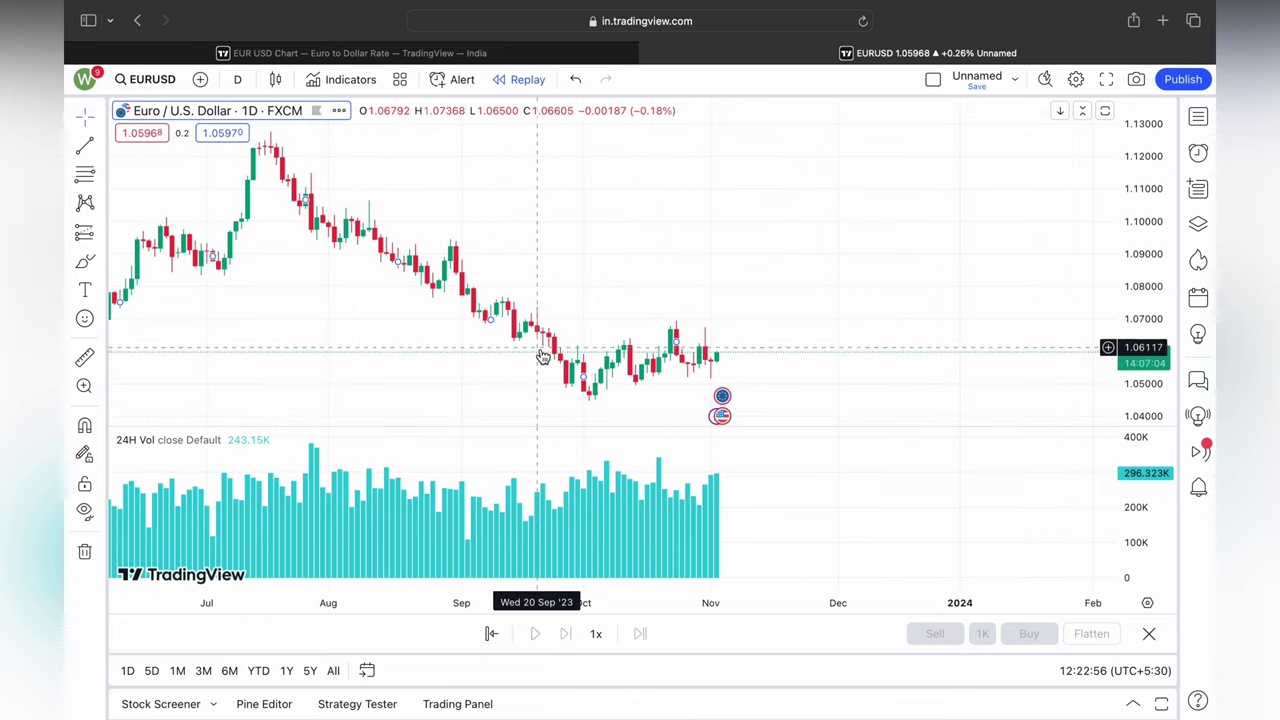
# Set the replay to start at 18 Jul '23 at 3x speed
pyautogui.click(487, 636)
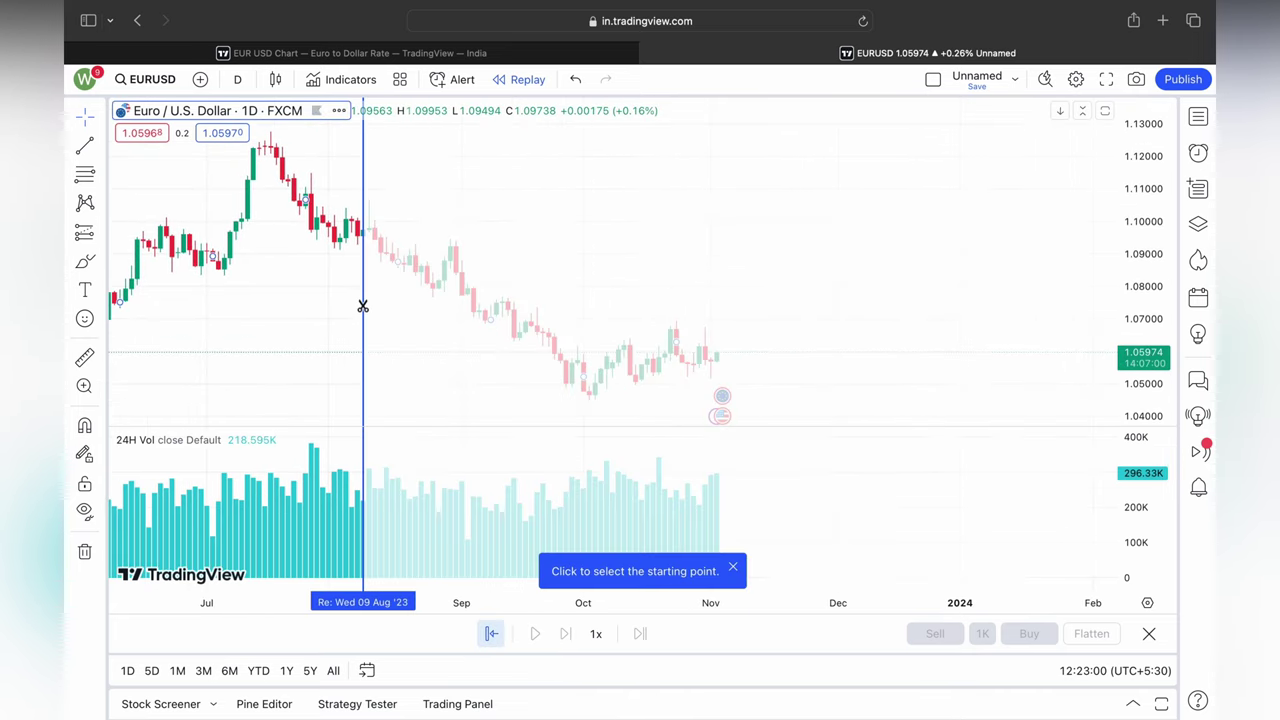
pyautogui.click(270, 248)
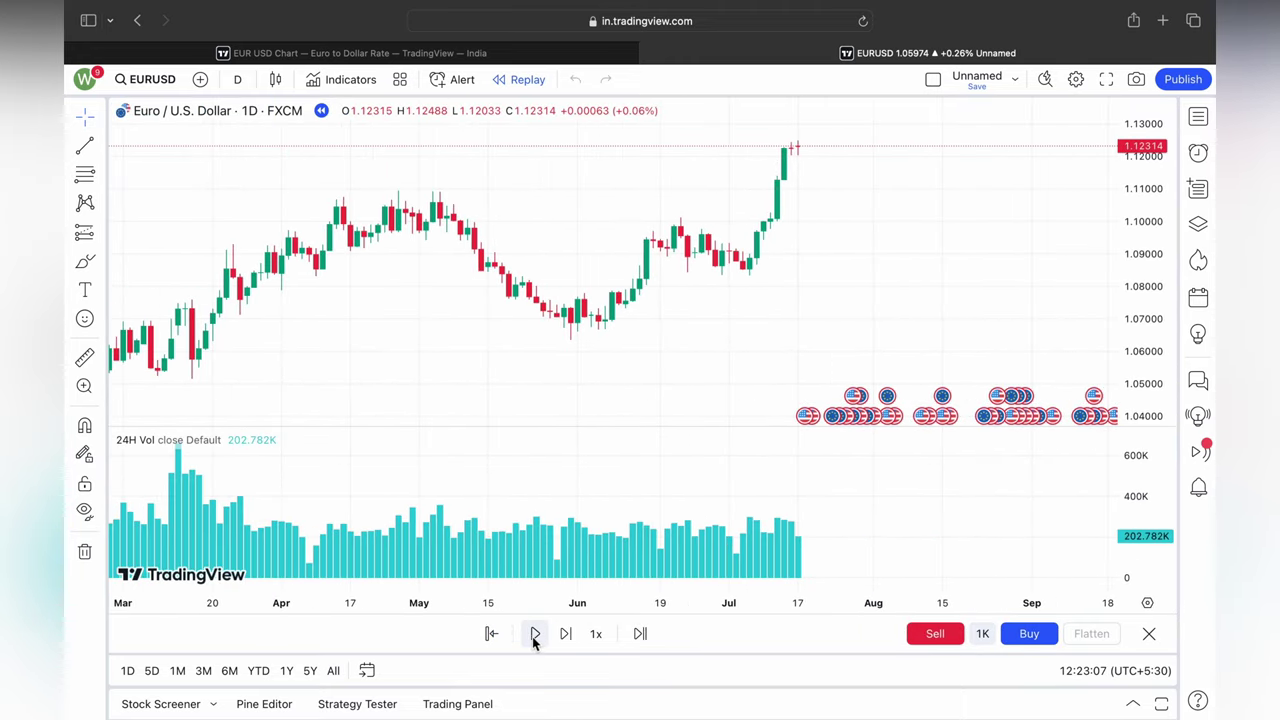
pyautogui.click(594, 640)
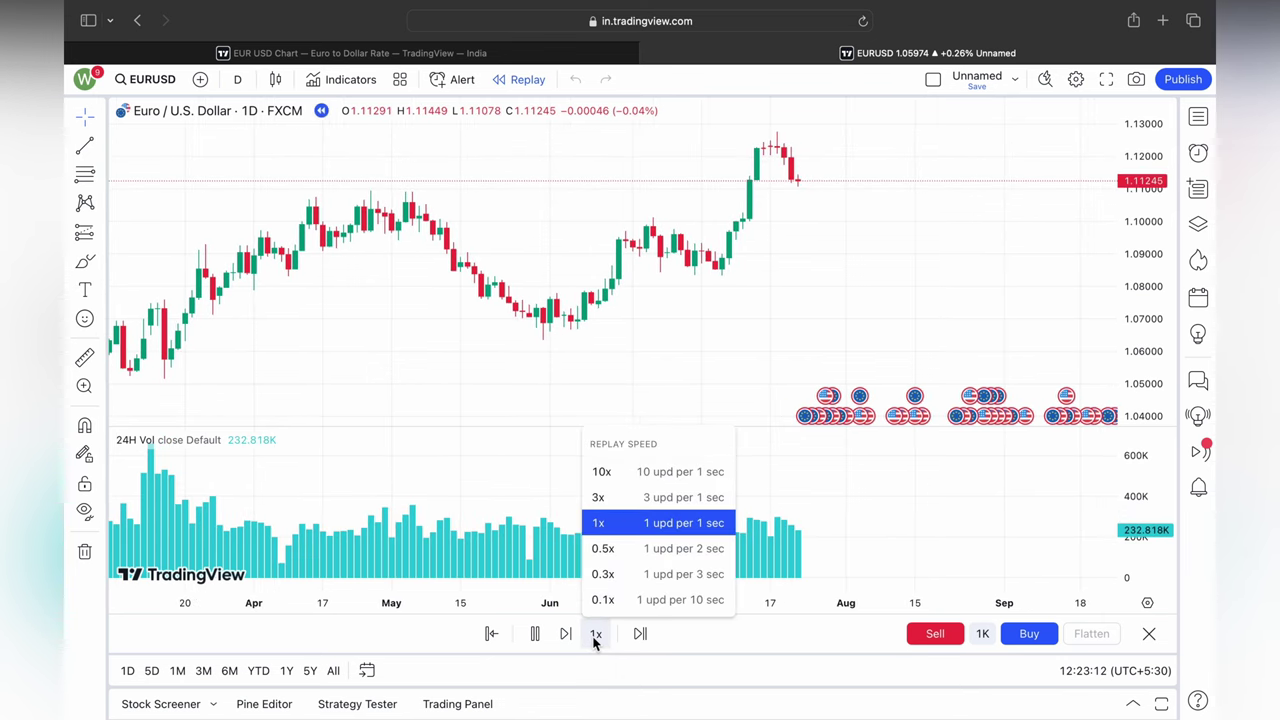
pyautogui.click(623, 497)
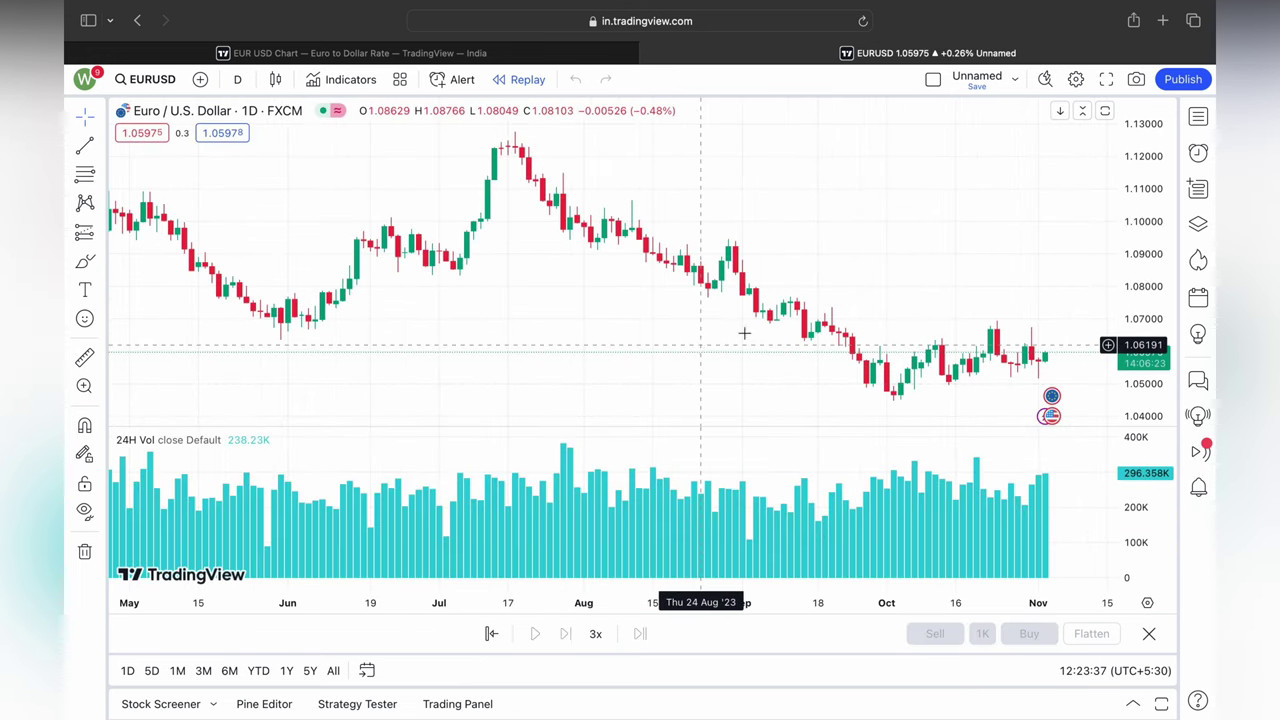
# Replay EURUSD from 26 Dec '22 at 10x speed and start playback
pyautogui.click(510, 84)
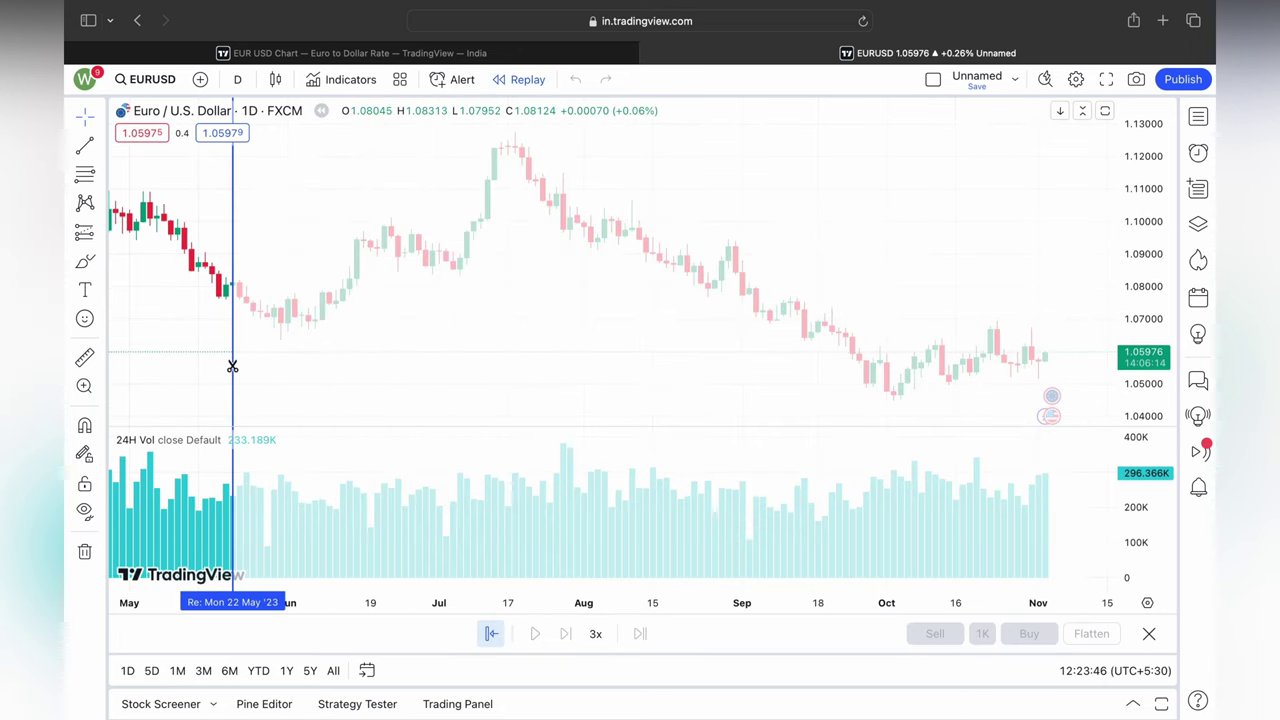
pyautogui.hscroll(-5, 230, 365)
pyautogui.hscroll(-10, 230, 365)
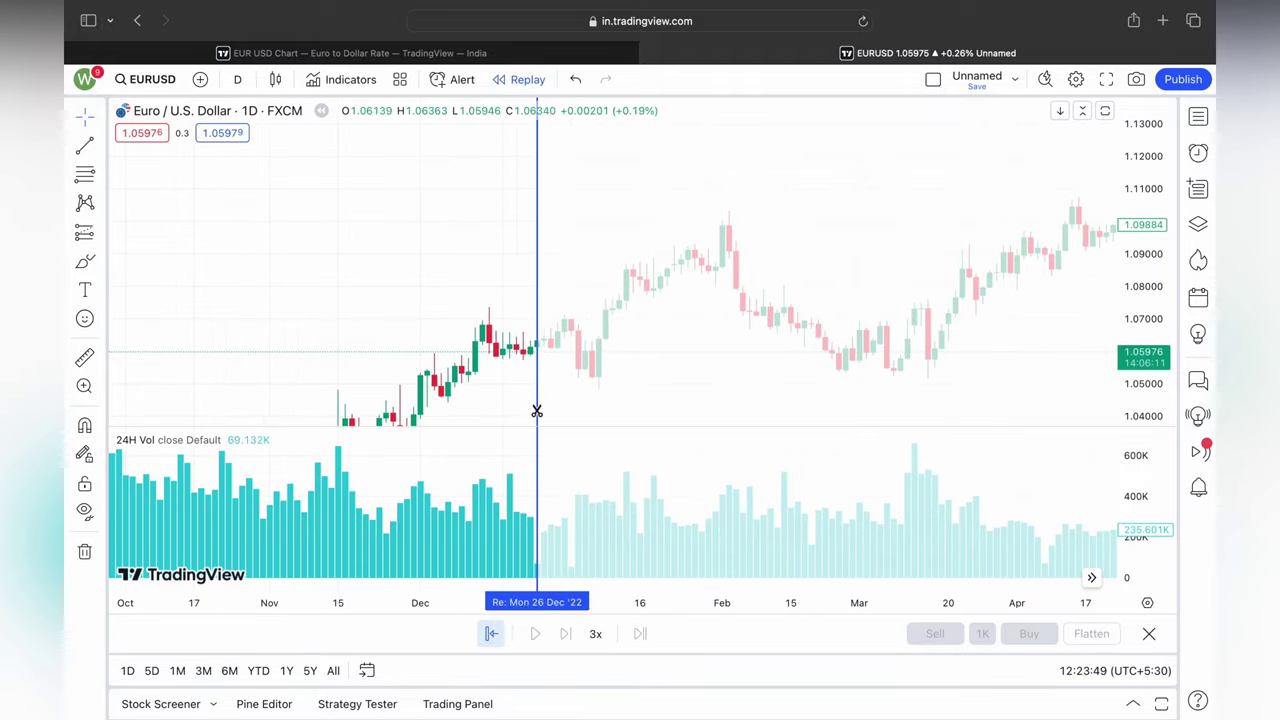
pyautogui.click(550, 413)
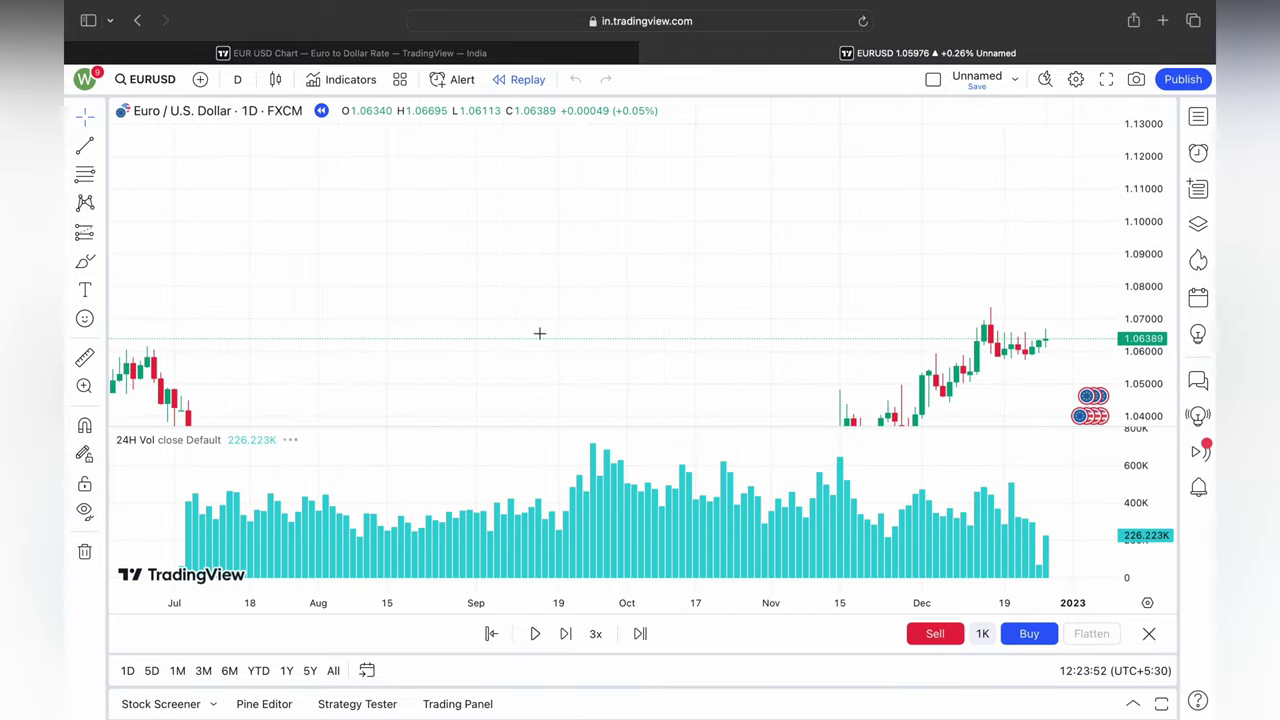
pyautogui.hscroll(10, 830, 395)
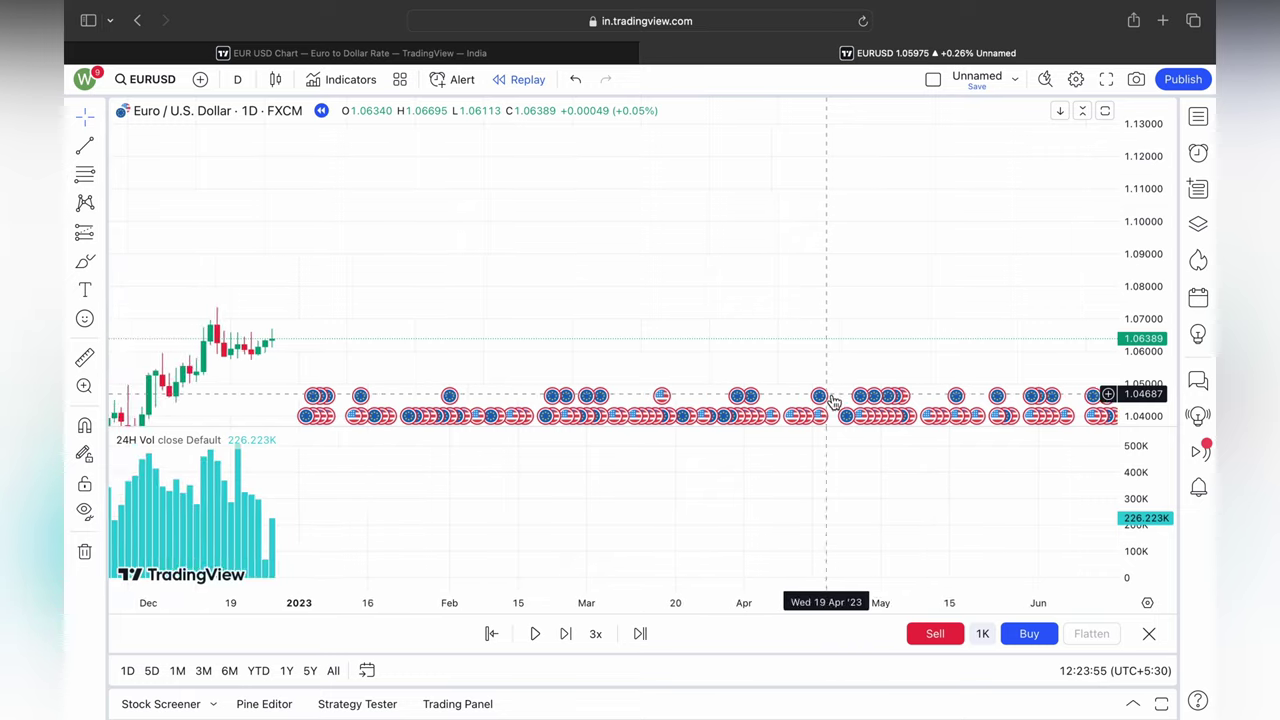
pyautogui.click(595, 633)
pyautogui.click(615, 469)
pyautogui.click(534, 633)
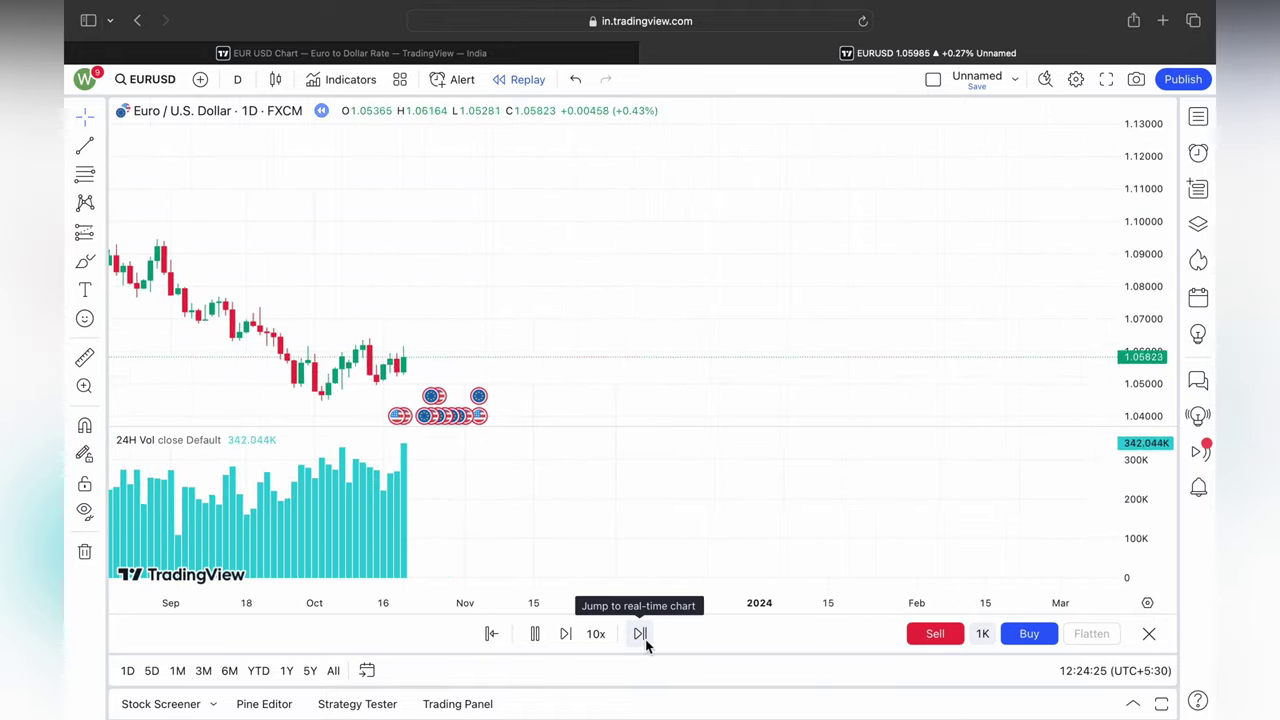
# Turn on dark mode from the account menu and open a new browser tab
pyautogui.hscroll(5, 729, 440)
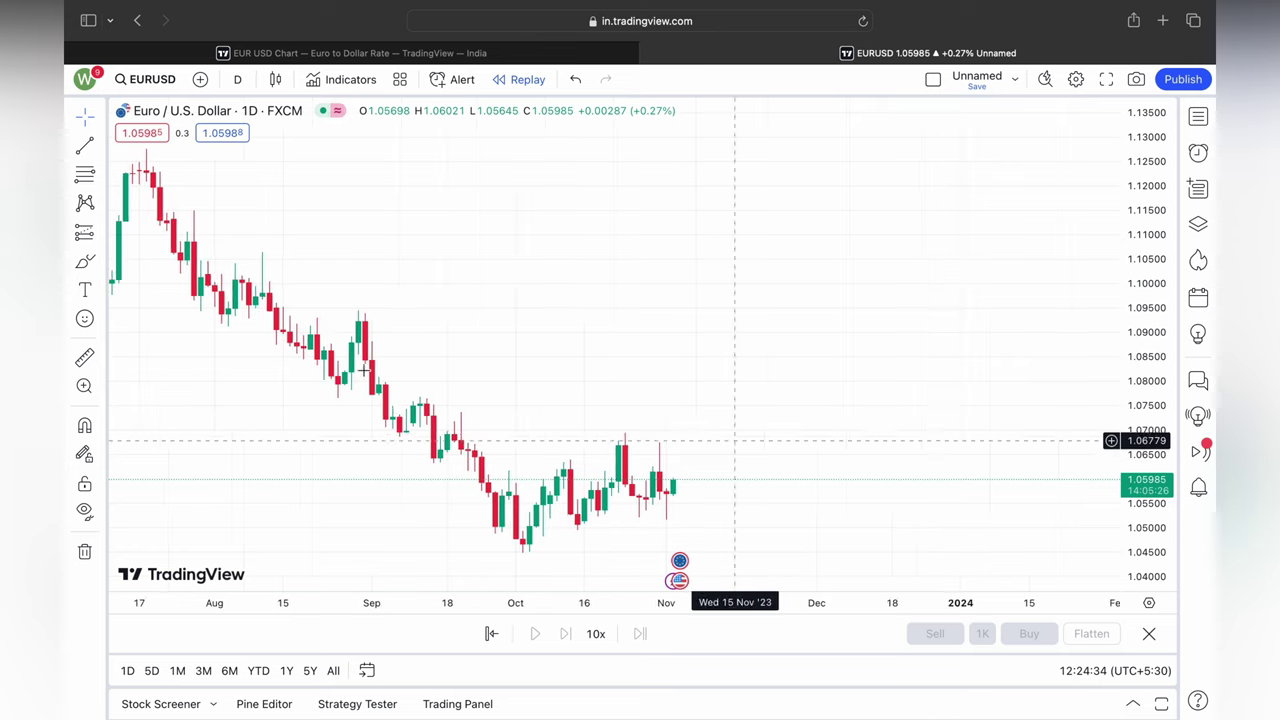
pyautogui.click(84, 79)
pyautogui.click(620, 251)
pyautogui.click(84, 79)
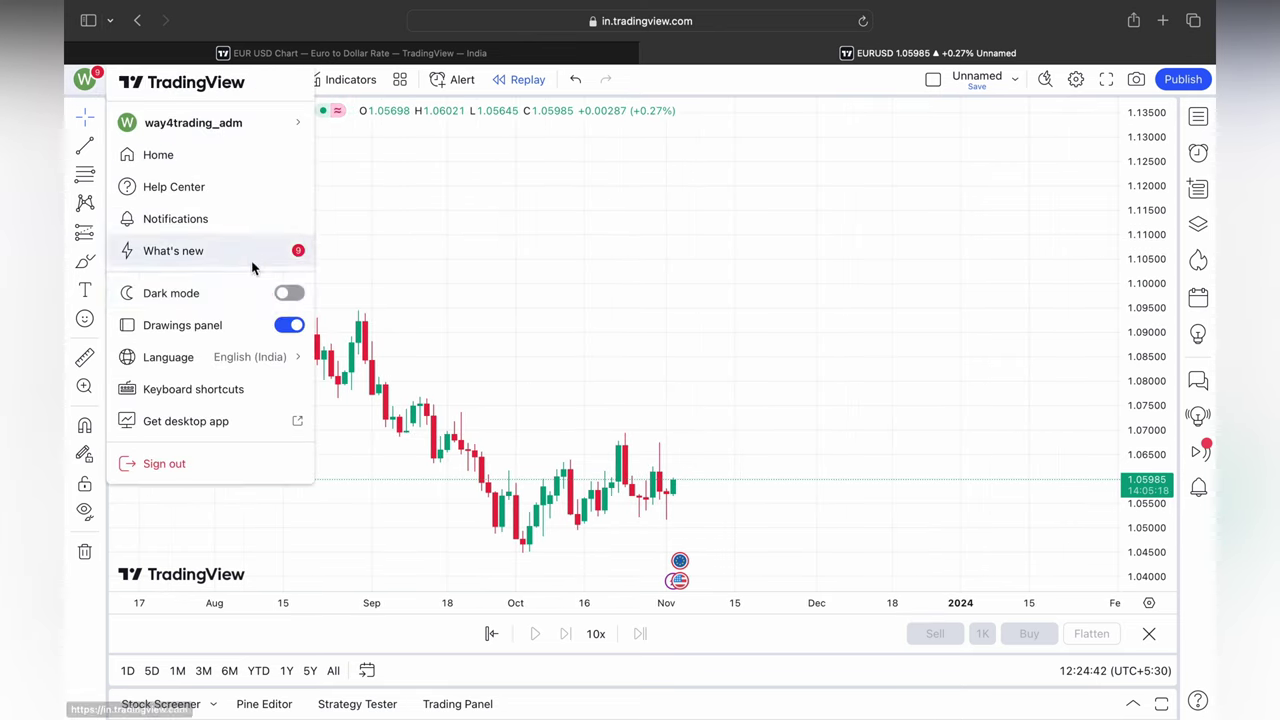
pyautogui.click(289, 293)
pyautogui.click(517, 257)
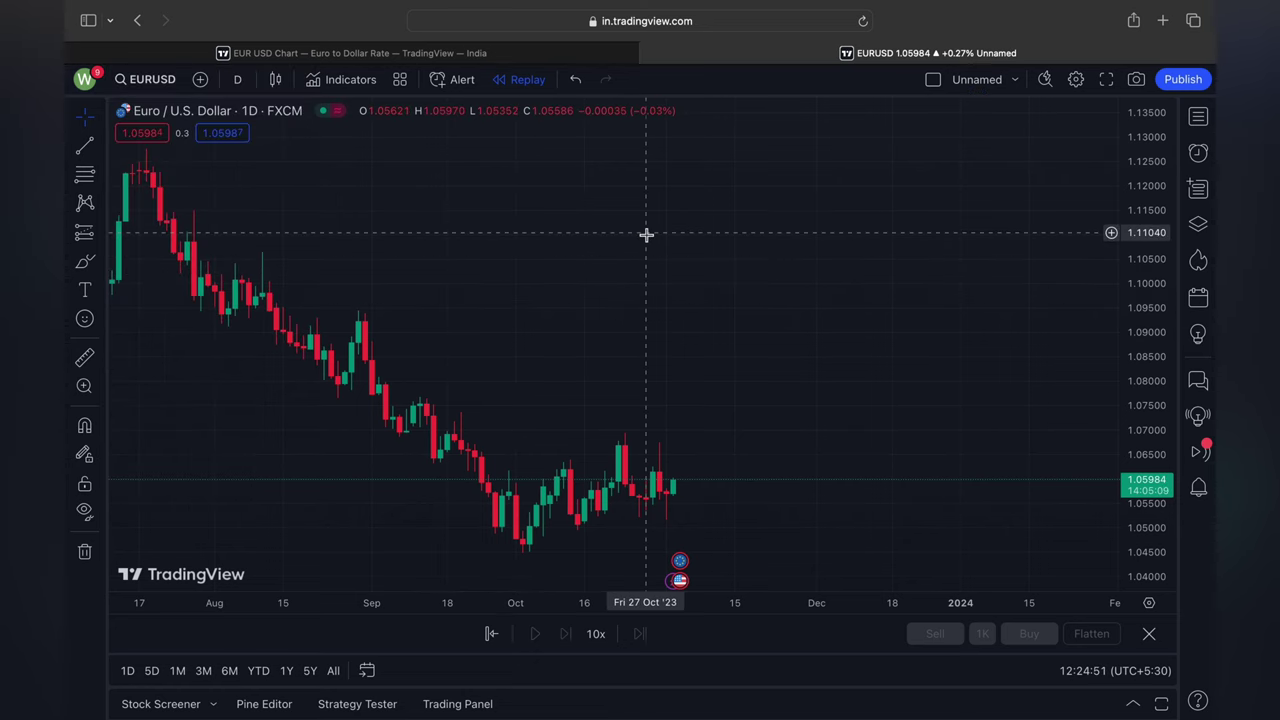
pyautogui.scroll(-1, 619, 492)
pyautogui.click(1162, 20)
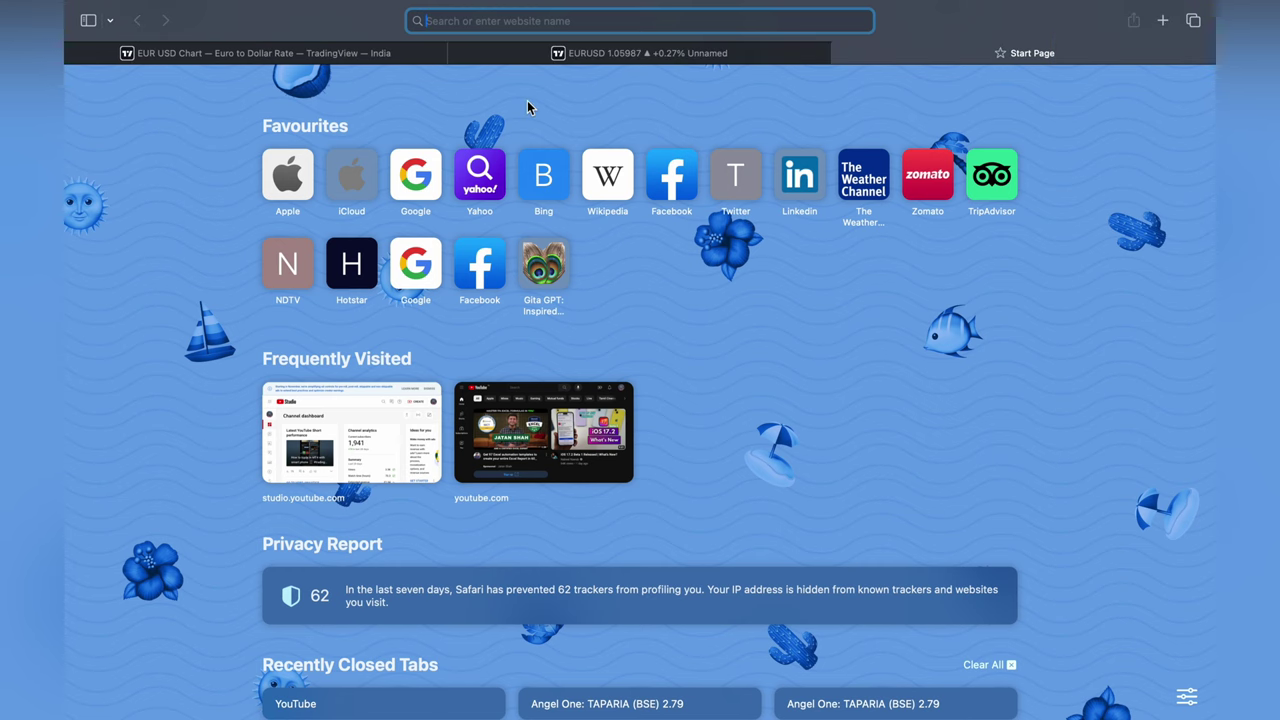
# Search Google for 'vivaldi browser' and open the official vivaldi.com site
pyautogui.write('vi')
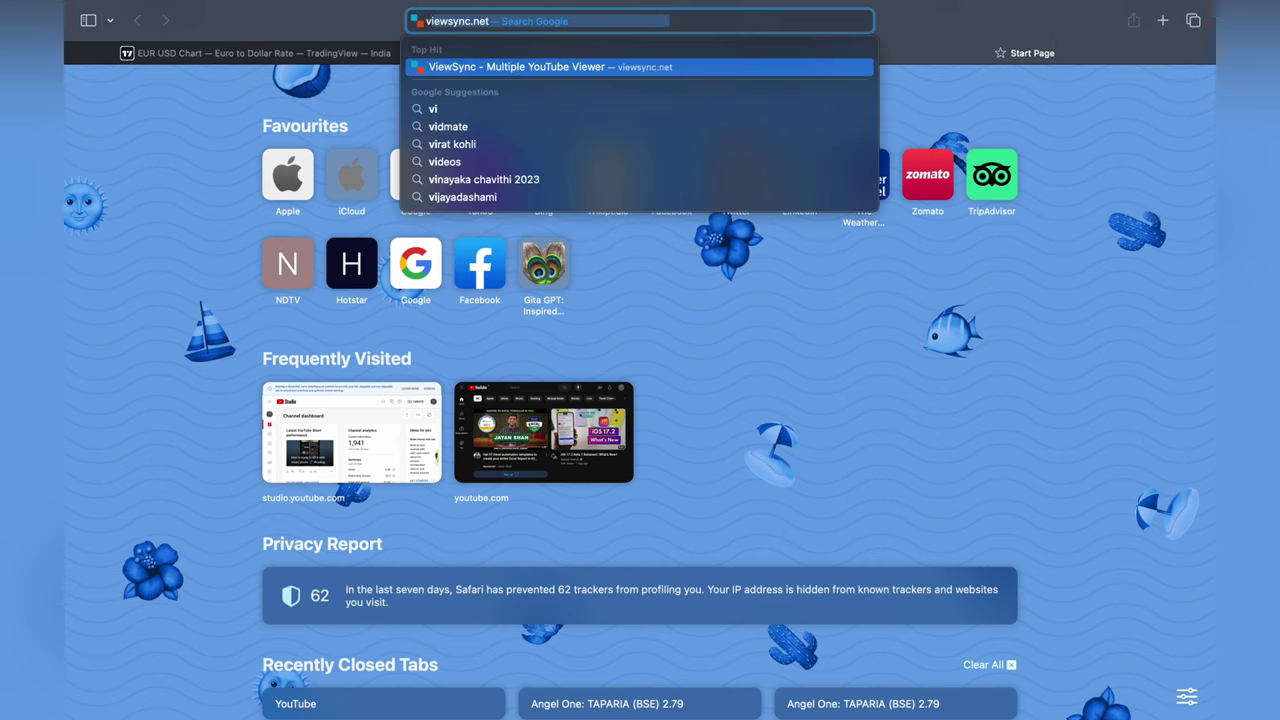
pyautogui.write('va')
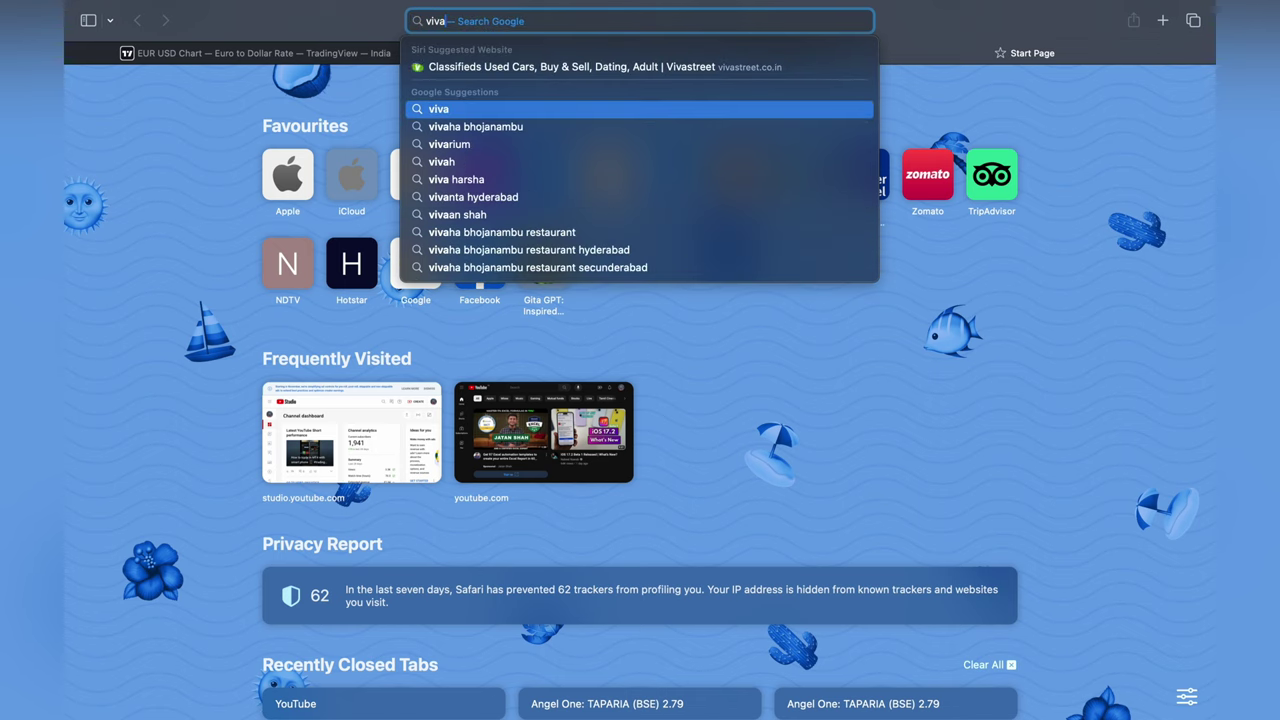
pyautogui.write('ldi browser')
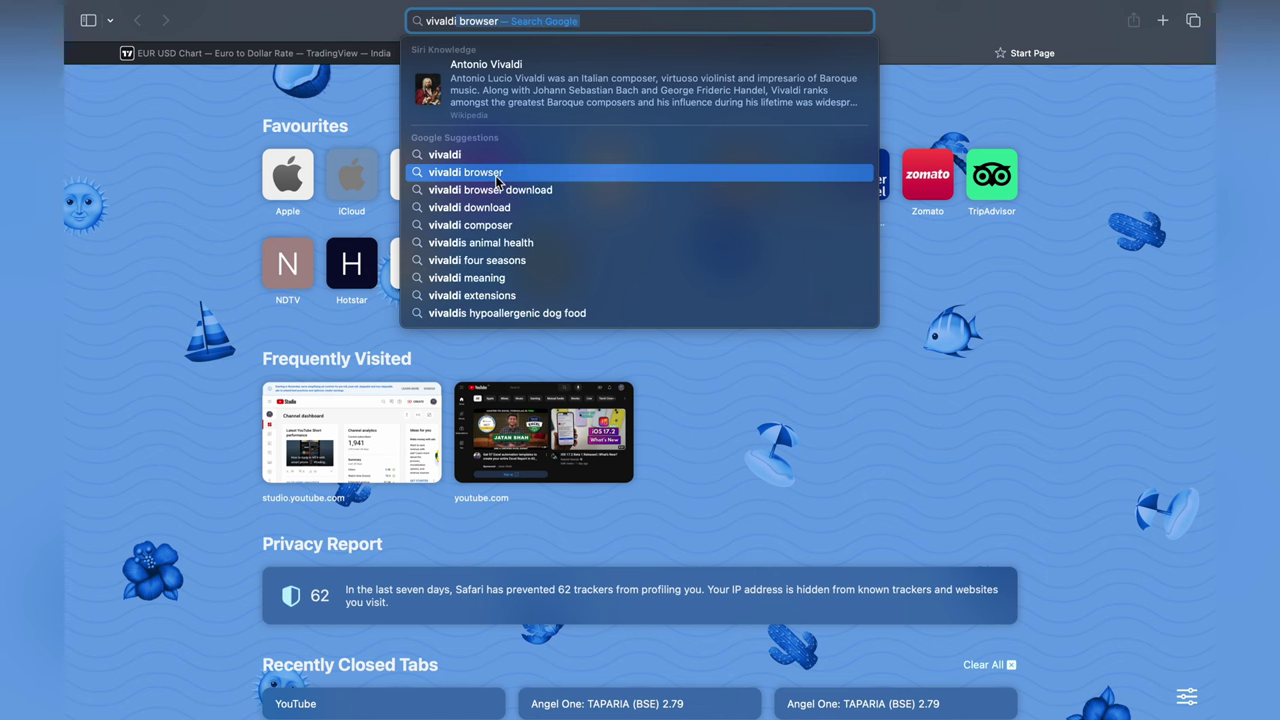
pyautogui.click(495, 177)
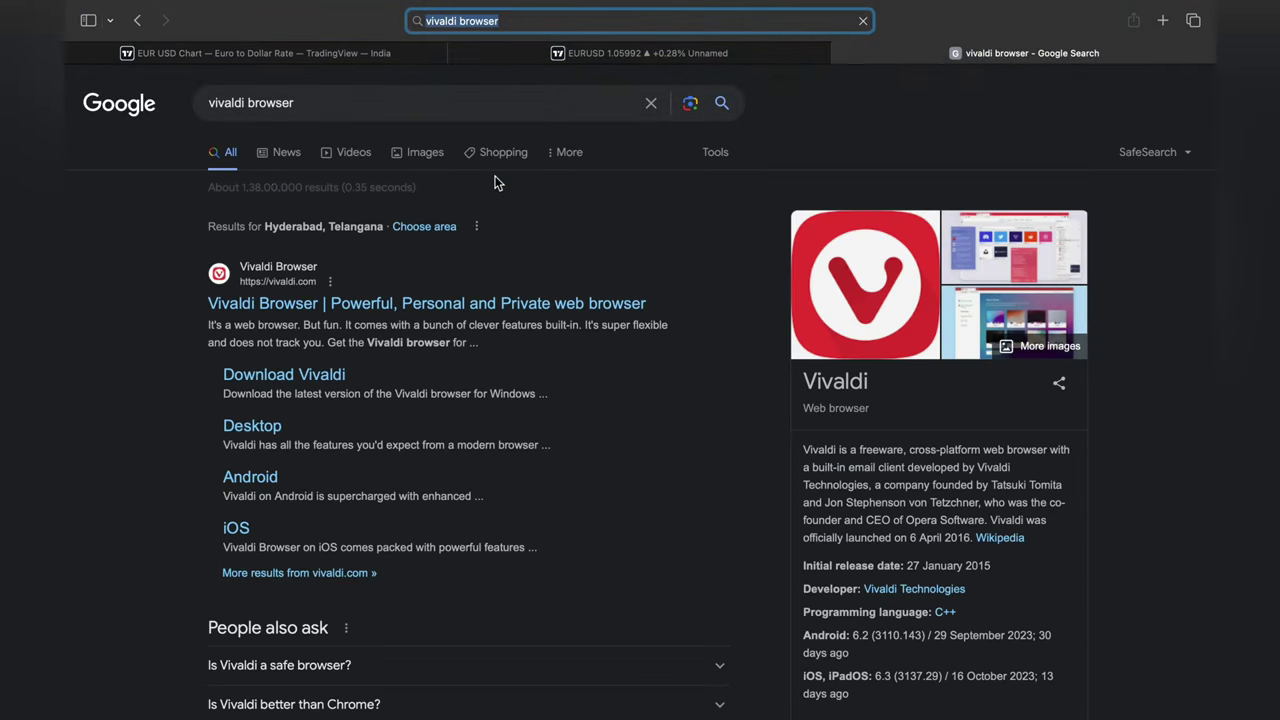
pyautogui.click(384, 313)
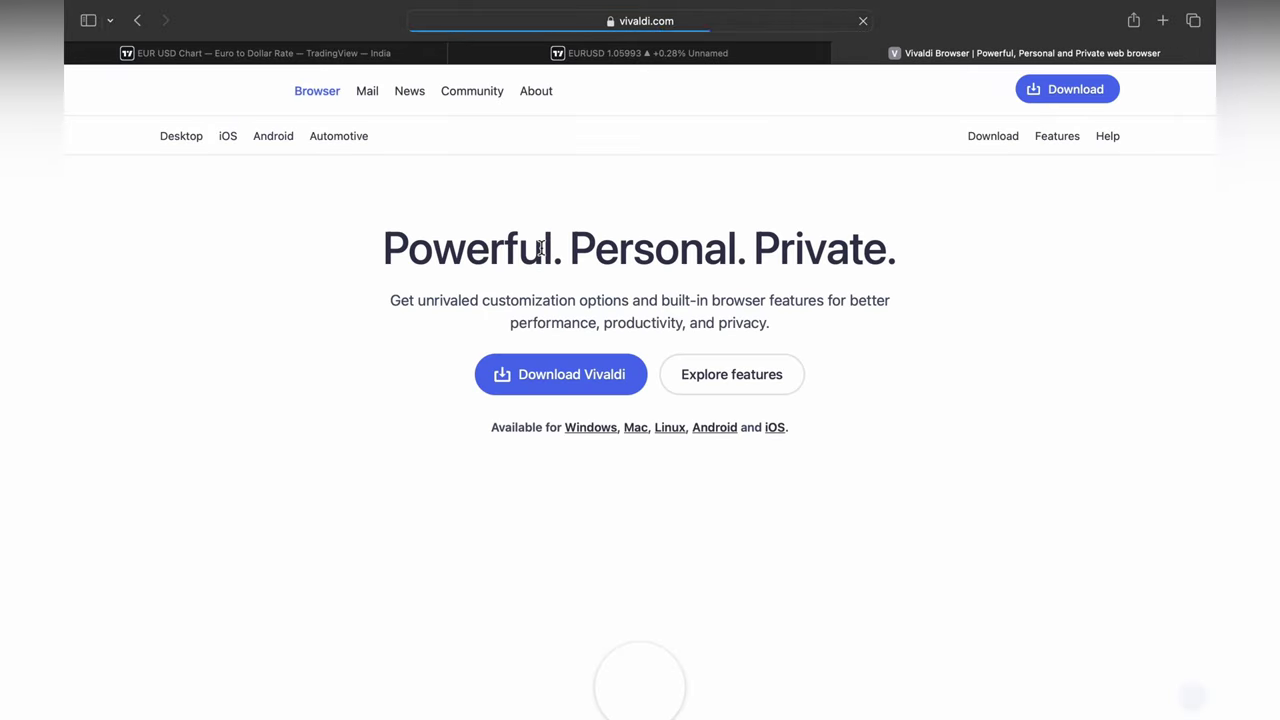
# Download the Vivaldi.6.4.3160.34.universal.dmg installer, allowing downloads from vivaldi.com
pyautogui.scroll(-3, 864, 343)
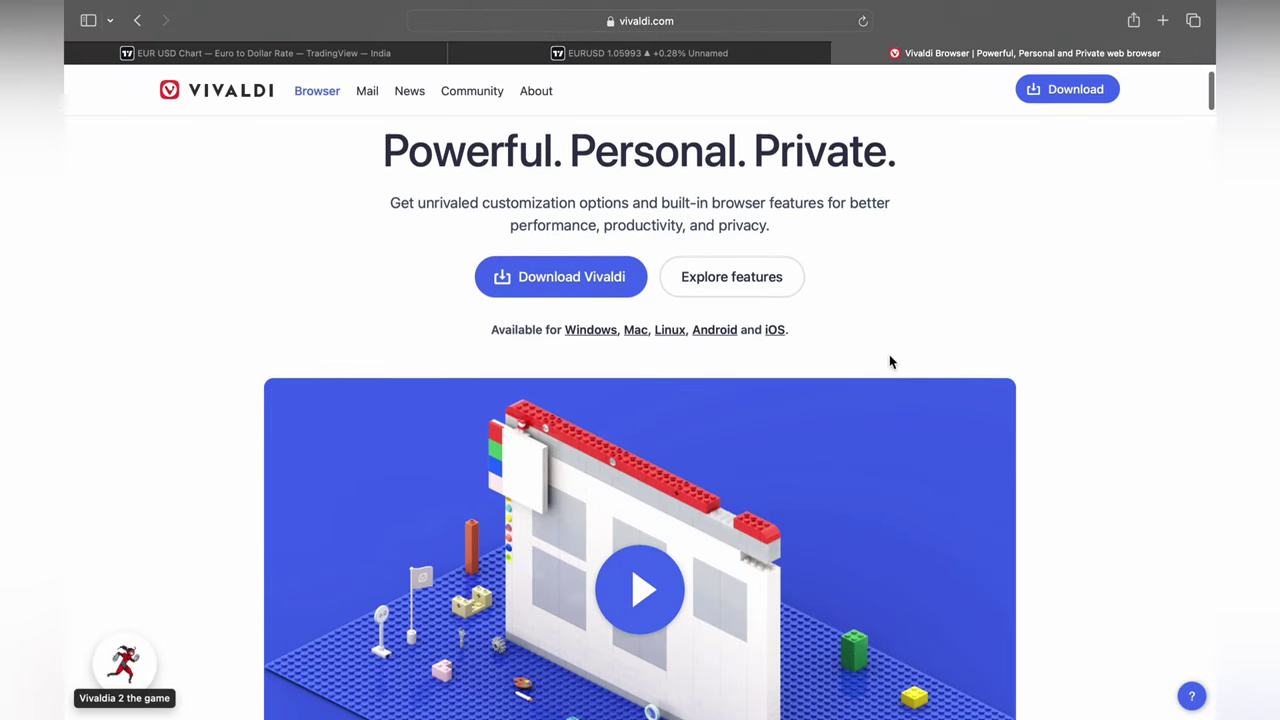
pyautogui.click(583, 218)
pyautogui.click(781, 402)
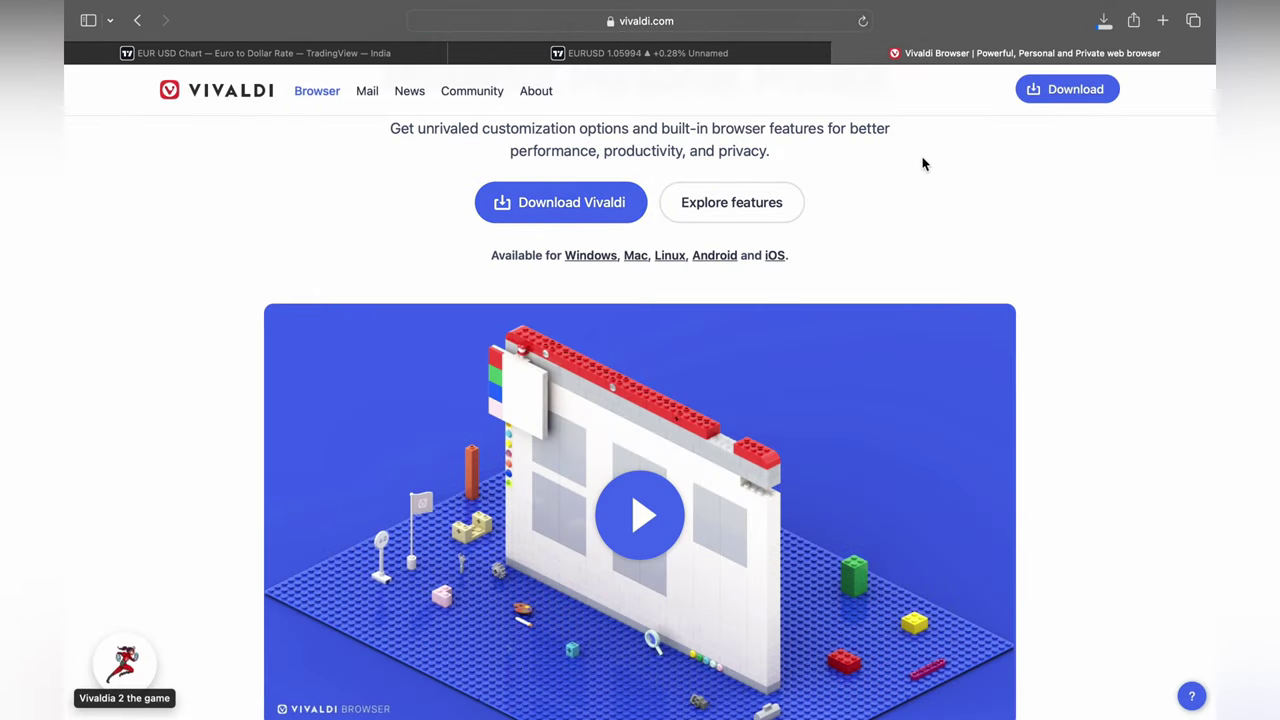
pyautogui.click(1104, 20)
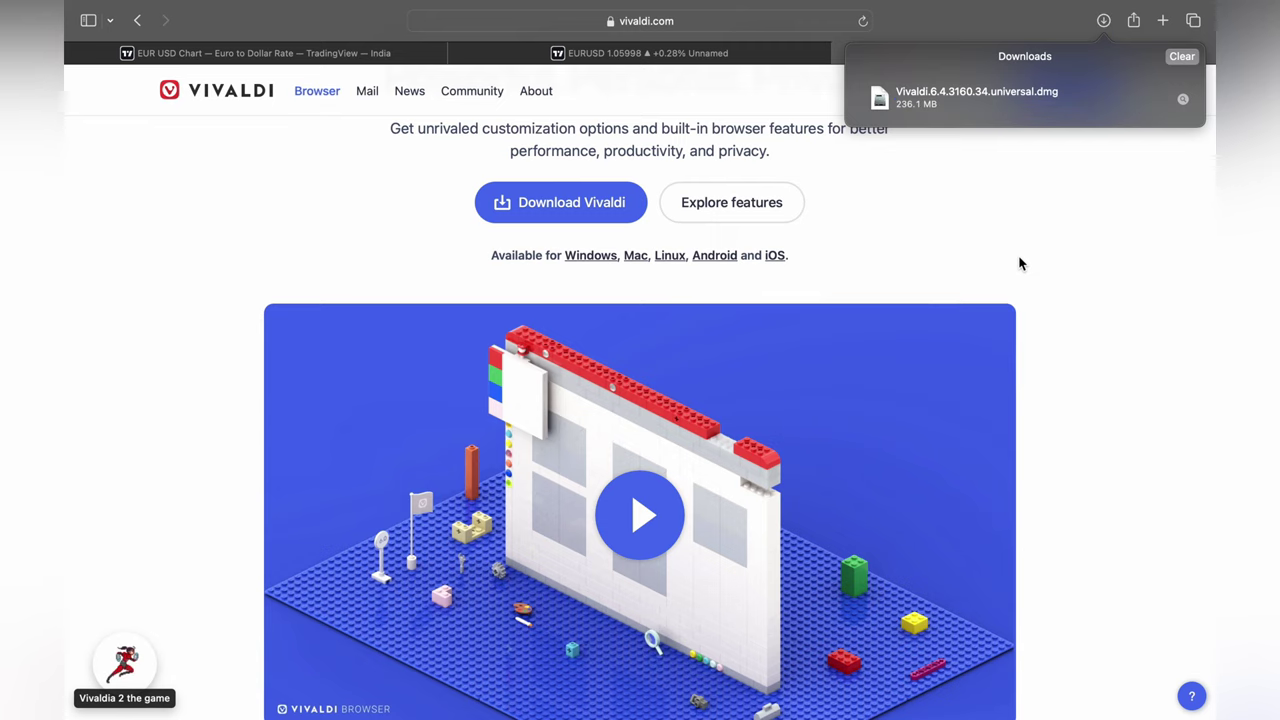
# Open the downloaded Vivaldi .dmg, agree to the licence, and drag Vivaldi to Applications
pyautogui.click(965, 95)
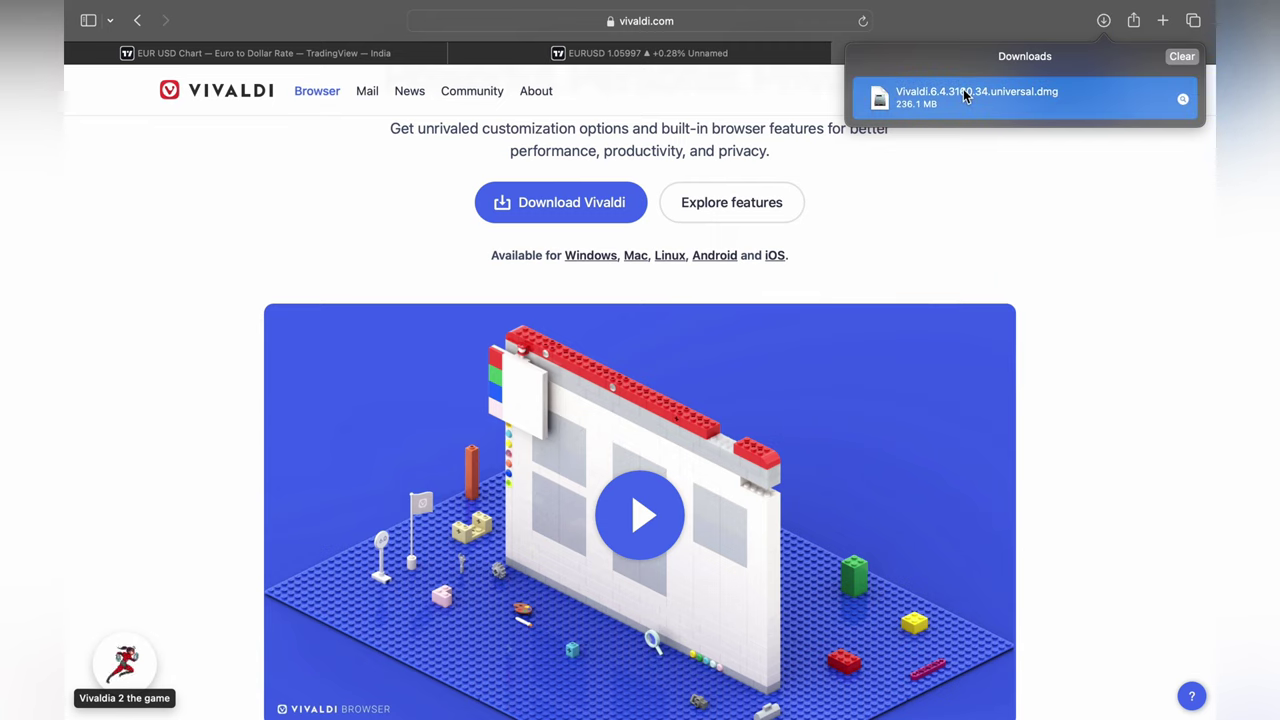
pyautogui.doubleClick(892, 105)
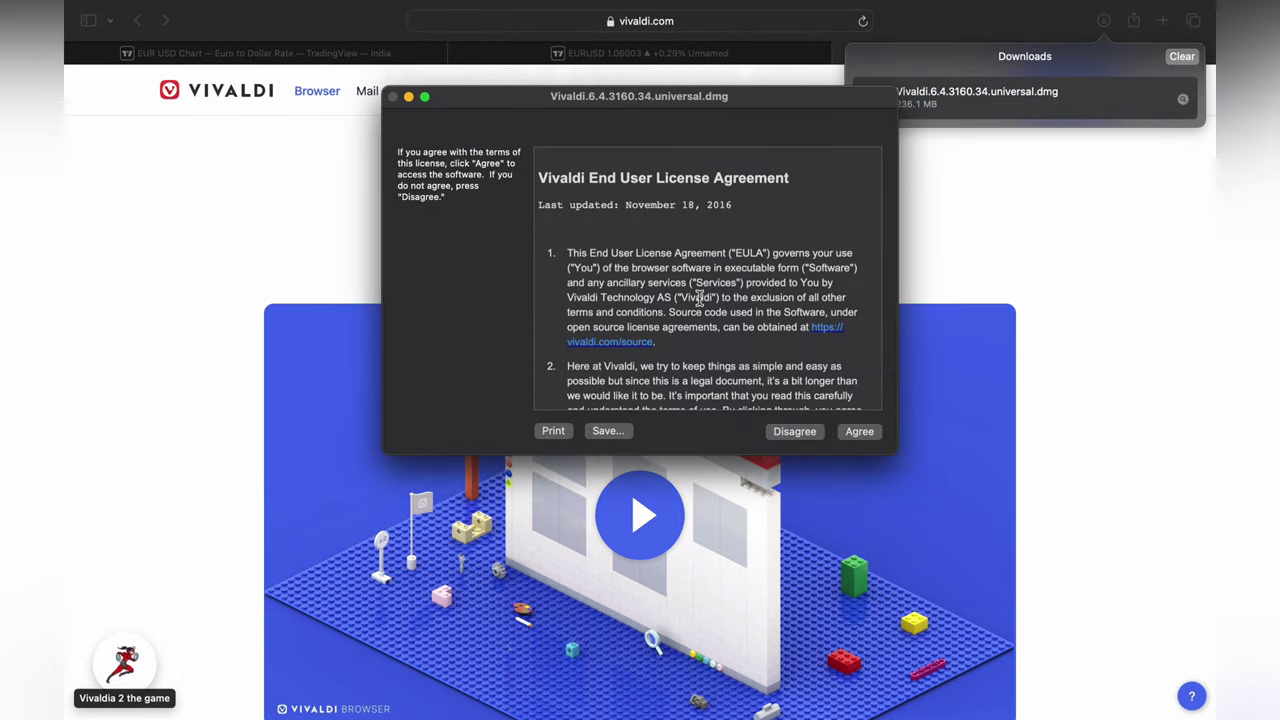
pyautogui.scroll(-20, 700, 298)
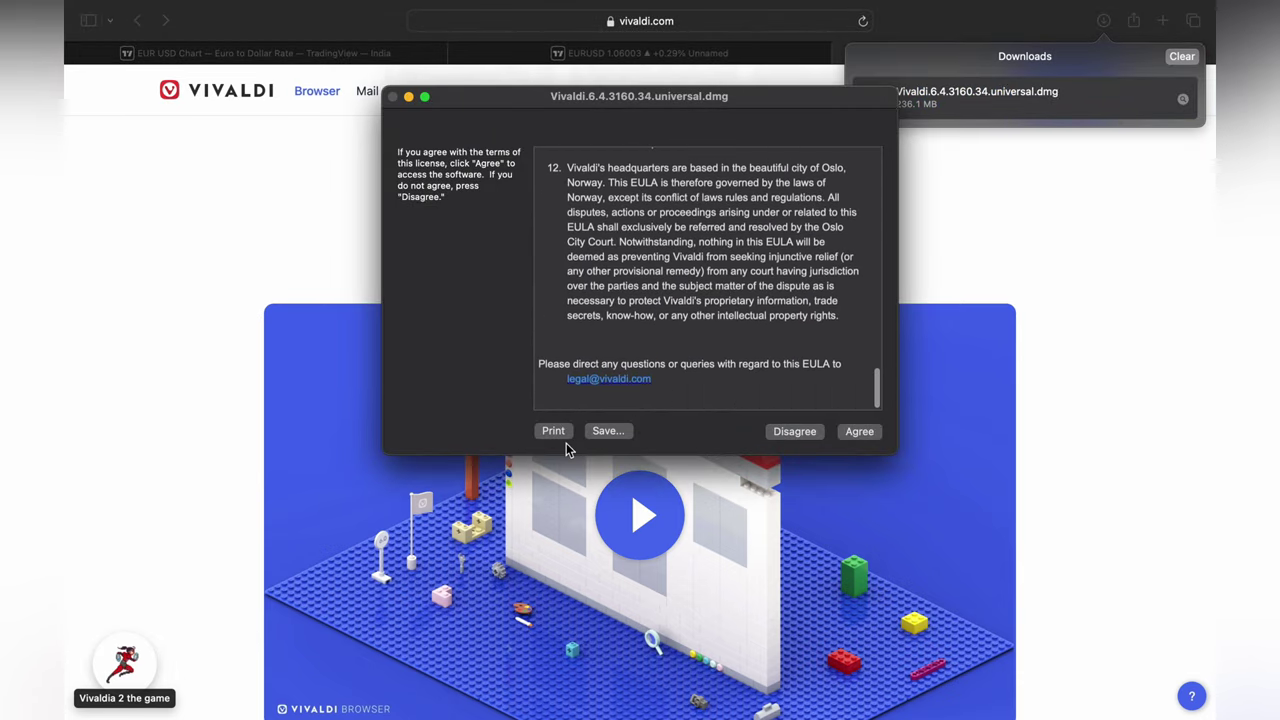
pyautogui.click(859, 431)
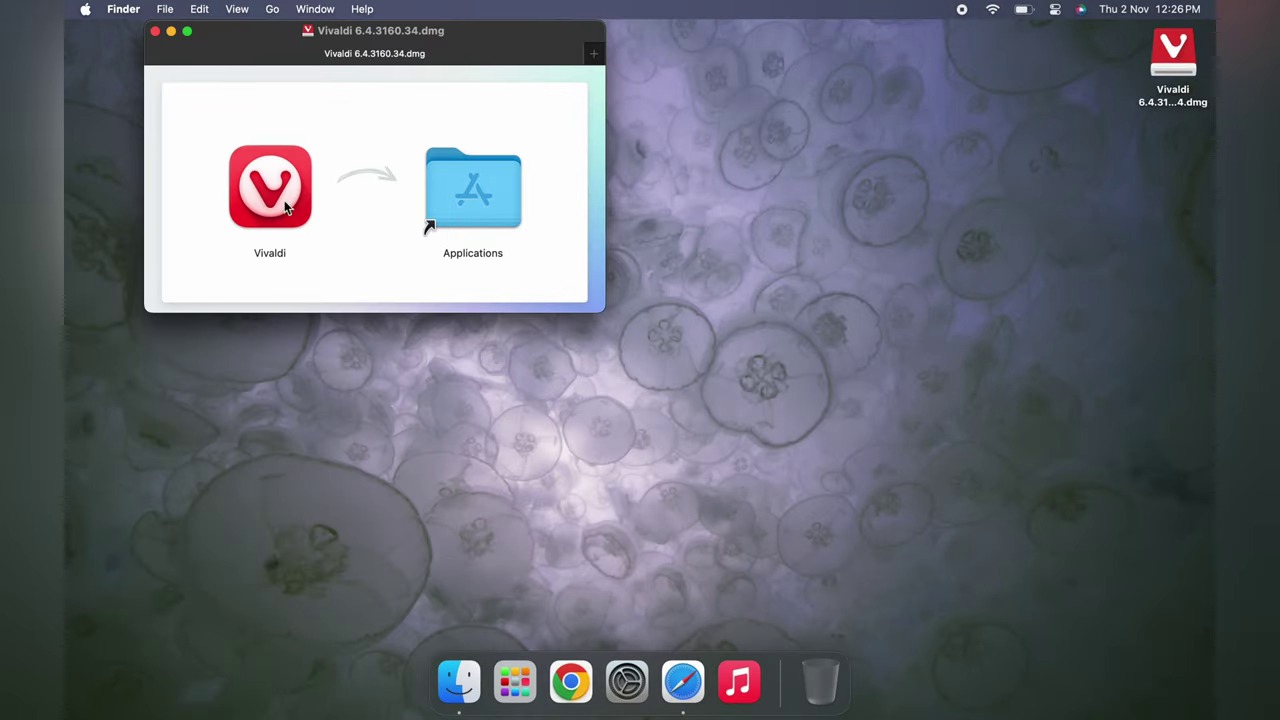
pyautogui.moveTo(261, 184); pyautogui.dragTo(477, 195)
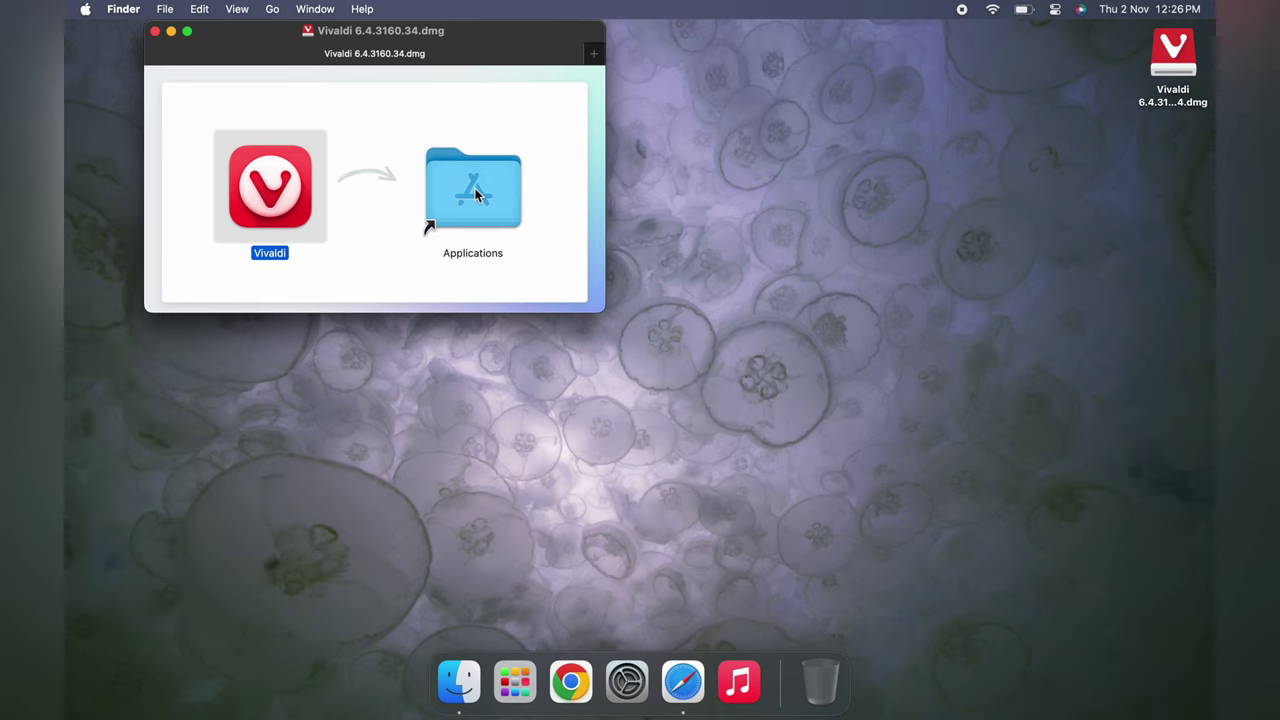
# Close the Vivaldi disk image window
pyautogui.click(155, 31)
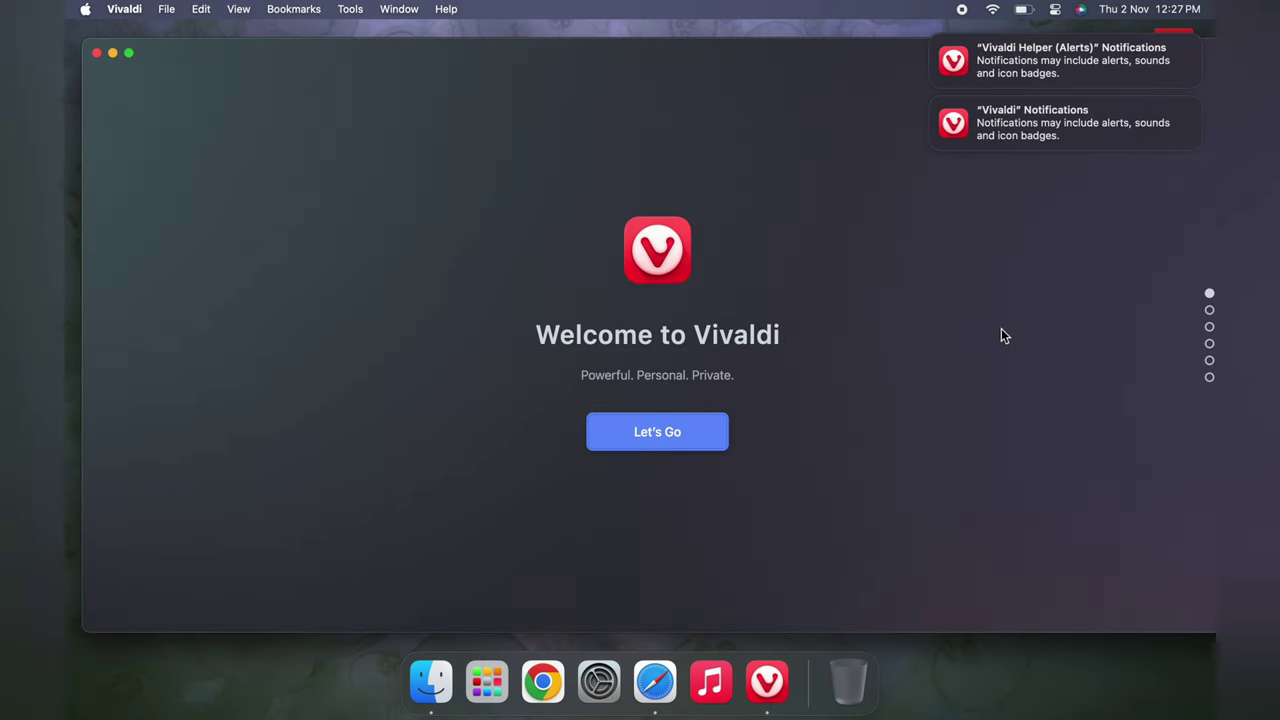
# Decline notifications from both Vivaldi Helper and Vivaldi
pyautogui.moveTo(937, 45)
pyautogui.click(1186, 76)
pyautogui.click(1180, 117)
pyautogui.click(1164, 76)
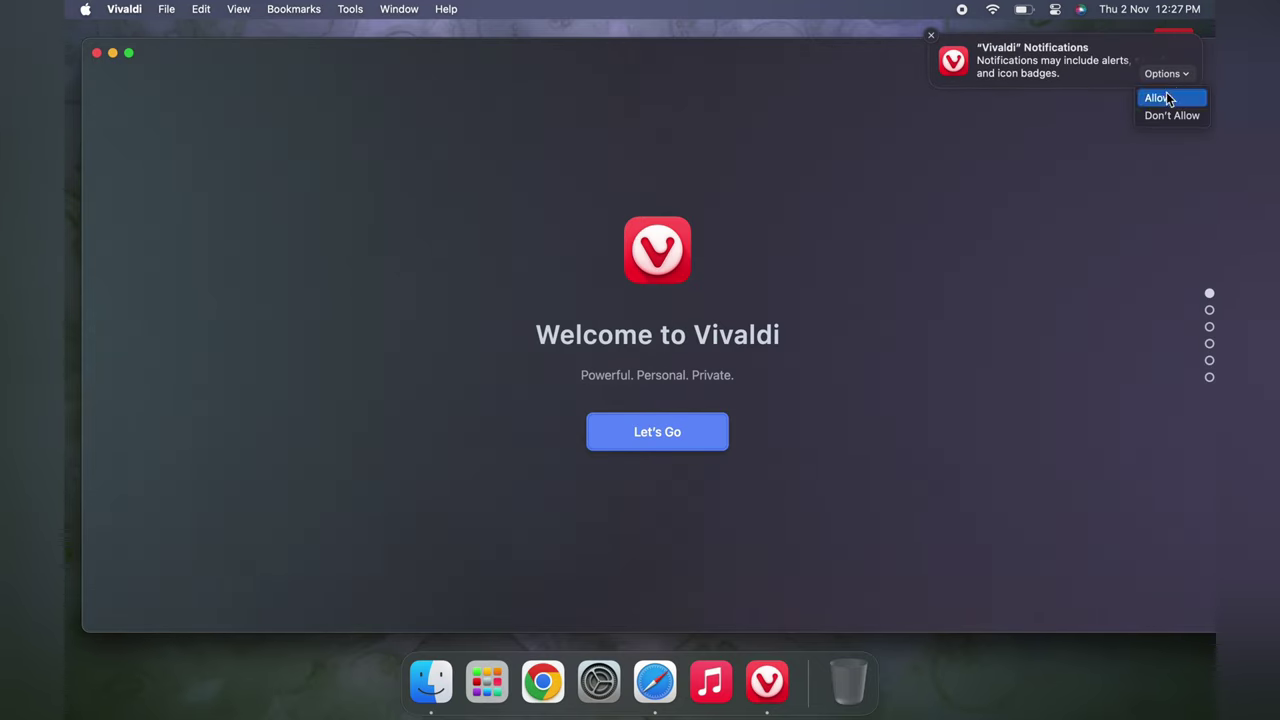
pyautogui.click(1172, 115)
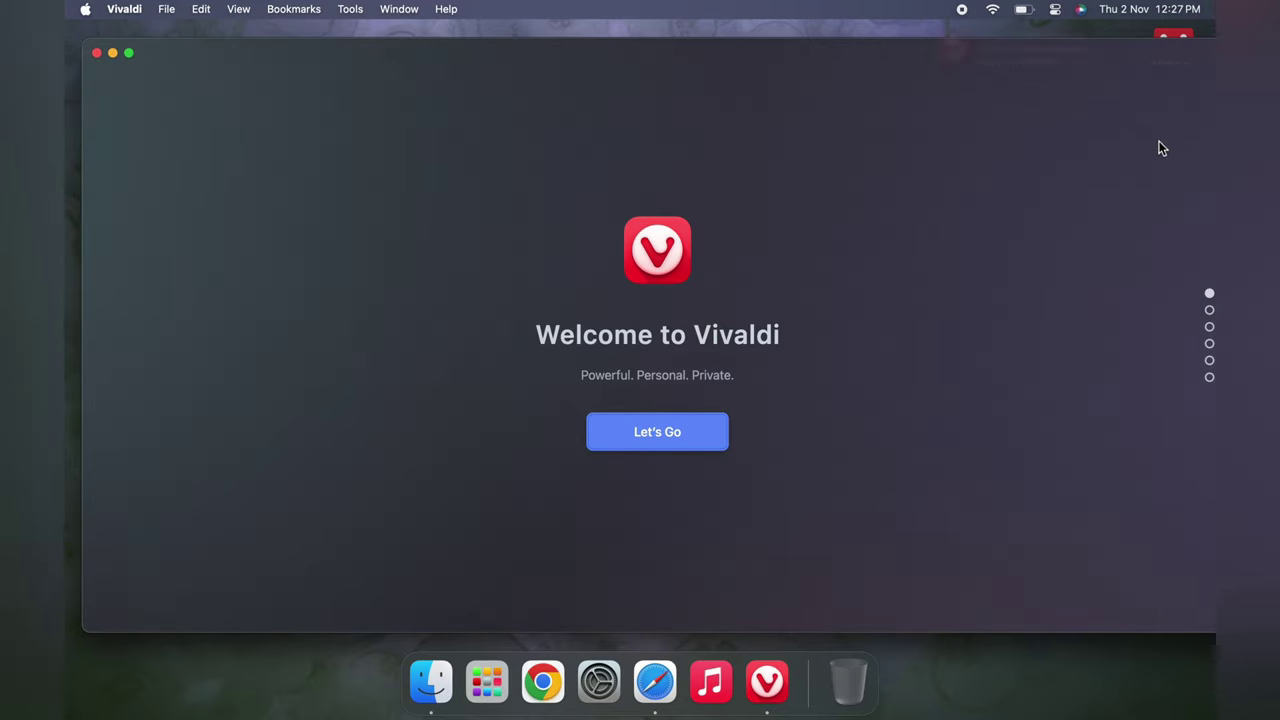
# Begin the welcome setup, block trackers and ads, and import nothing from other browsers
pyautogui.click(663, 440)
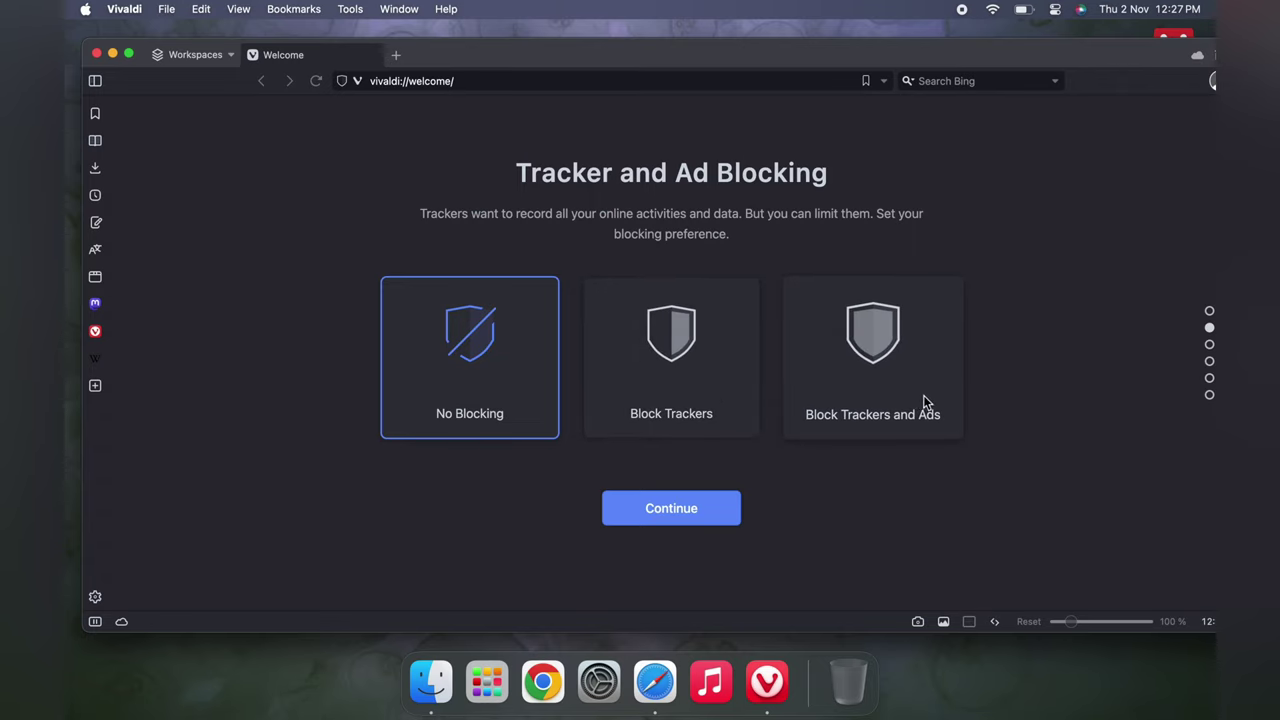
pyautogui.click(904, 371)
pyautogui.click(705, 507)
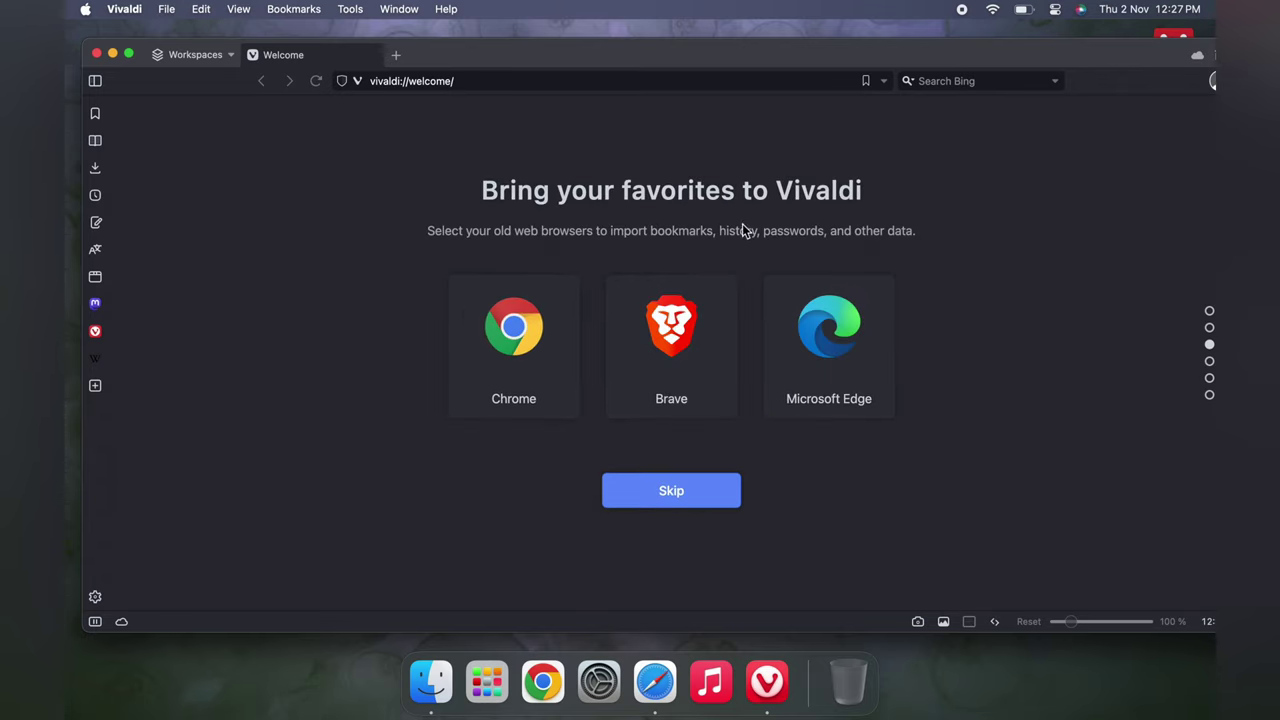
pyautogui.click(528, 362)
pyautogui.click(528, 362)
pyautogui.click(701, 490)
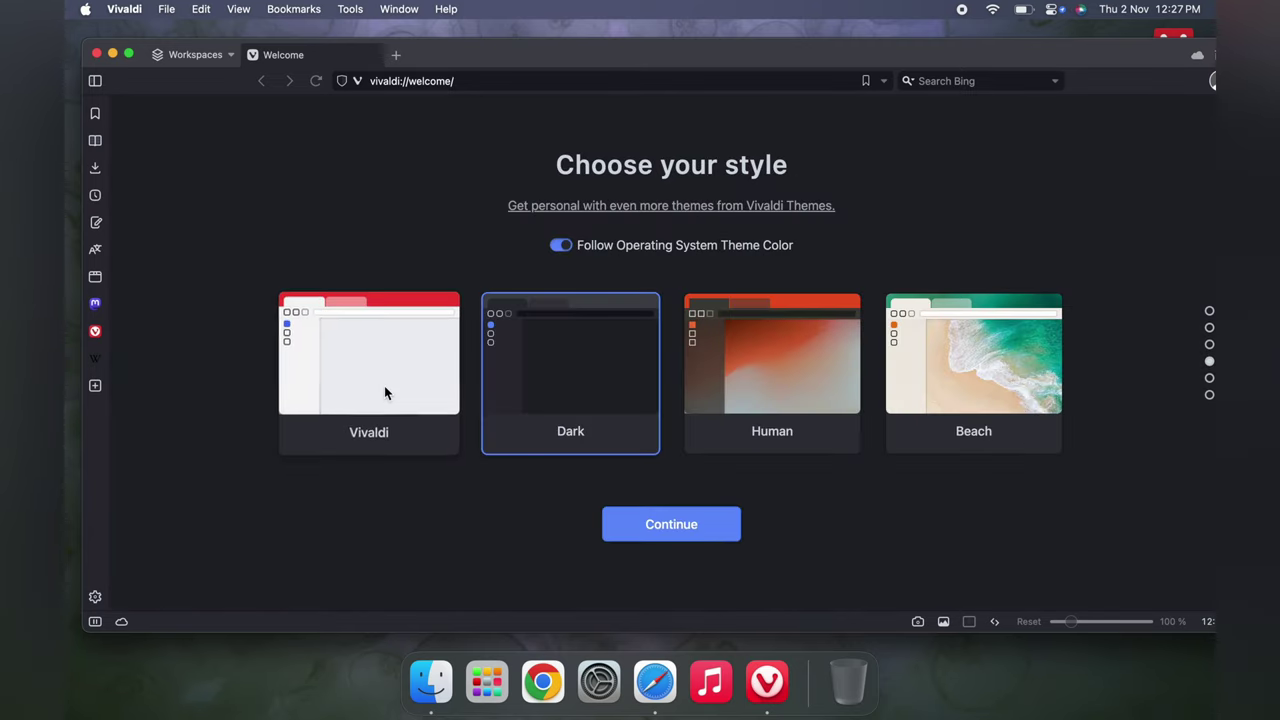
# Keep the Dark theme and top tabs, finish setup, and make the window full screen
pyautogui.click(690, 536)
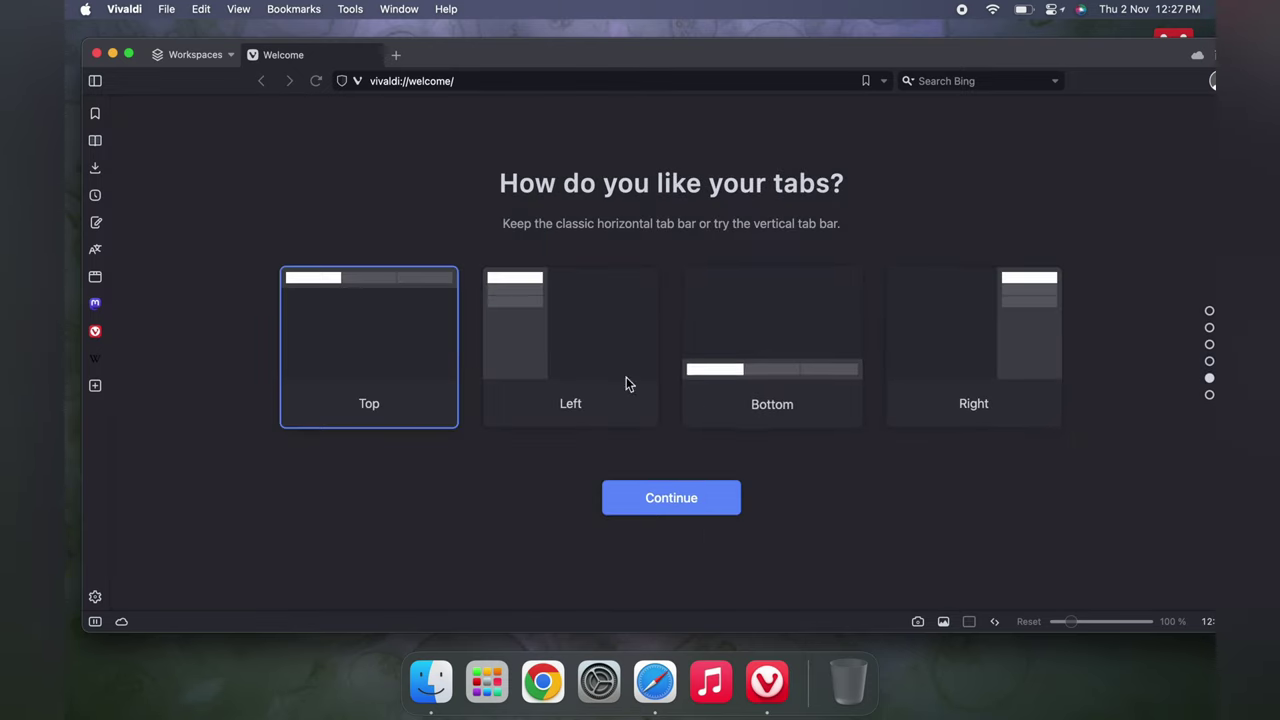
pyautogui.click(688, 502)
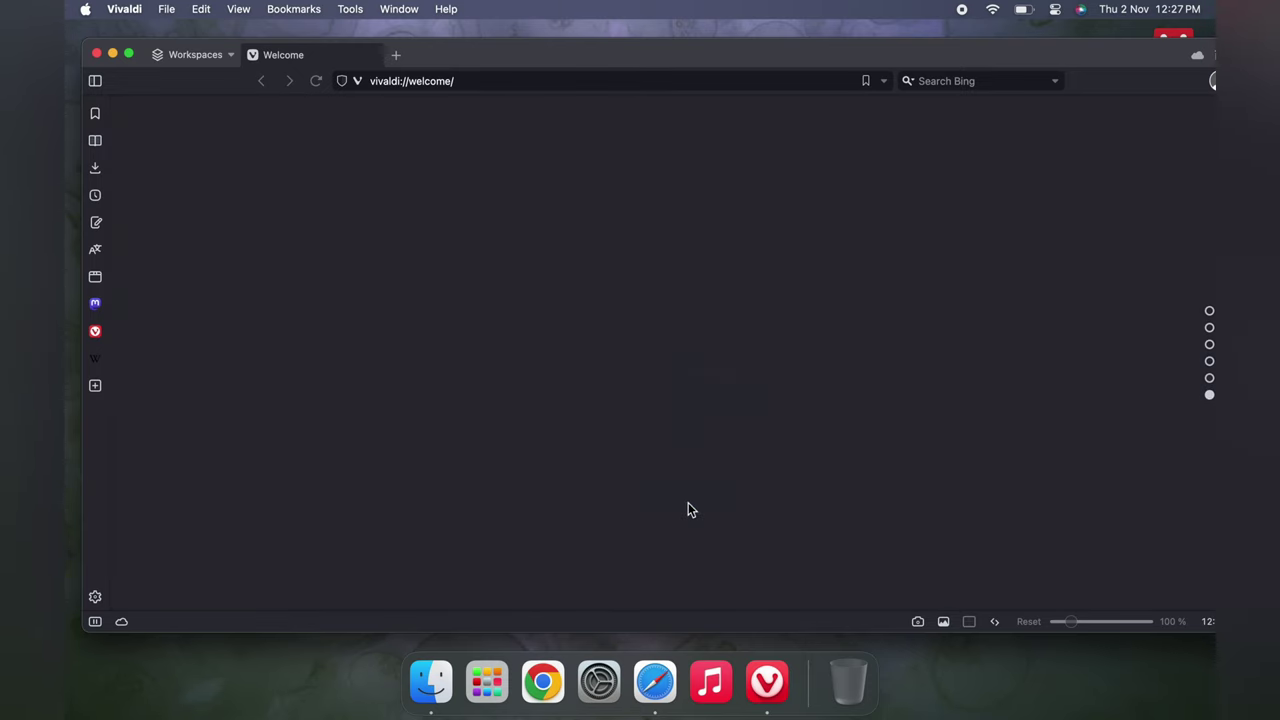
pyautogui.click(688, 504)
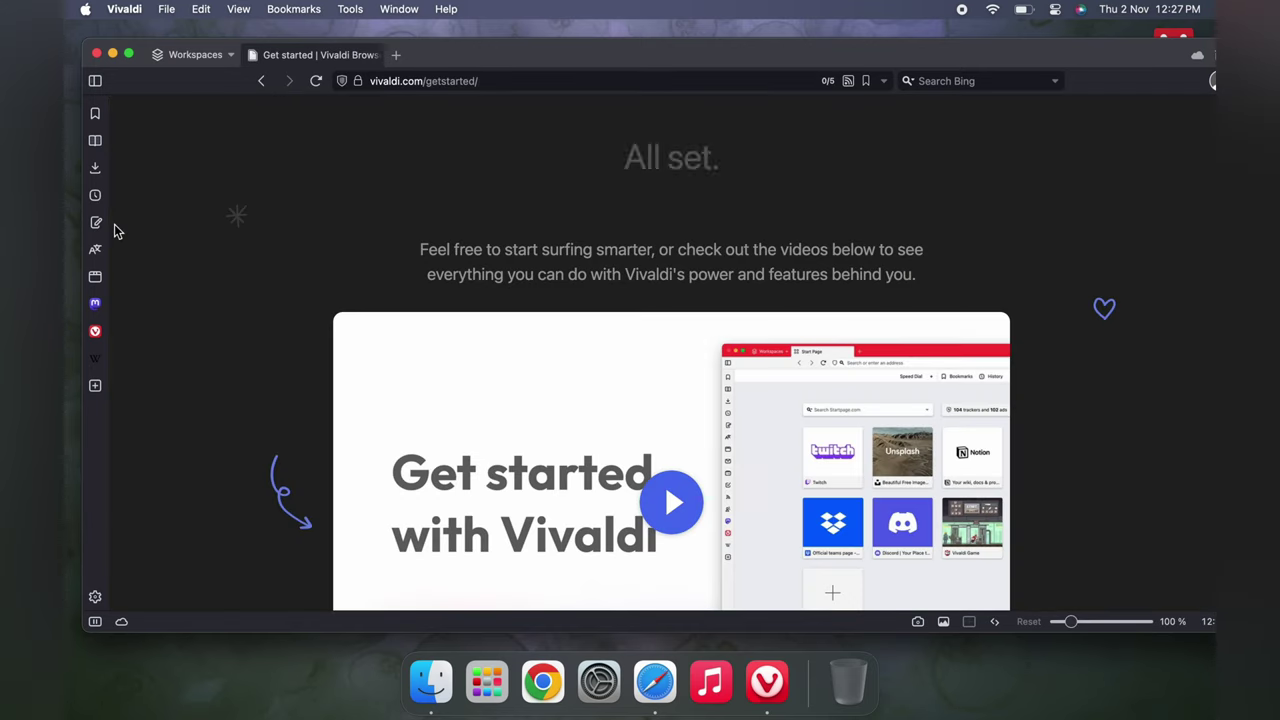
pyautogui.click(129, 53)
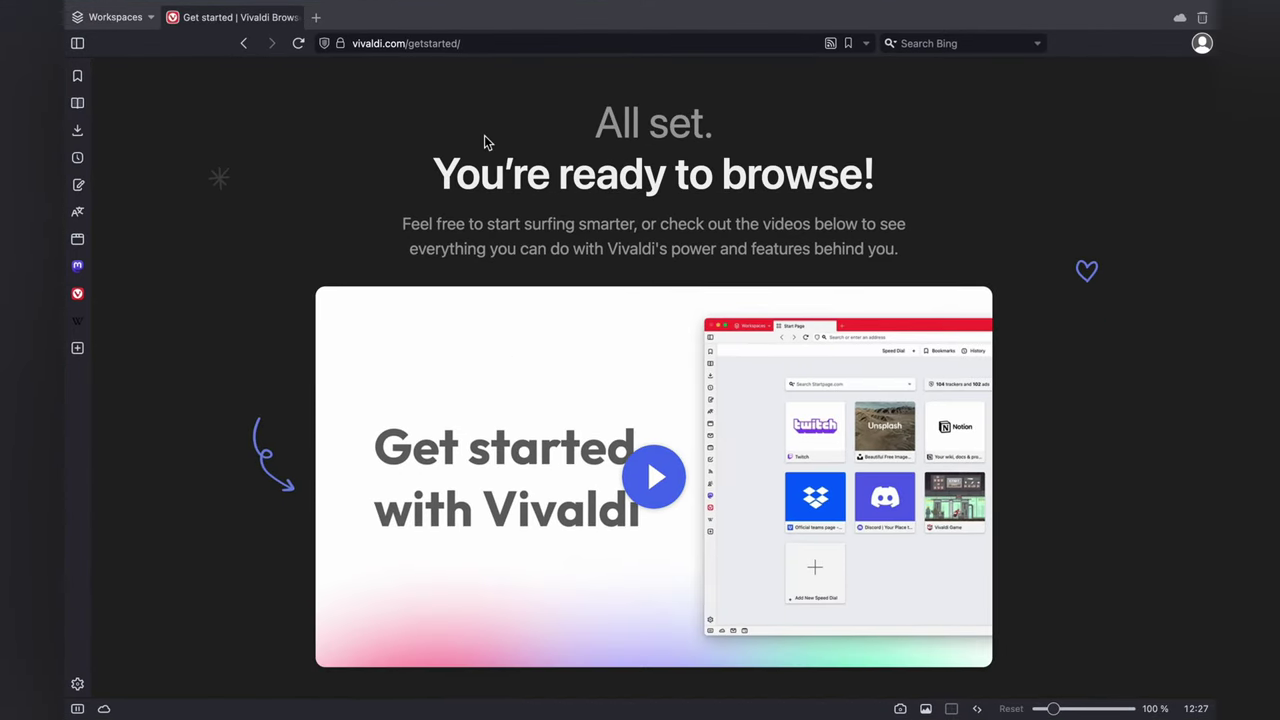
# Reach the TradingView site through a Bing search for 'Tradingview', closing the extra tabs
pyautogui.click(316, 22)
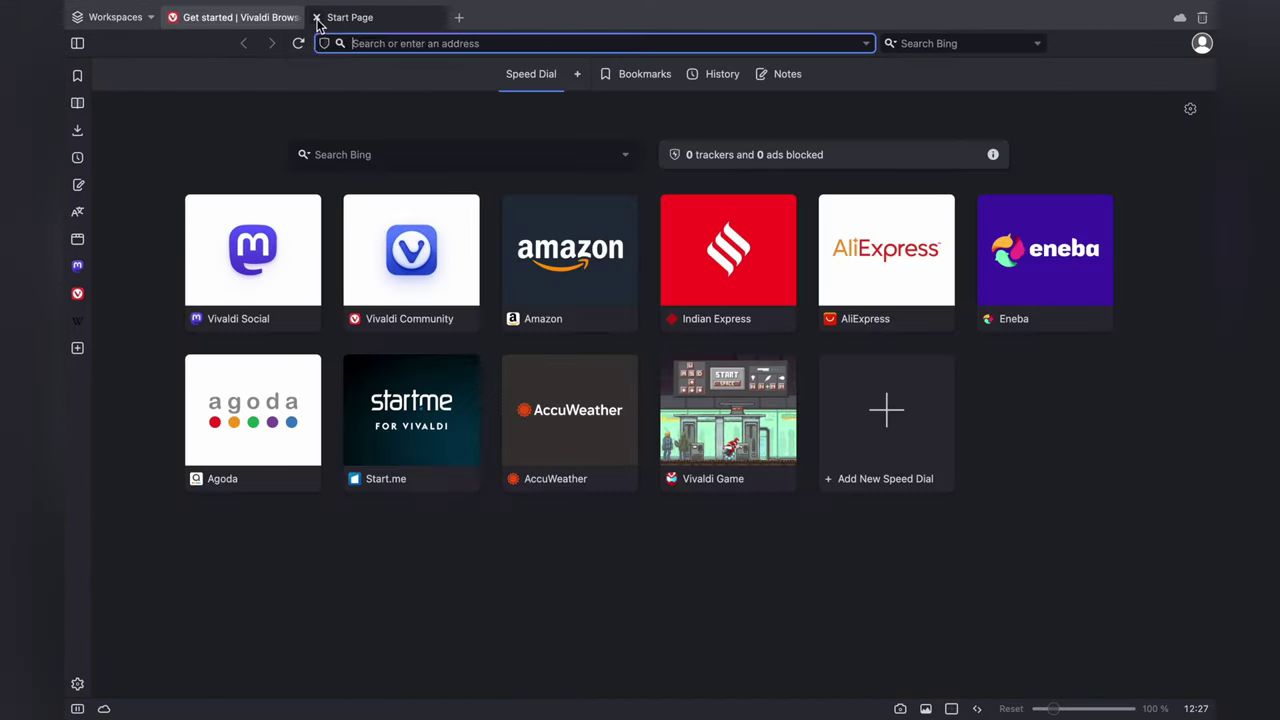
pyautogui.click(172, 18)
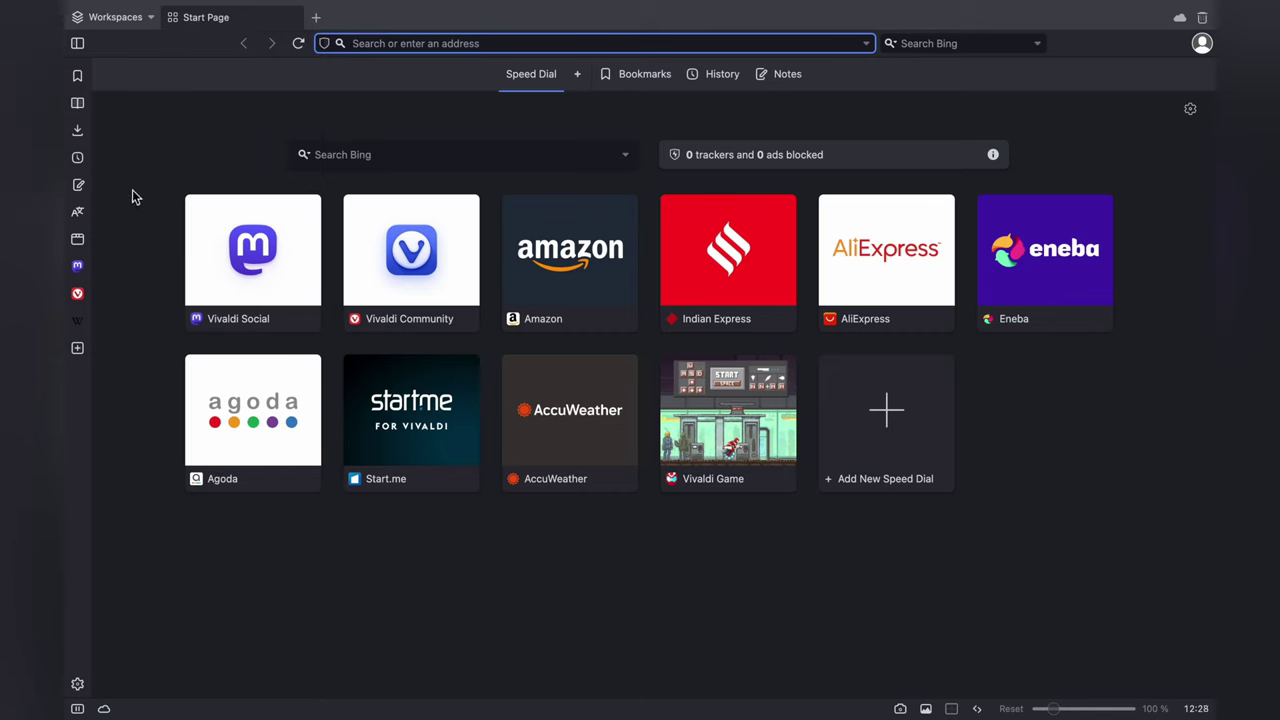
pyautogui.write('Tradingview')
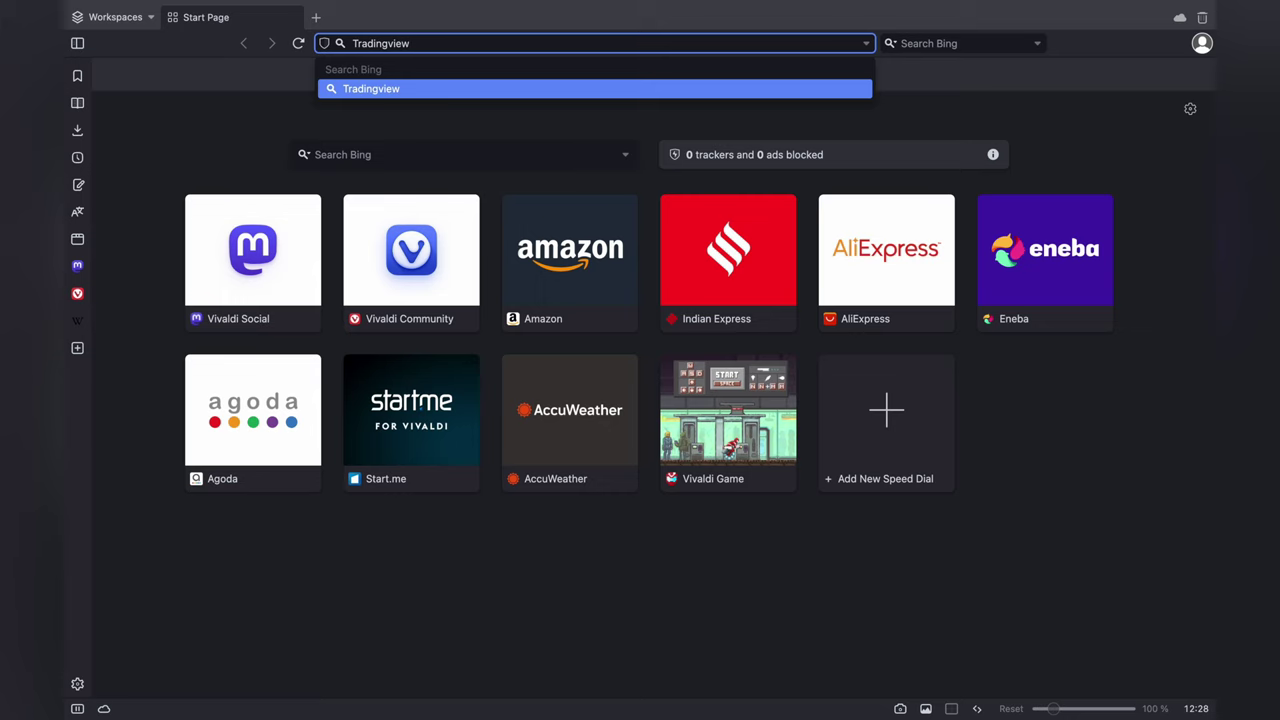
pyautogui.press('Return')
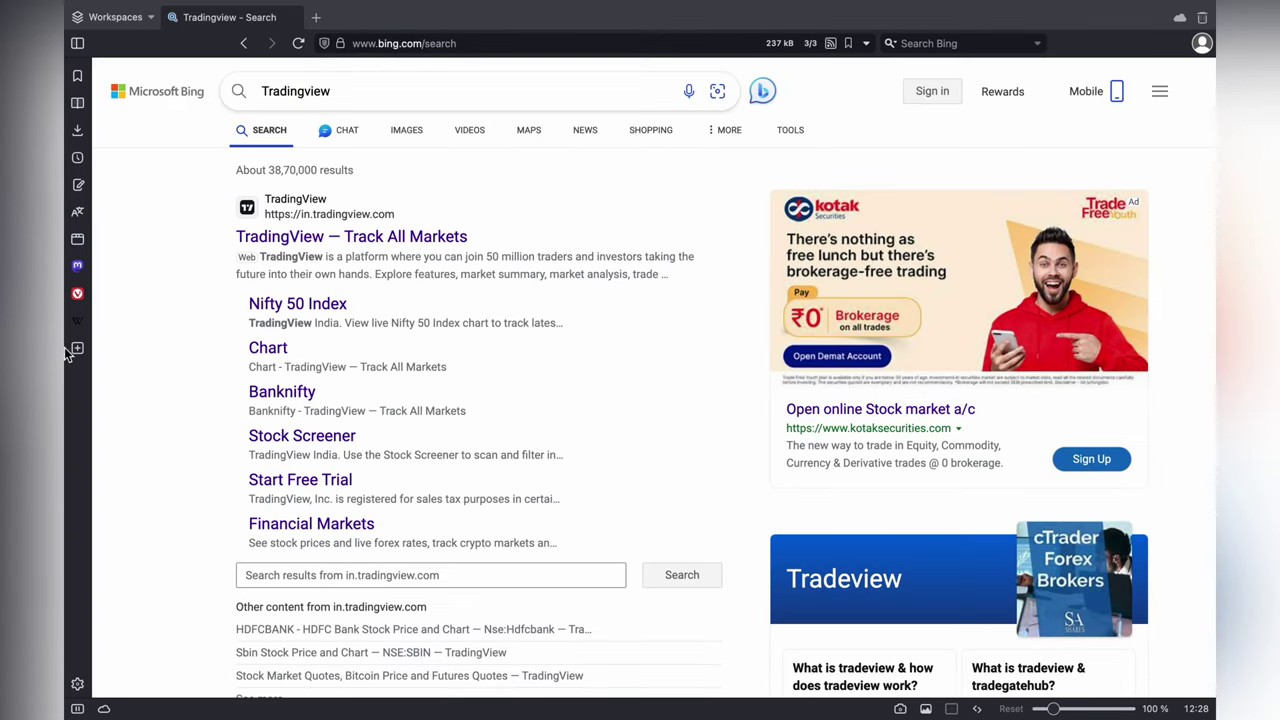
pyautogui.click(326, 244)
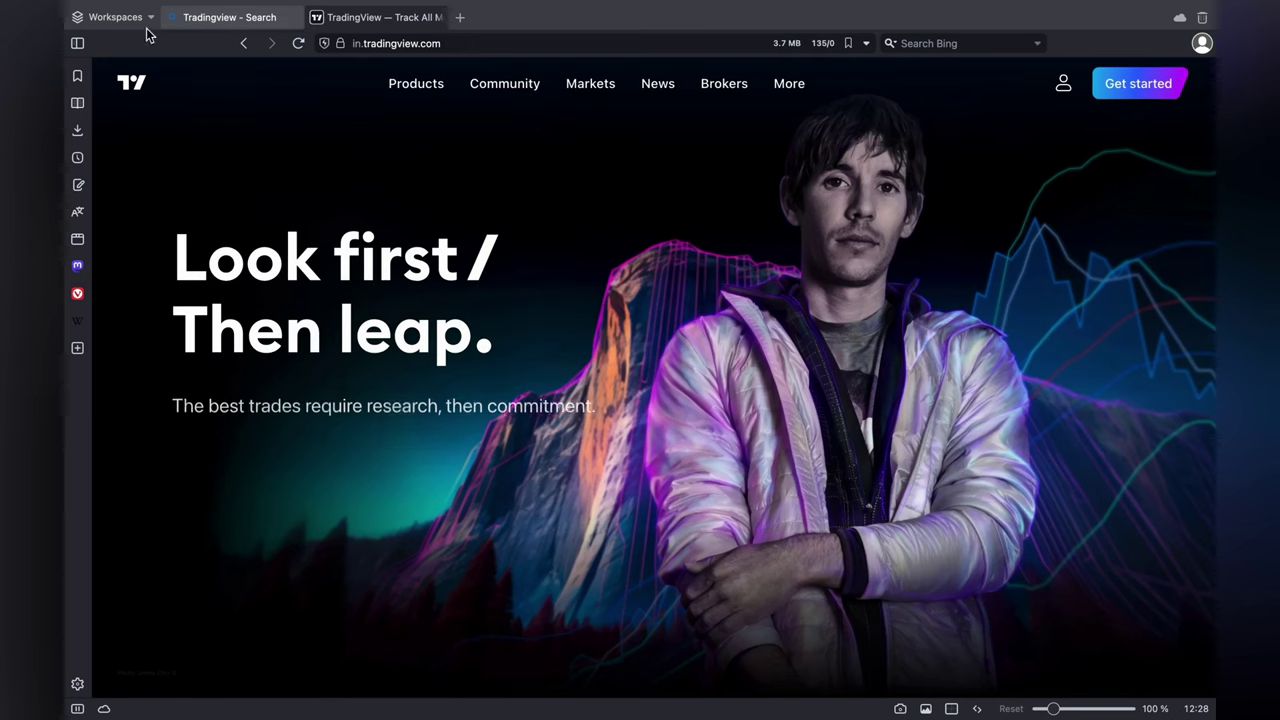
pyautogui.click(172, 18)
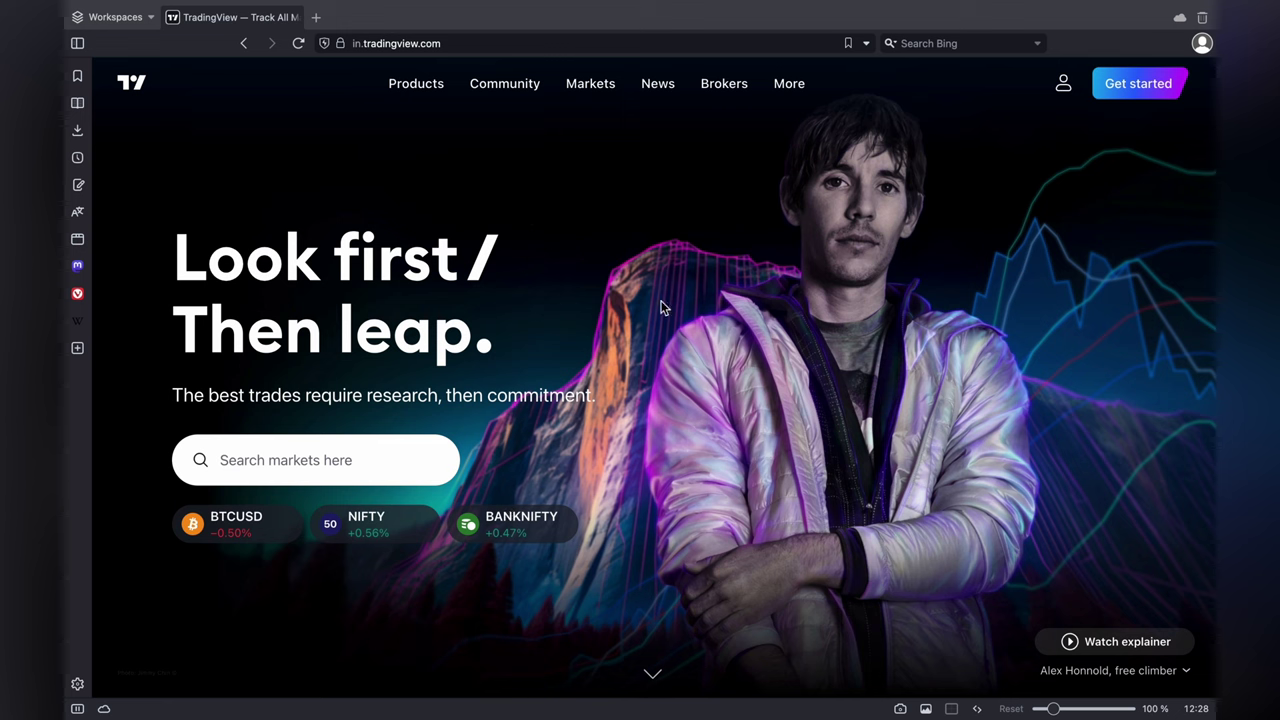
# Find EURUSD in TradingView's symbol search and launch its chart
pyautogui.click(272, 465)
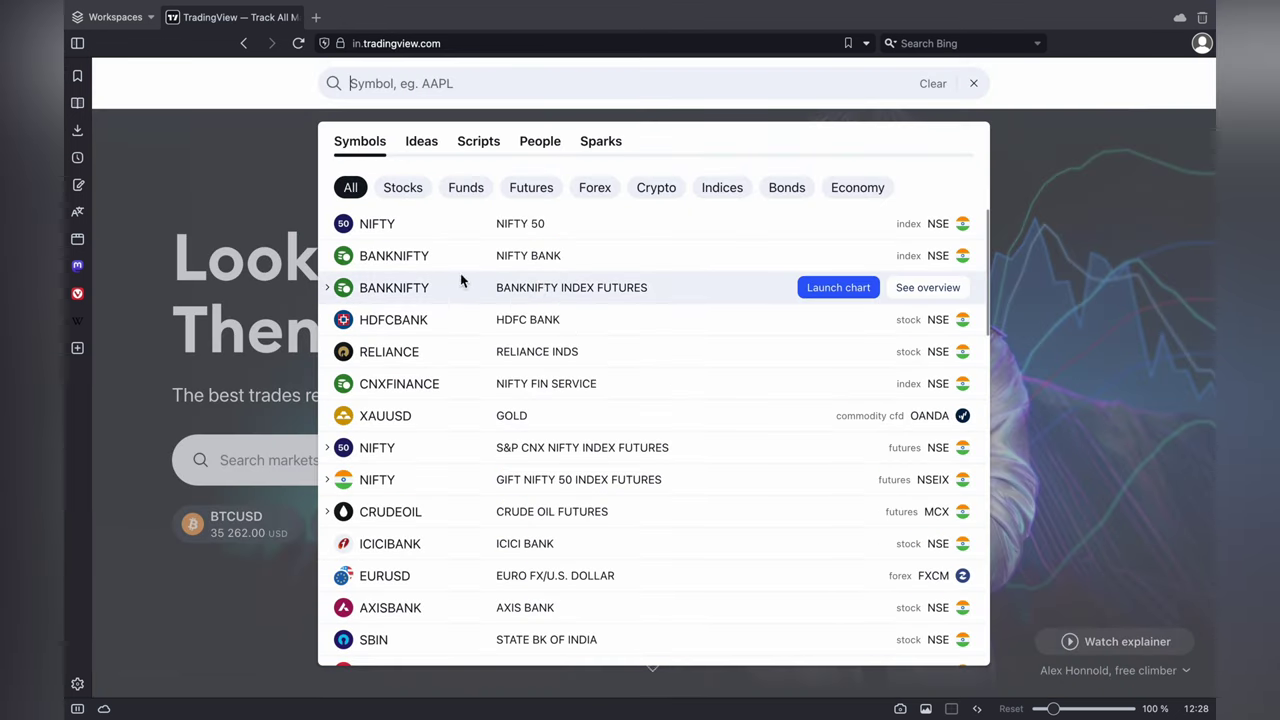
pyautogui.scroll(-3, 473, 454)
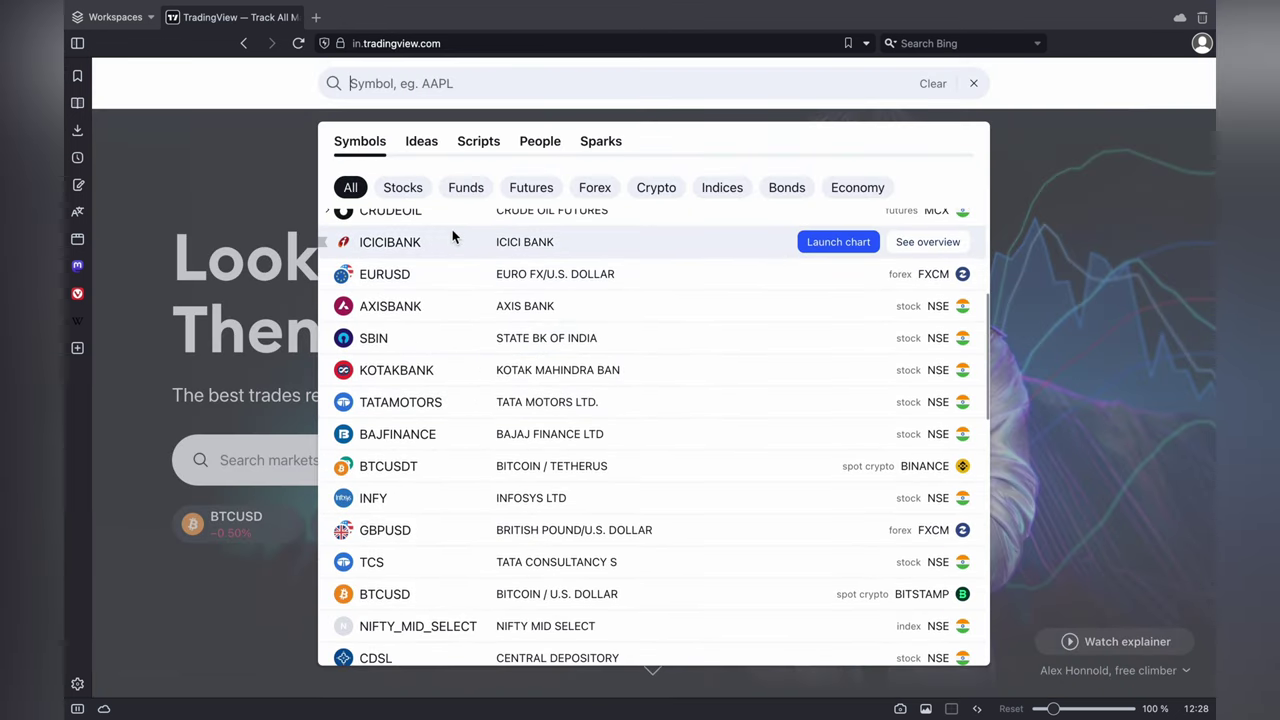
pyautogui.click(829, 273)
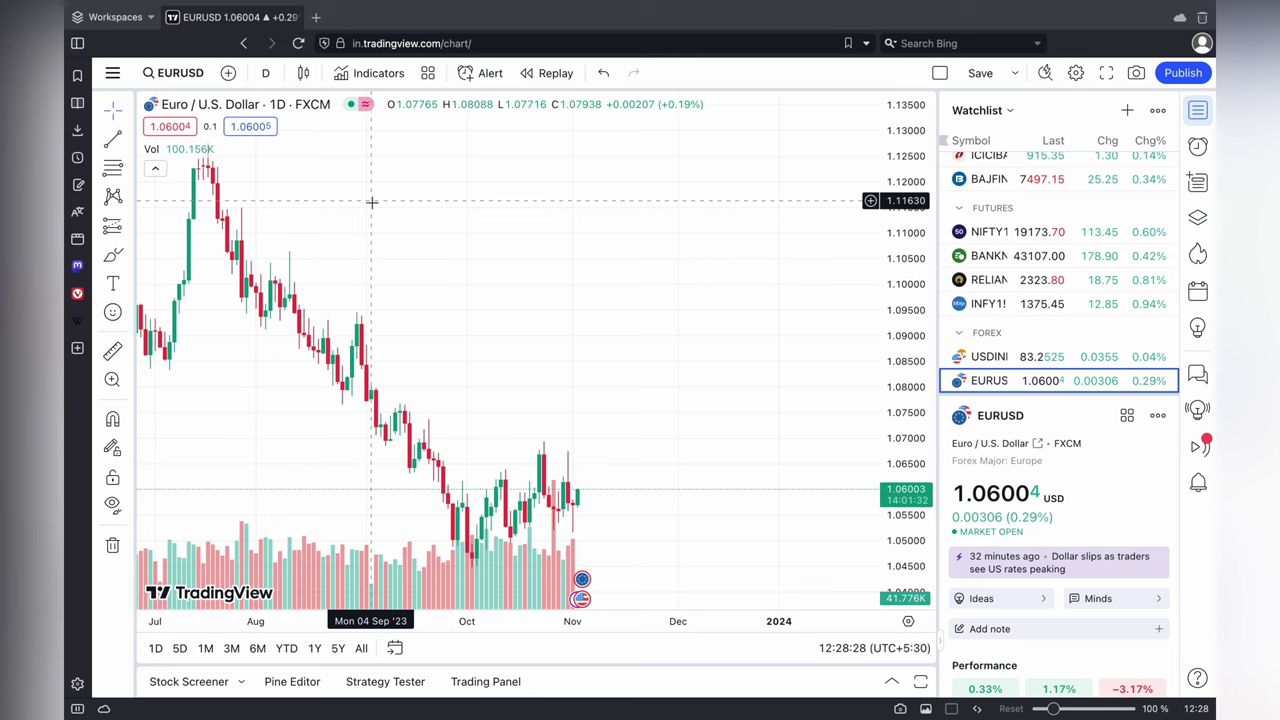
# In a new tab, search 'tradingview' and reach the TradingView site, closing the results tab
pyautogui.click(315, 17)
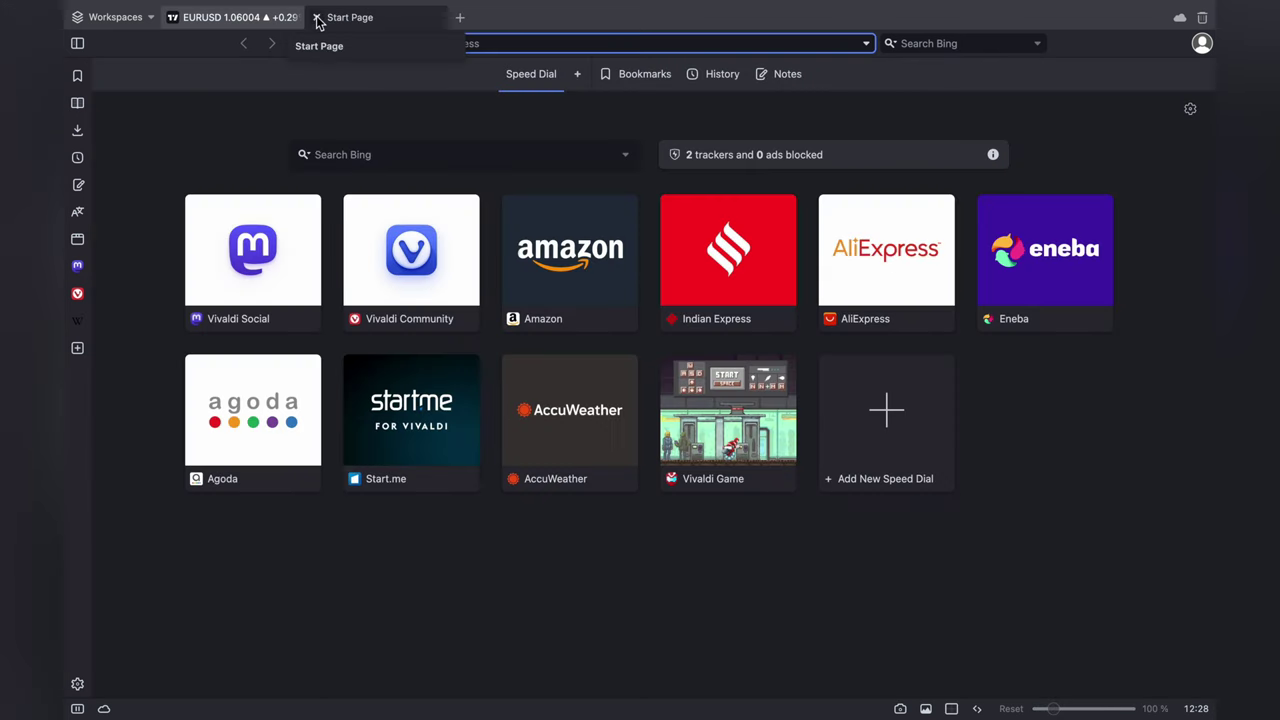
pyautogui.write('tradin')
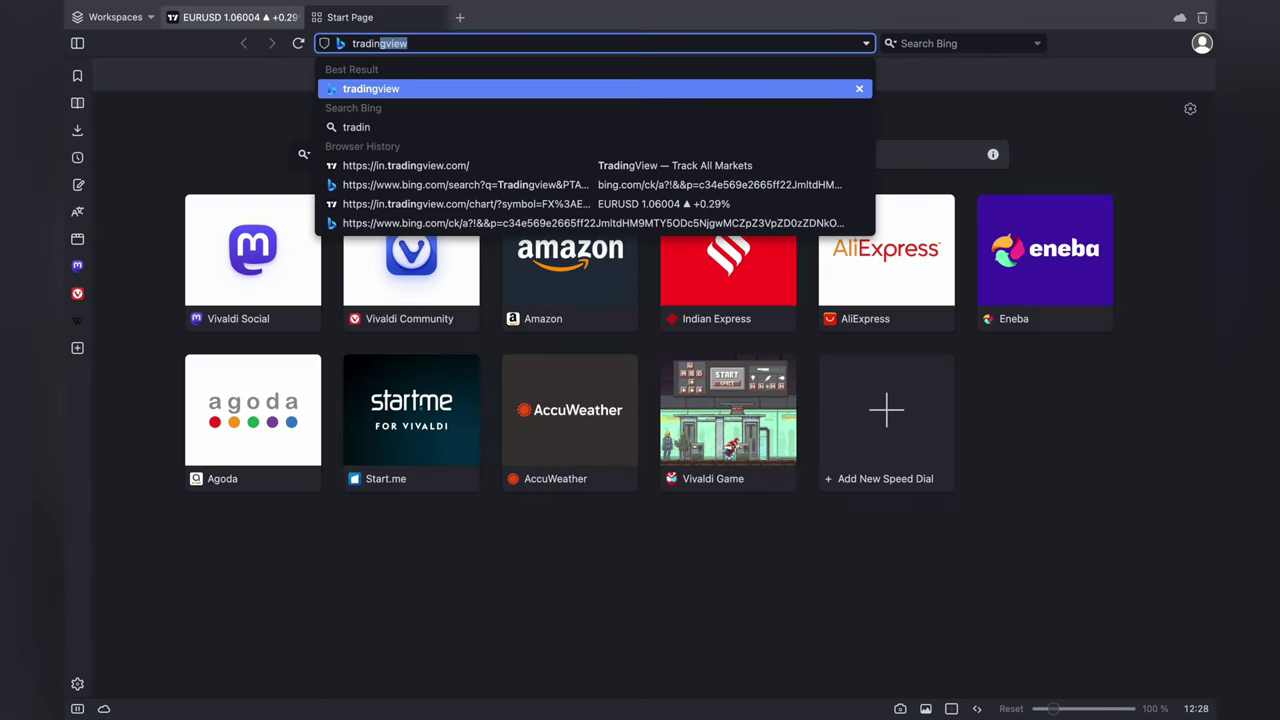
pyautogui.click(395, 90)
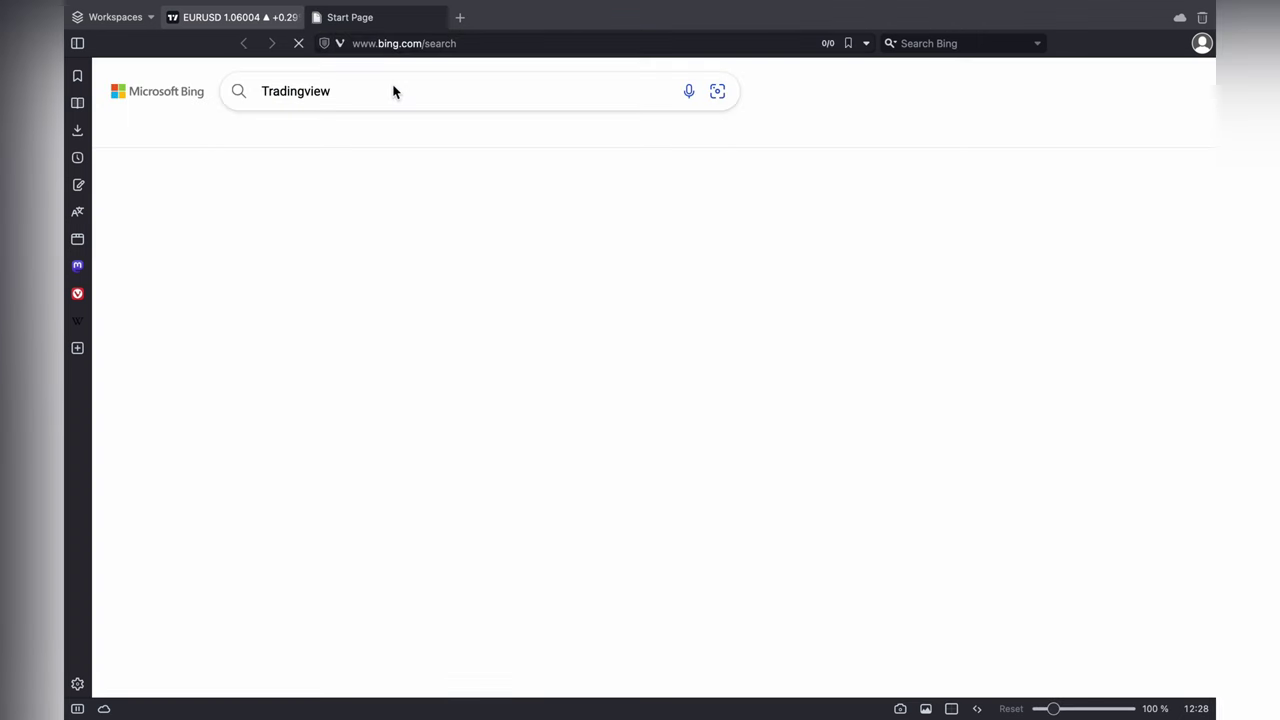
pyautogui.click(322, 232)
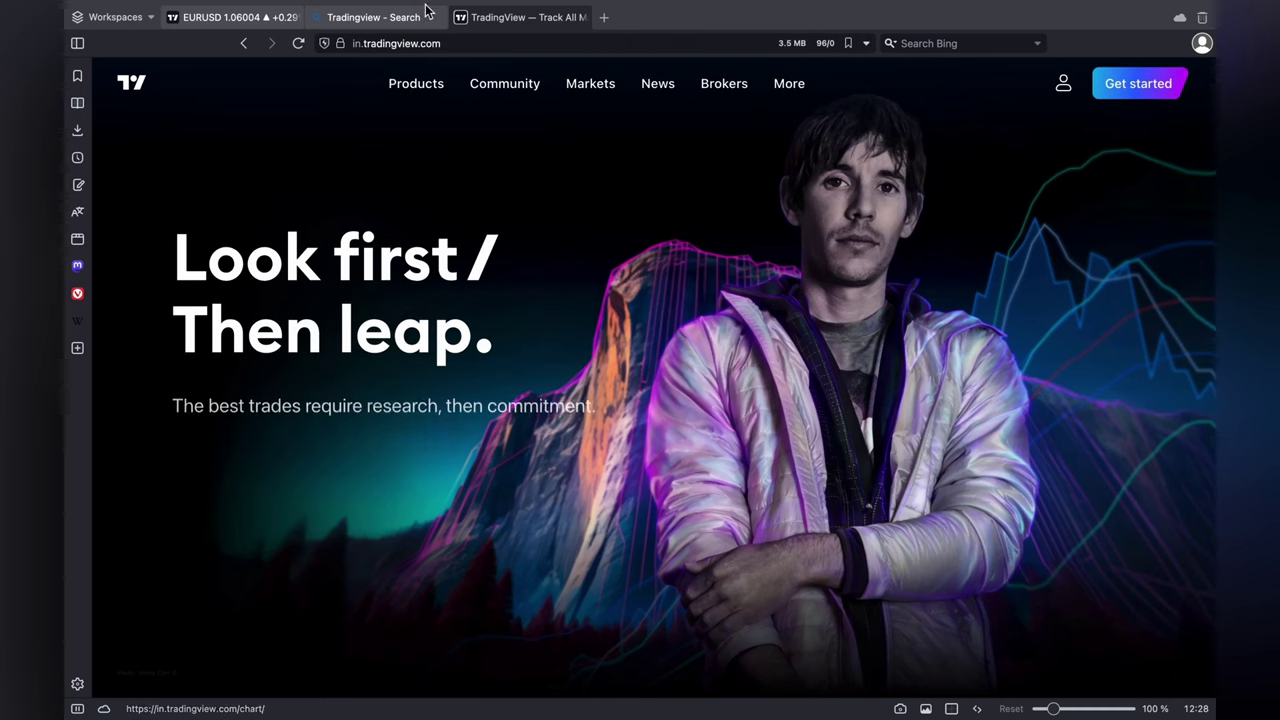
pyautogui.middleClick(325, 17)
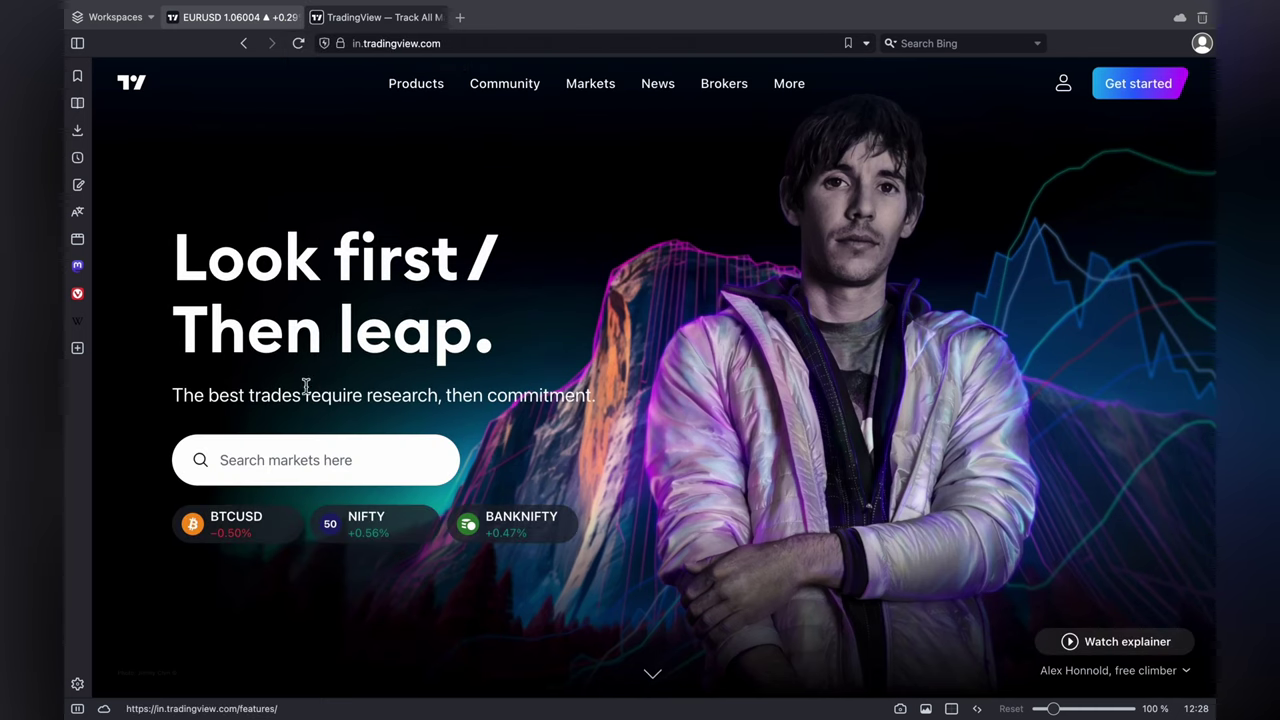
# Launch the EURUSD chart from the symbol search and duplicate its tab
pyautogui.click(306, 470)
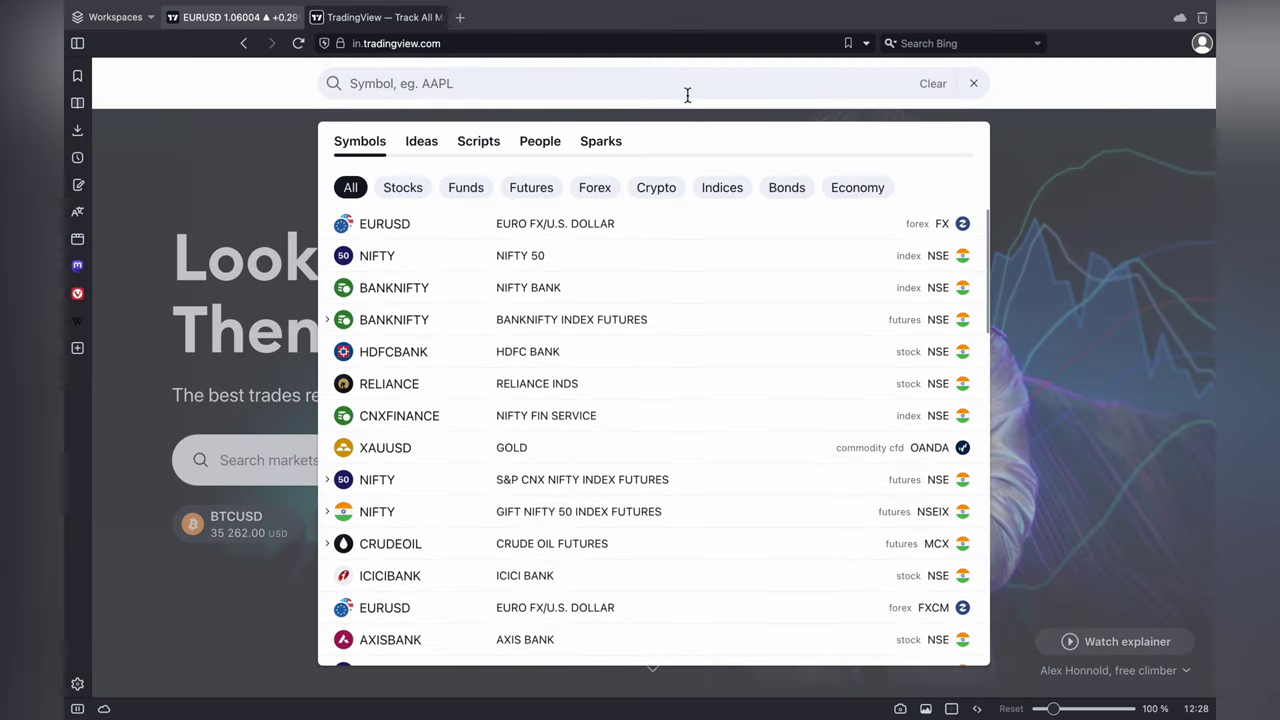
pyautogui.click(832, 225)
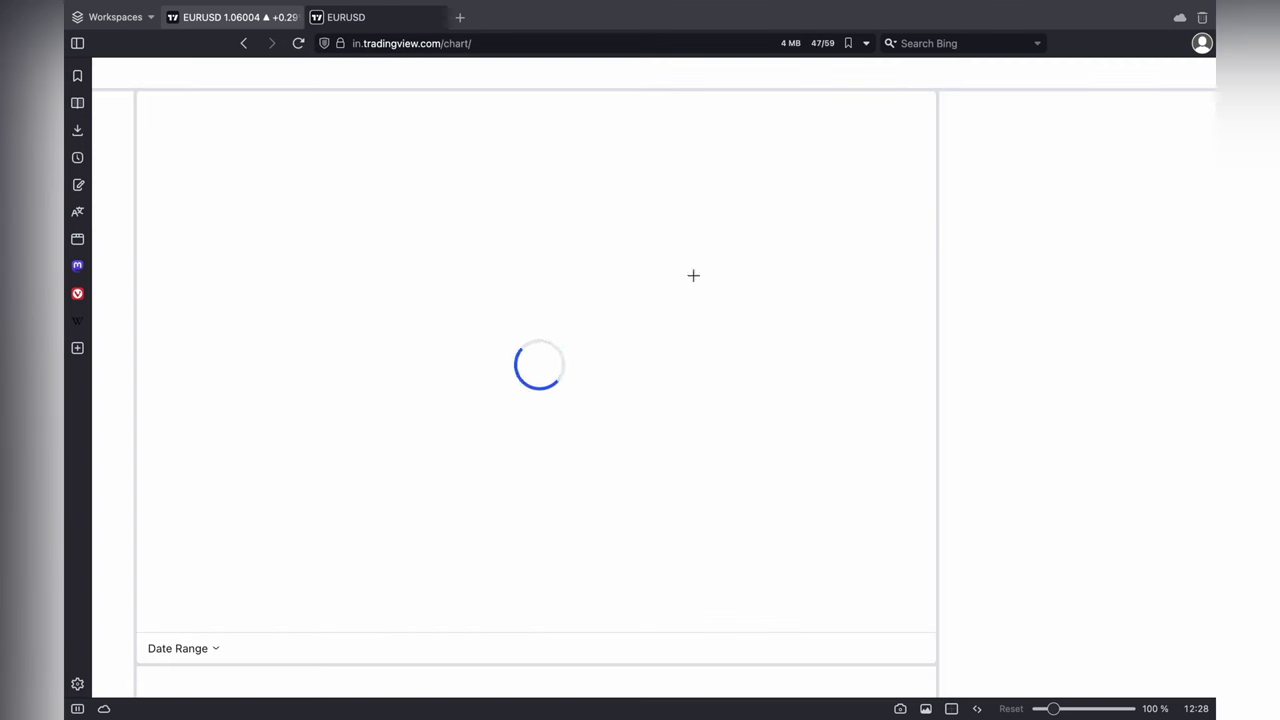
pyautogui.rightClick(274, 17)
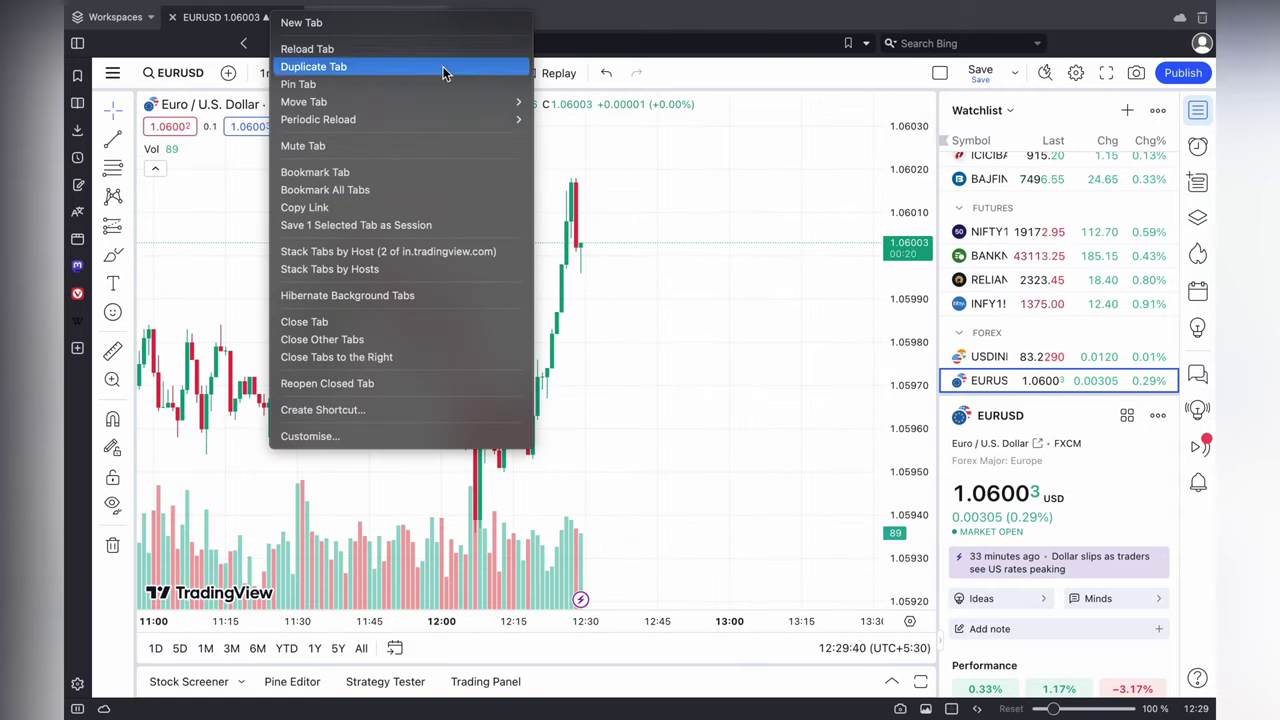
pyautogui.click(443, 66)
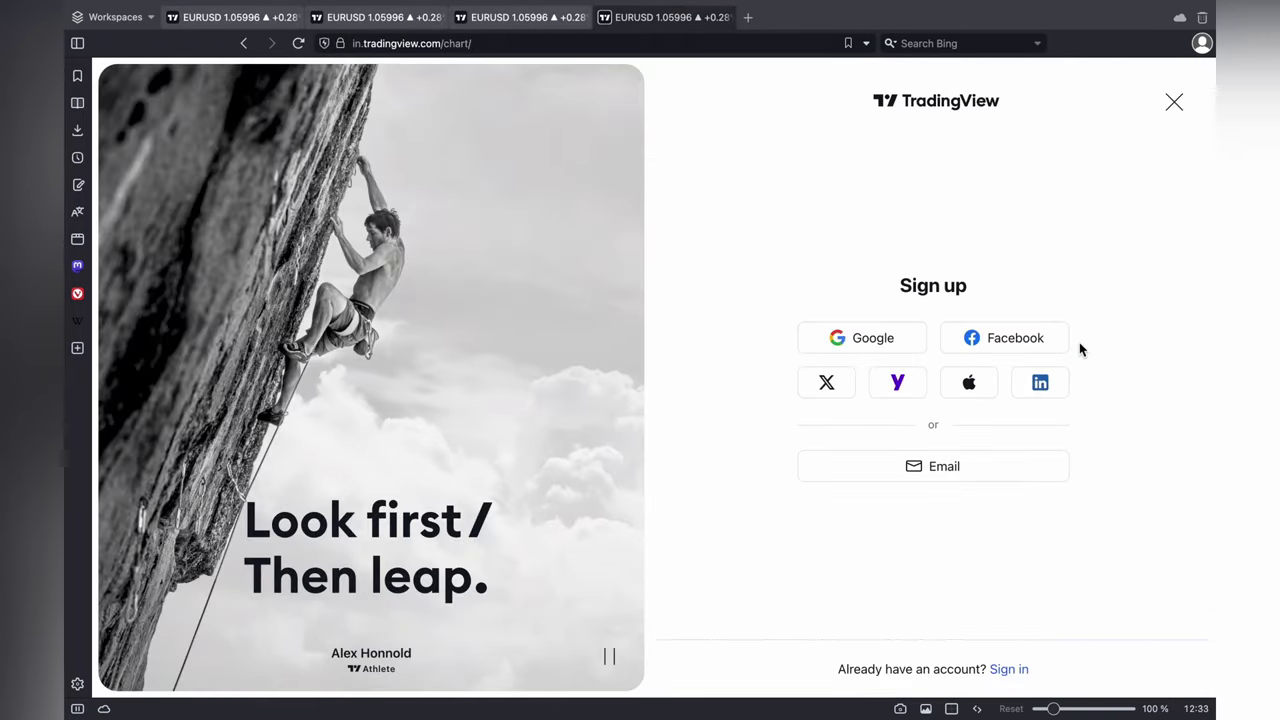
# Choose email sign-up and paste in the account e-mail and password
pyautogui.click(913, 468)
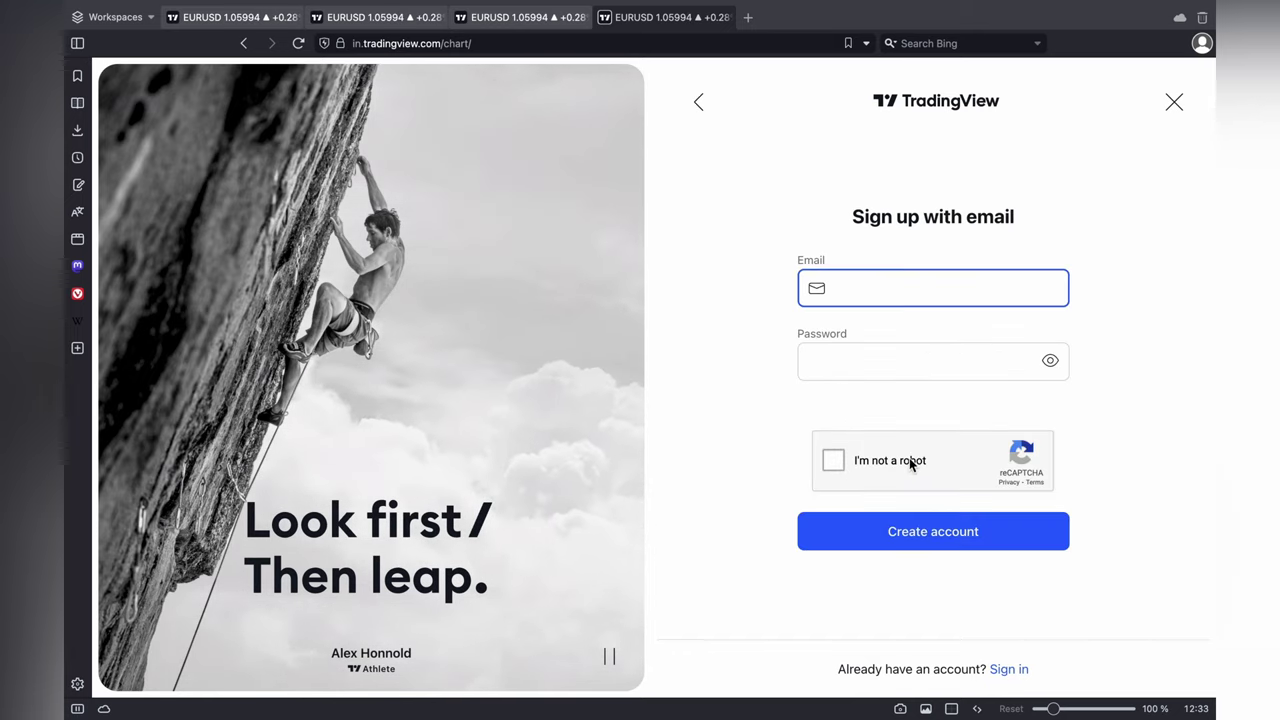
pyautogui.press('super+v')
pyautogui.click(863, 359)
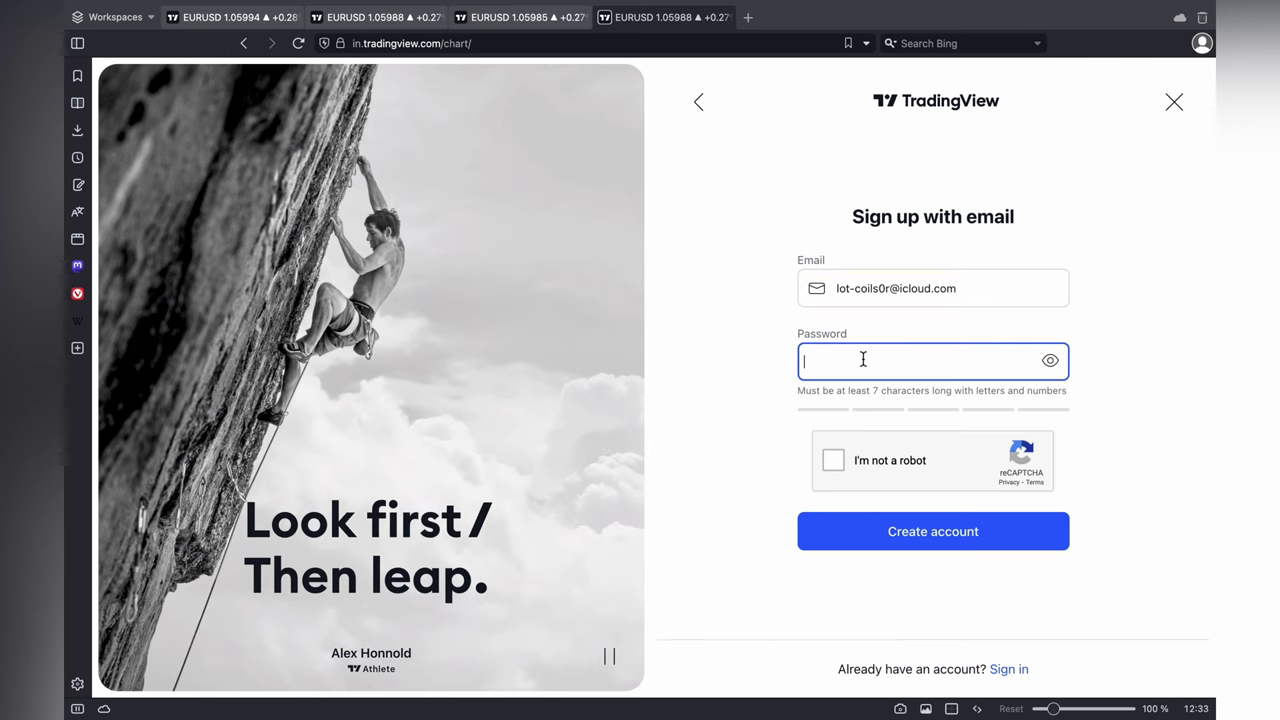
pyautogui.press('super+v')
# Pass the traffic-light image check, create the account, and decline saving the password
pyautogui.click(835, 462)
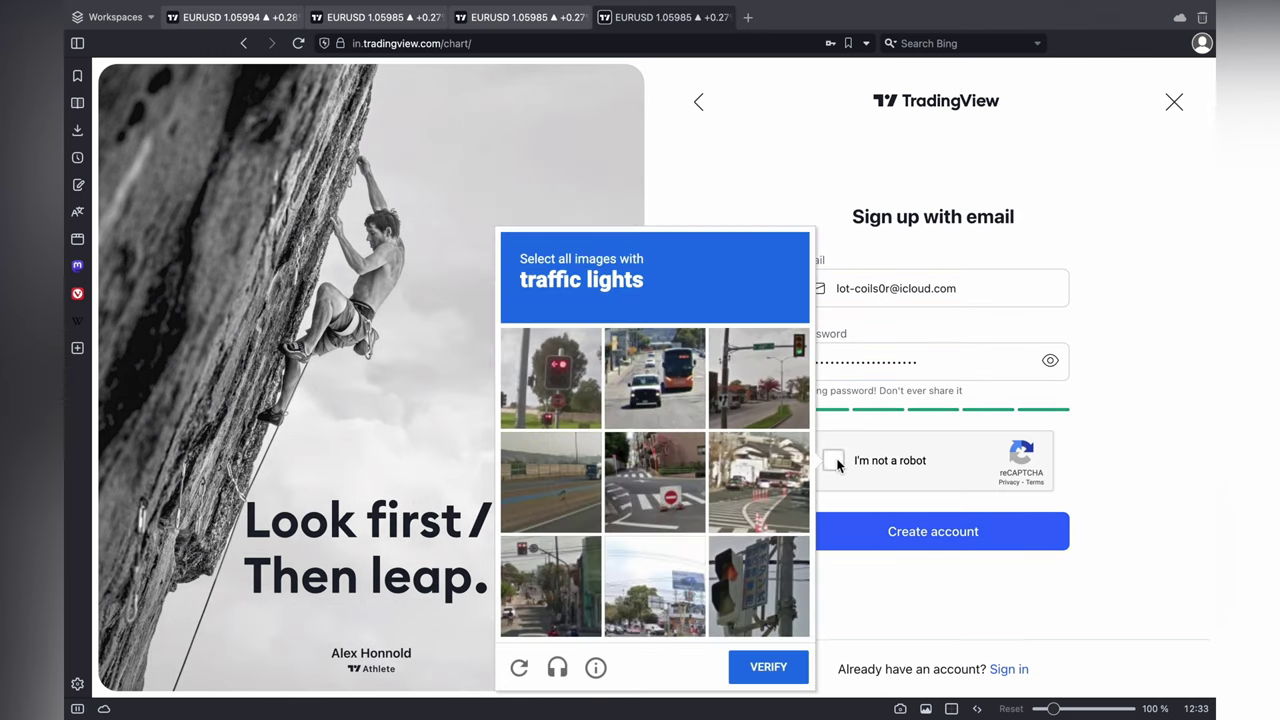
pyautogui.click(784, 364)
pyautogui.click(758, 578)
pyautogui.click(533, 588)
pyautogui.click(768, 667)
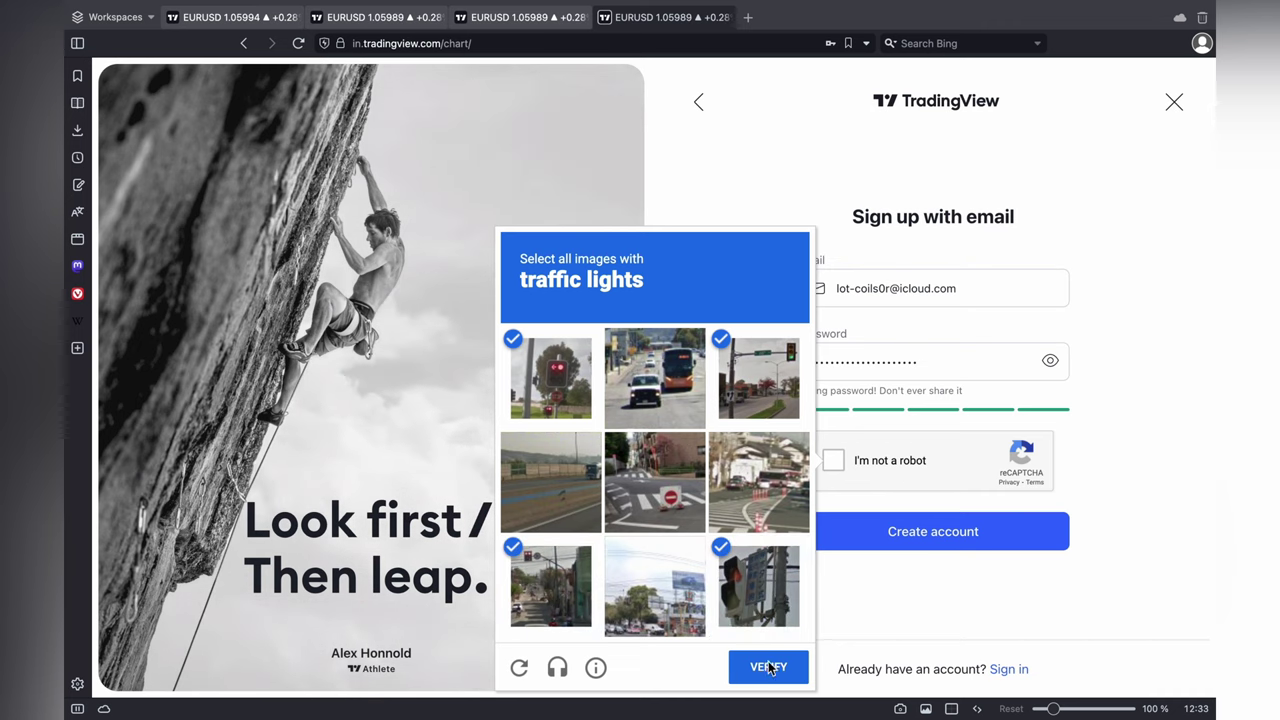
pyautogui.click(987, 528)
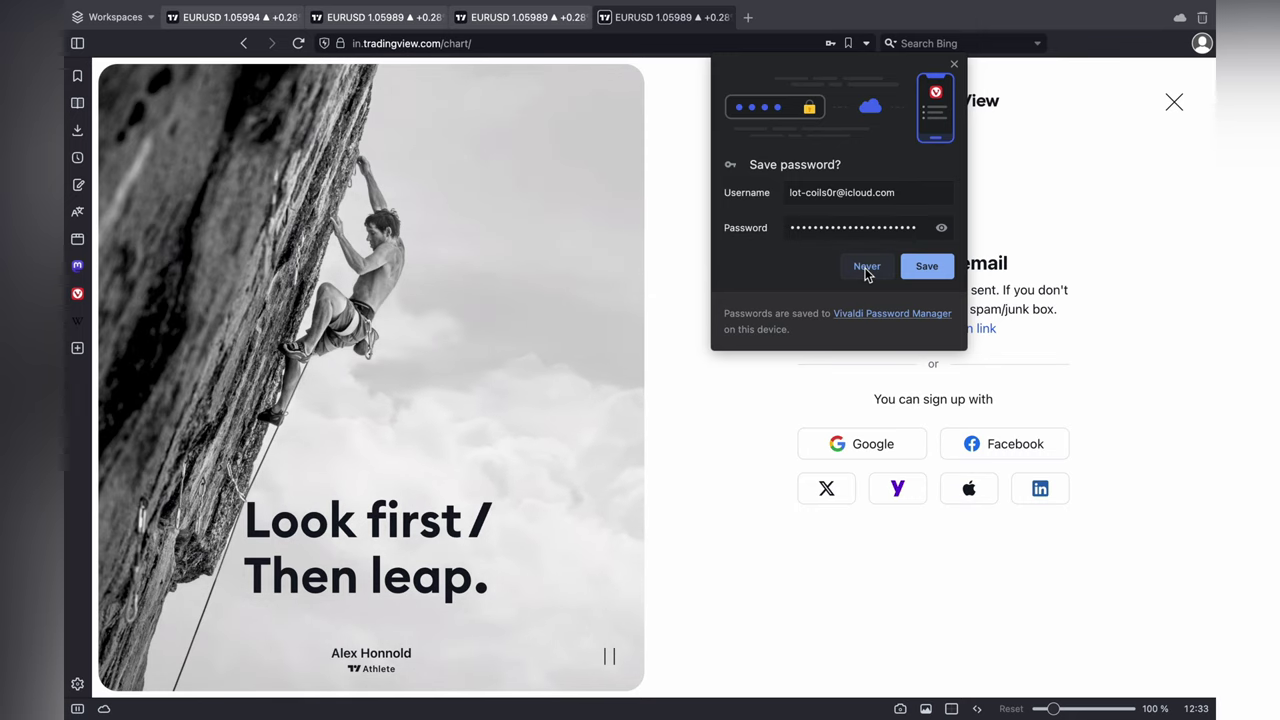
pyautogui.click(866, 268)
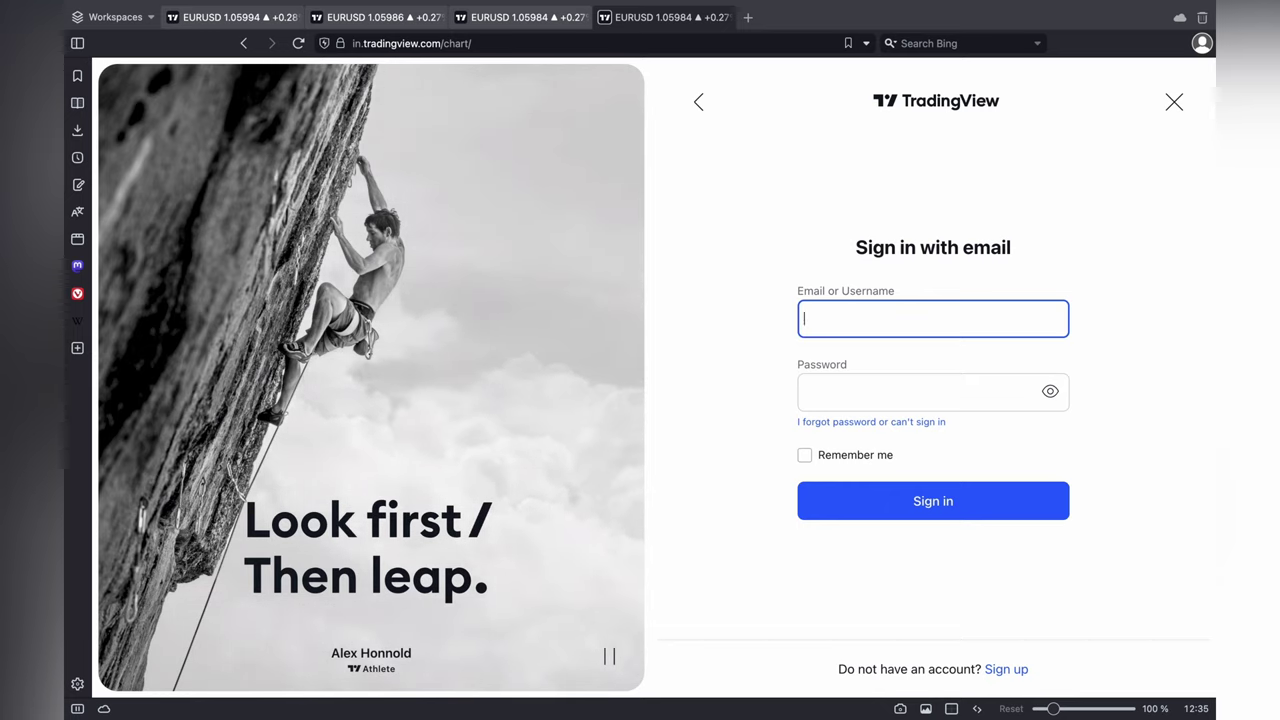
# Sign in with Remember me ticked, remove the Accum/Dist pane, and switch to the 1-minute tab
pyautogui.hotkey('ctrl', 'v')
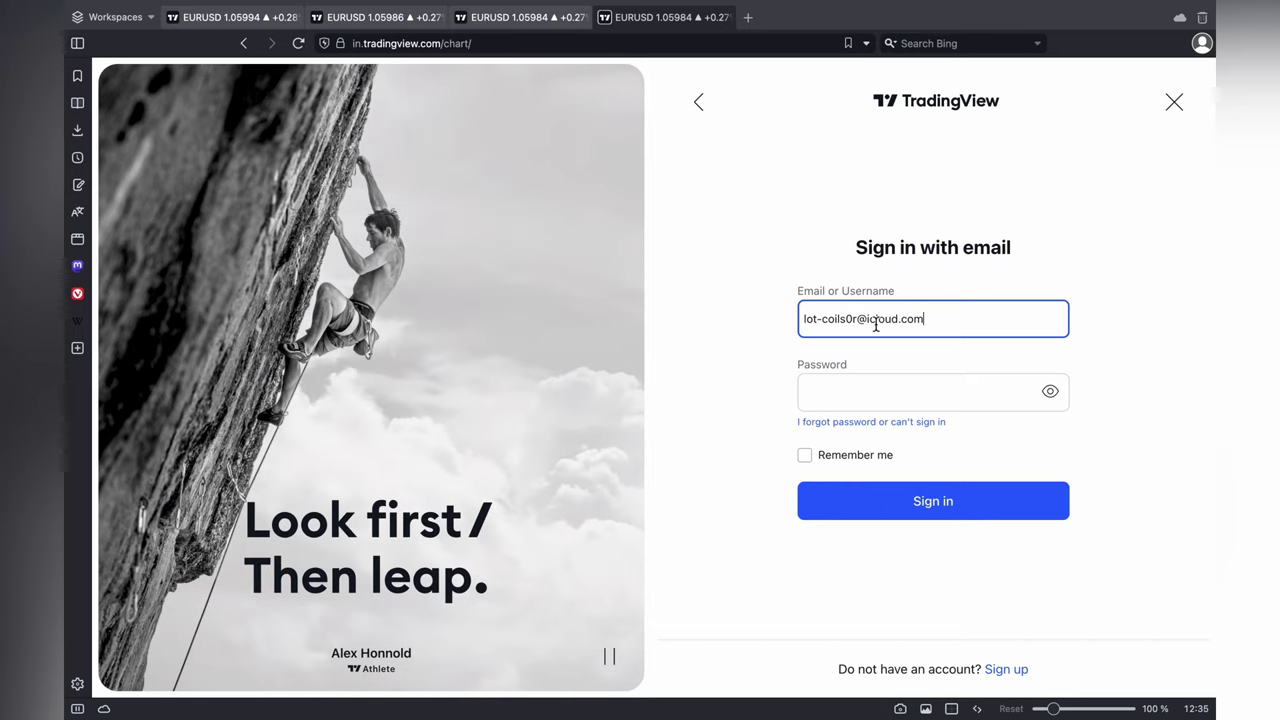
pyautogui.click(876, 390)
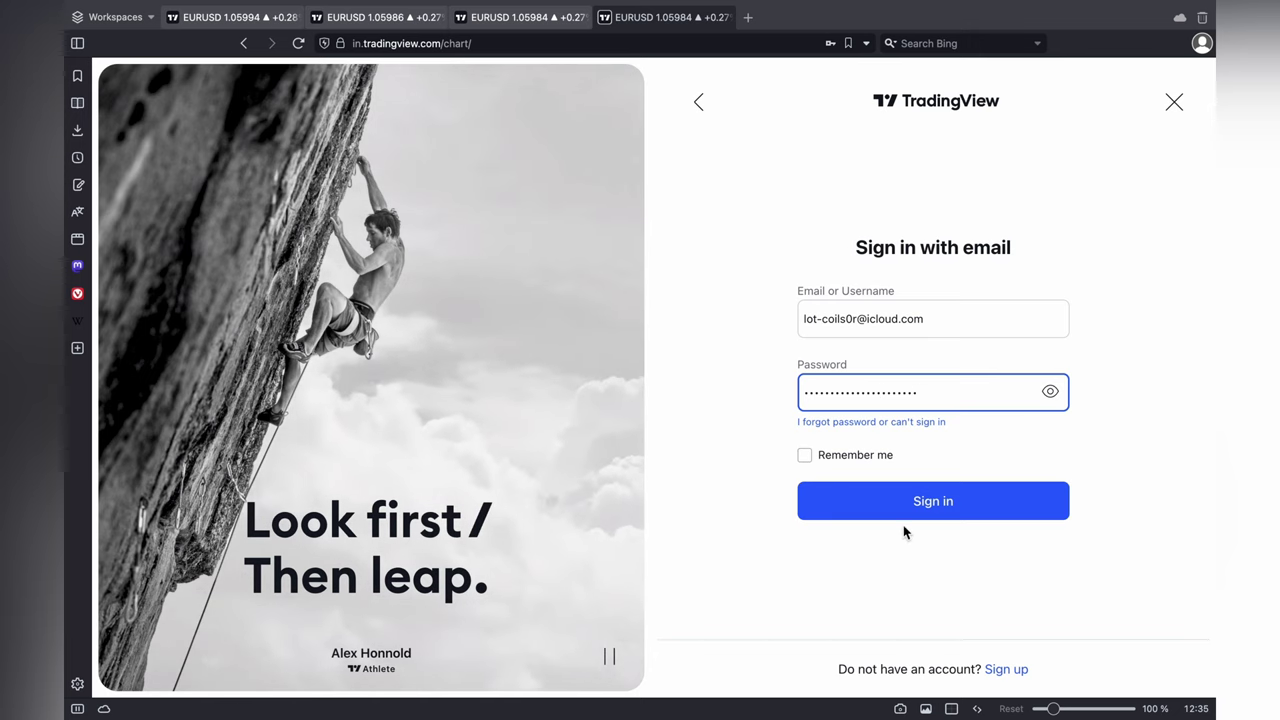
pyautogui.click(804, 455)
pyautogui.click(932, 505)
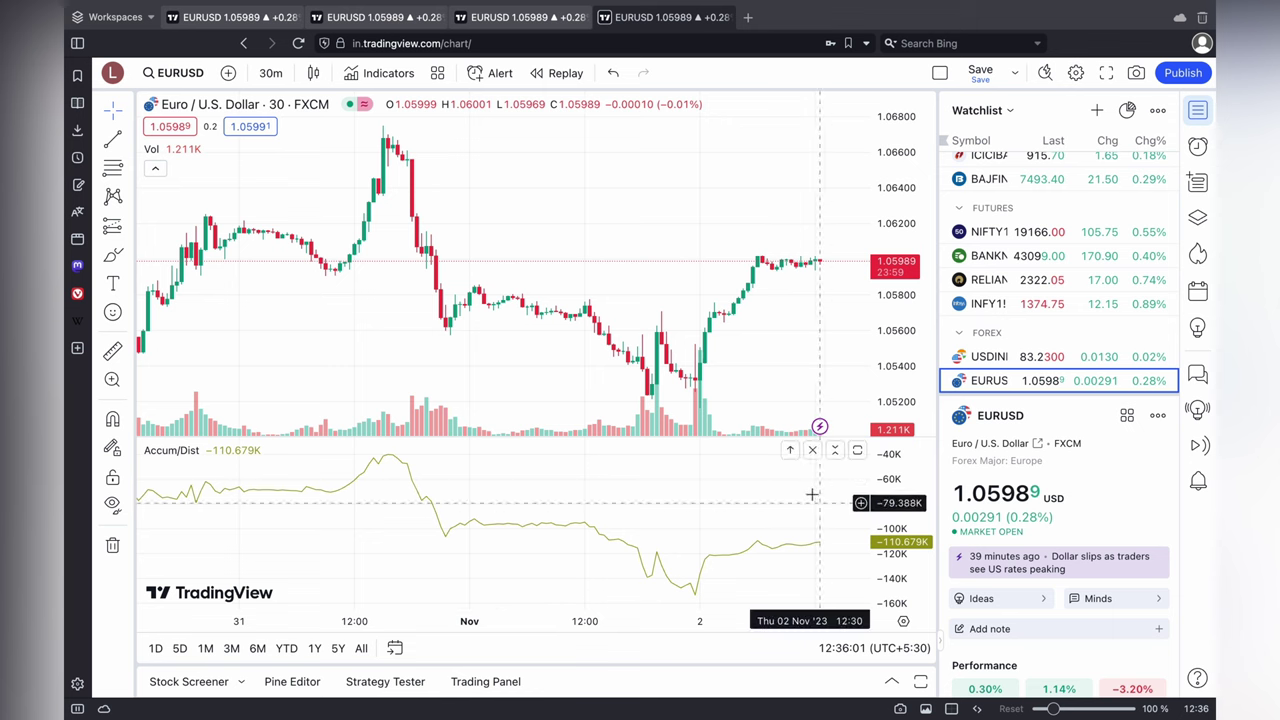
pyautogui.click(814, 450)
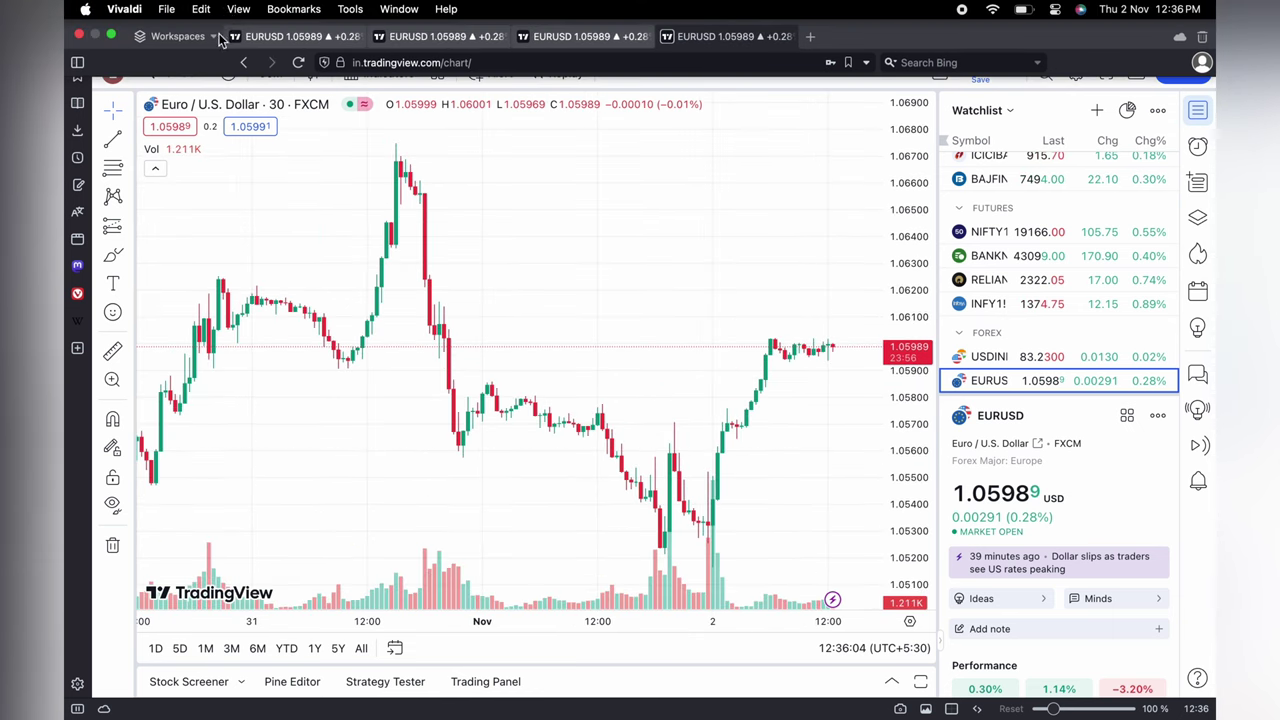
pyautogui.click(232, 17)
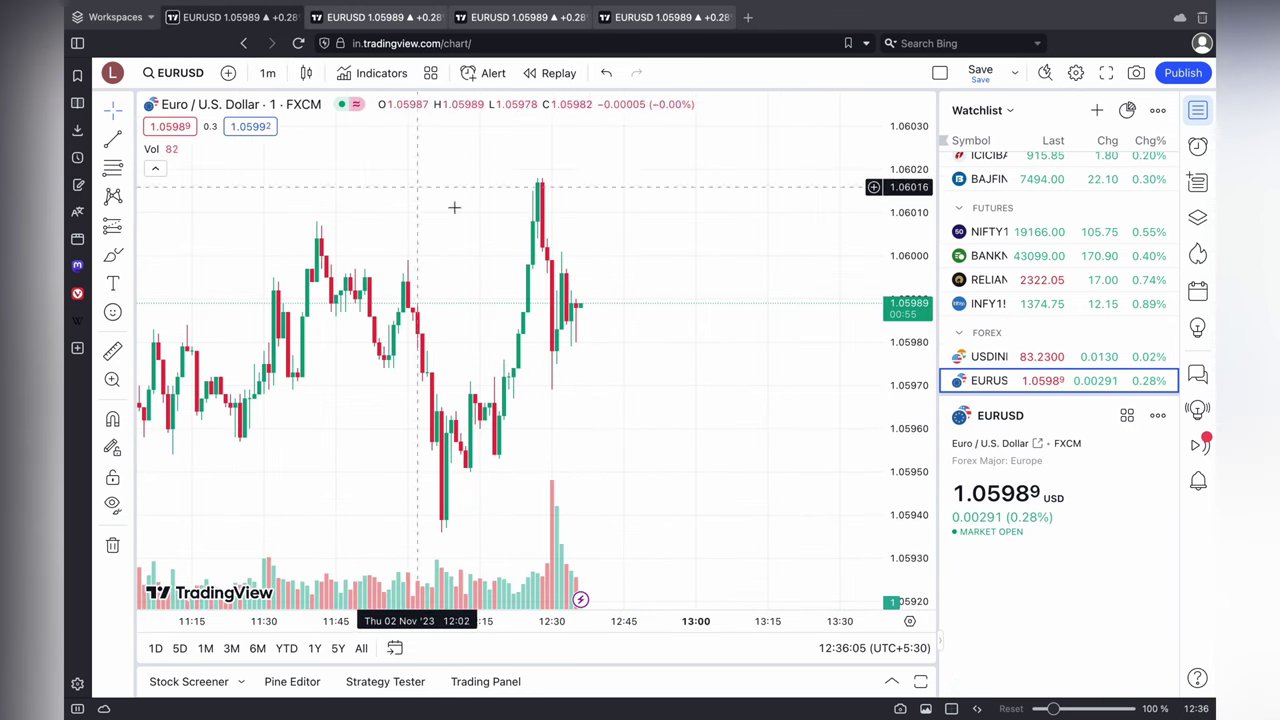
# Add Smart Money Breakouts [ChartPrime] via a 'smart money break' search, then remove the duplicate copy
pyautogui.click(375, 74)
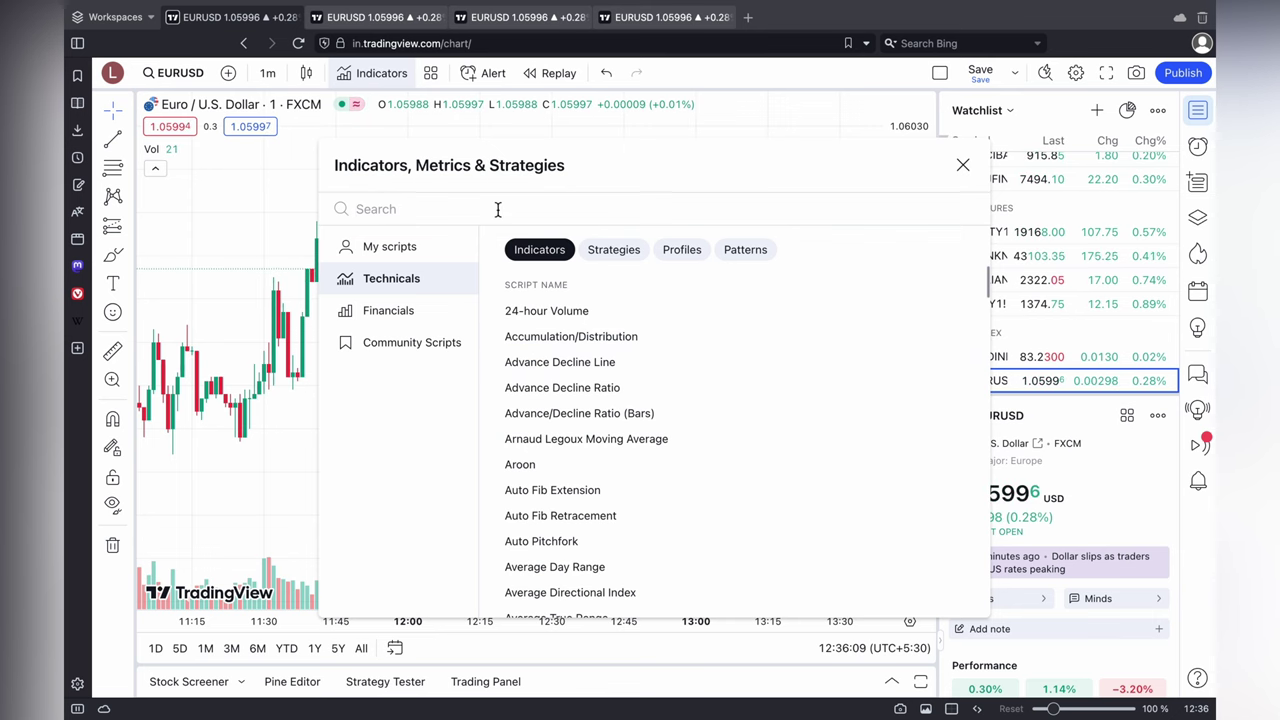
pyautogui.write('smart')
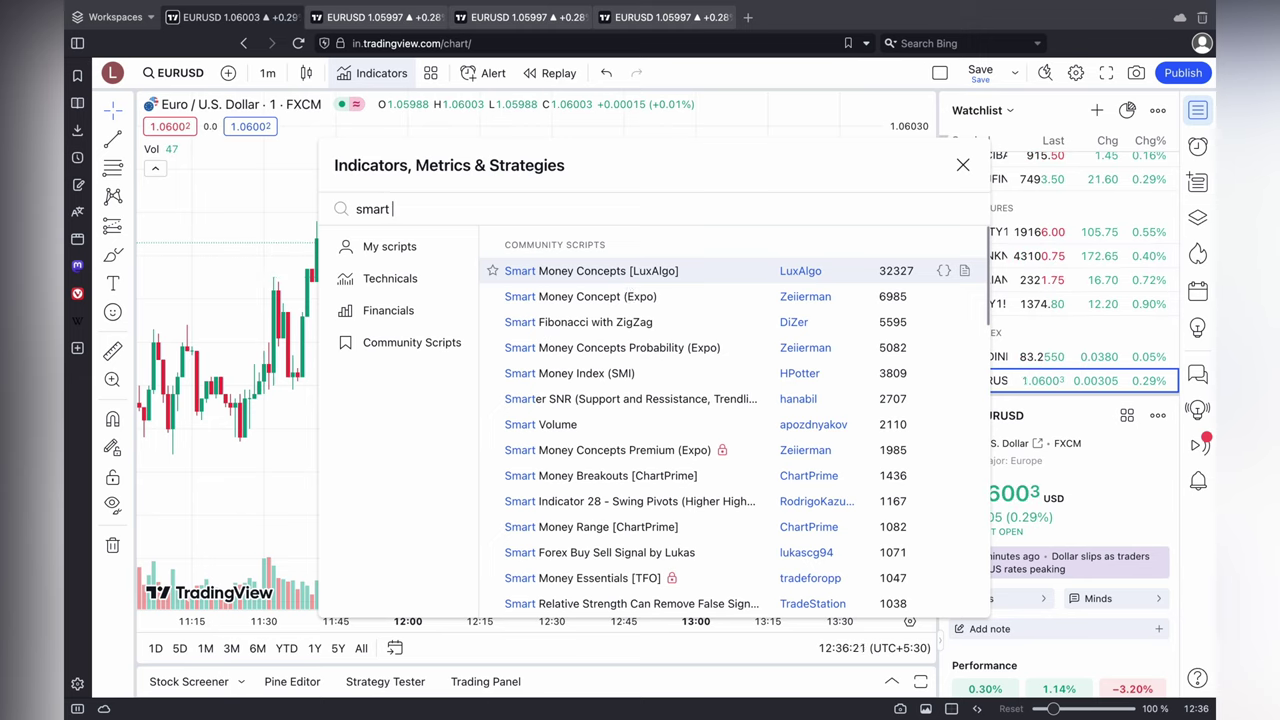
pyautogui.write(' money')
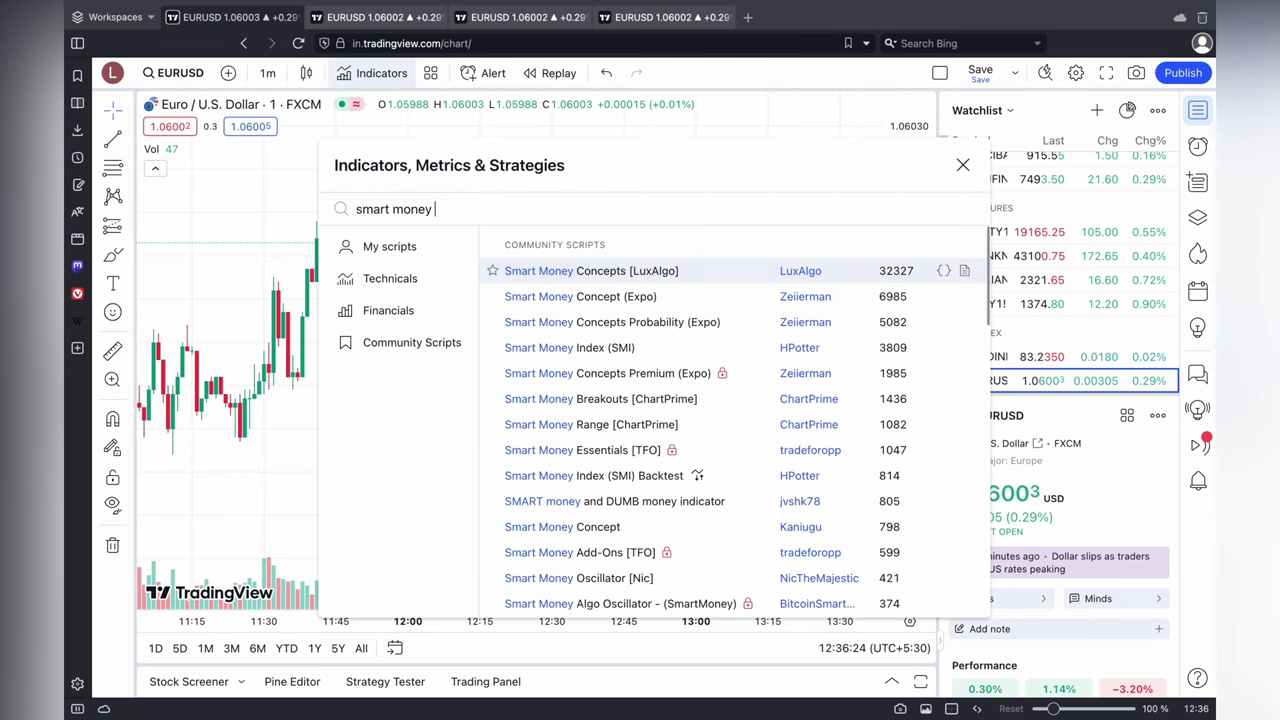
pyautogui.write(' break')
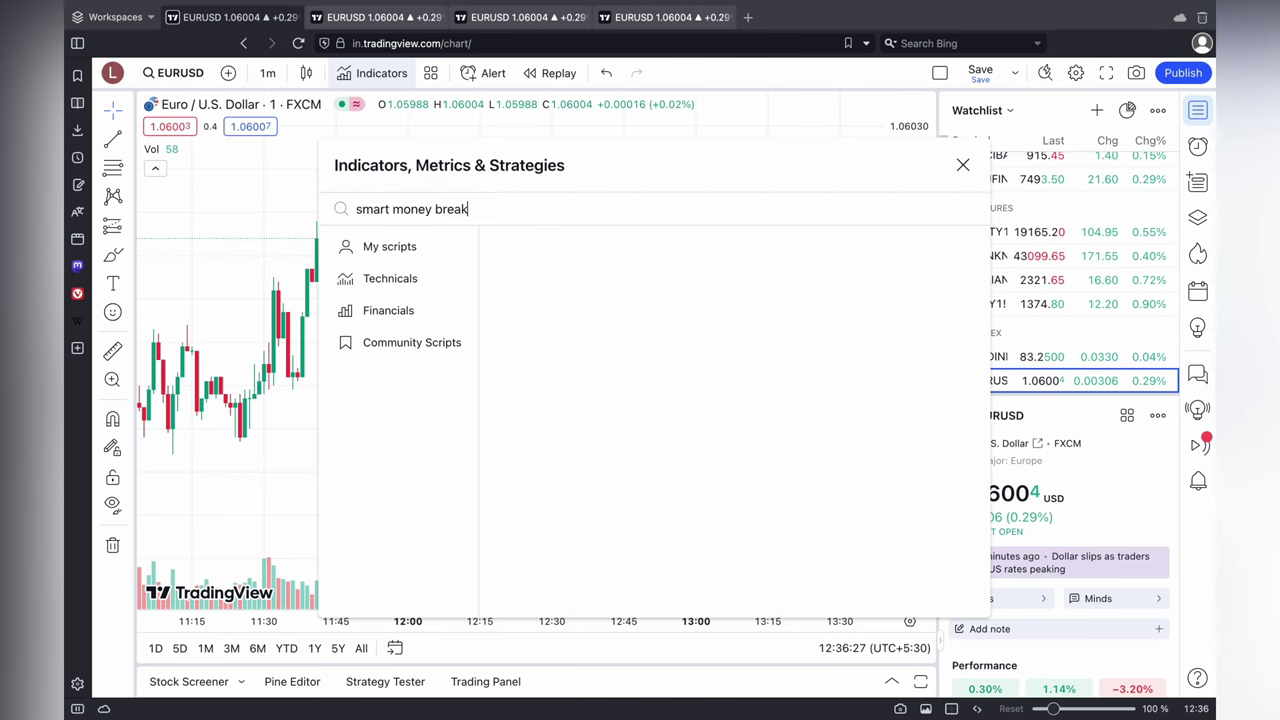
pyautogui.doubleClick(715, 271)
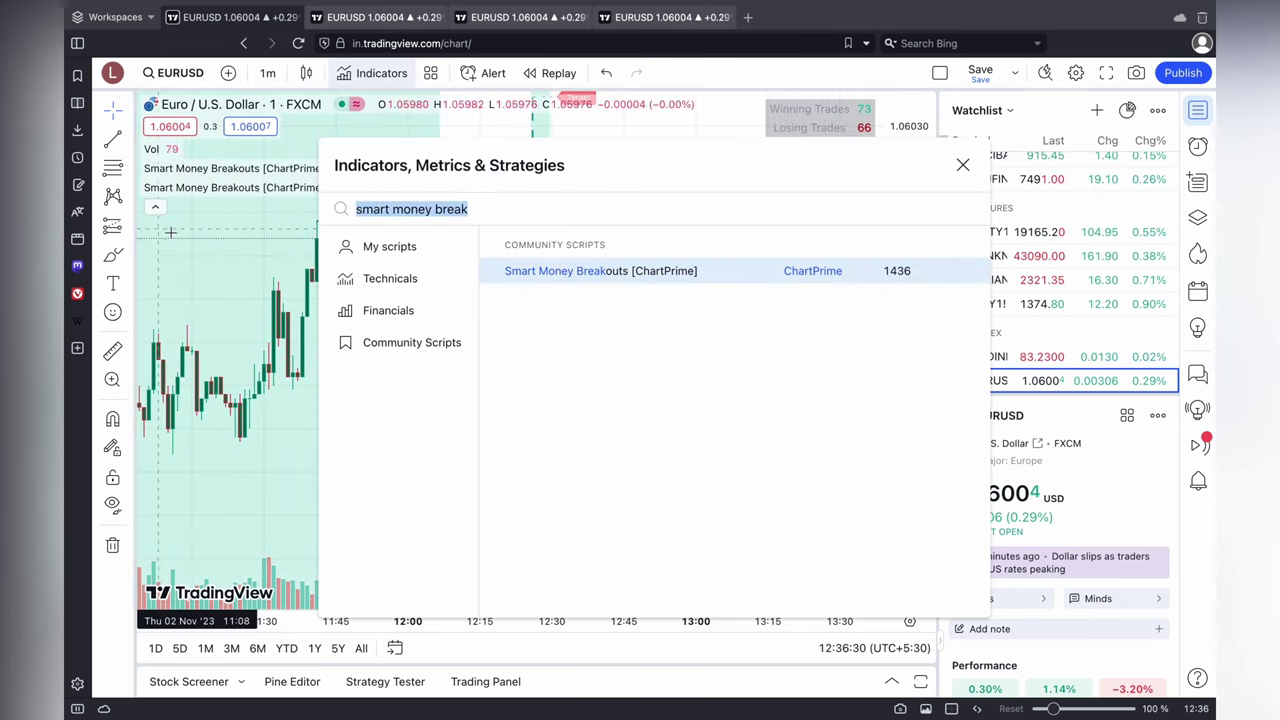
pyautogui.press('Escape')
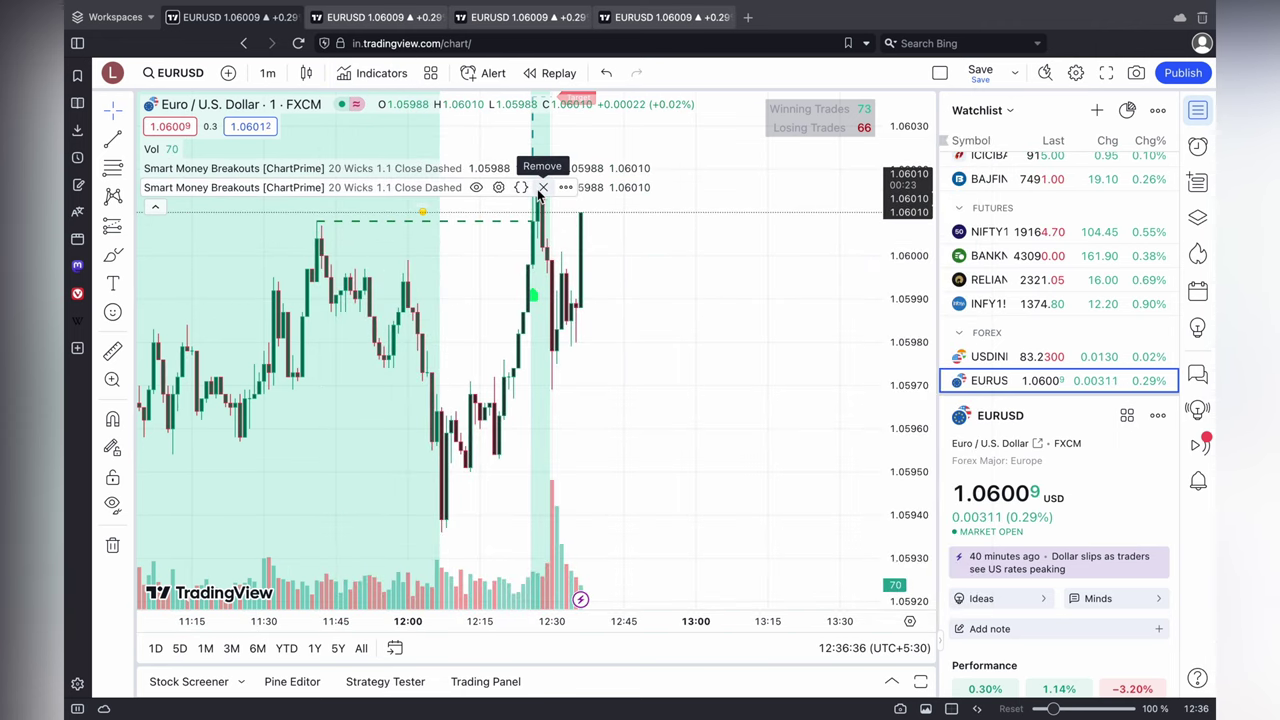
pyautogui.click(541, 189)
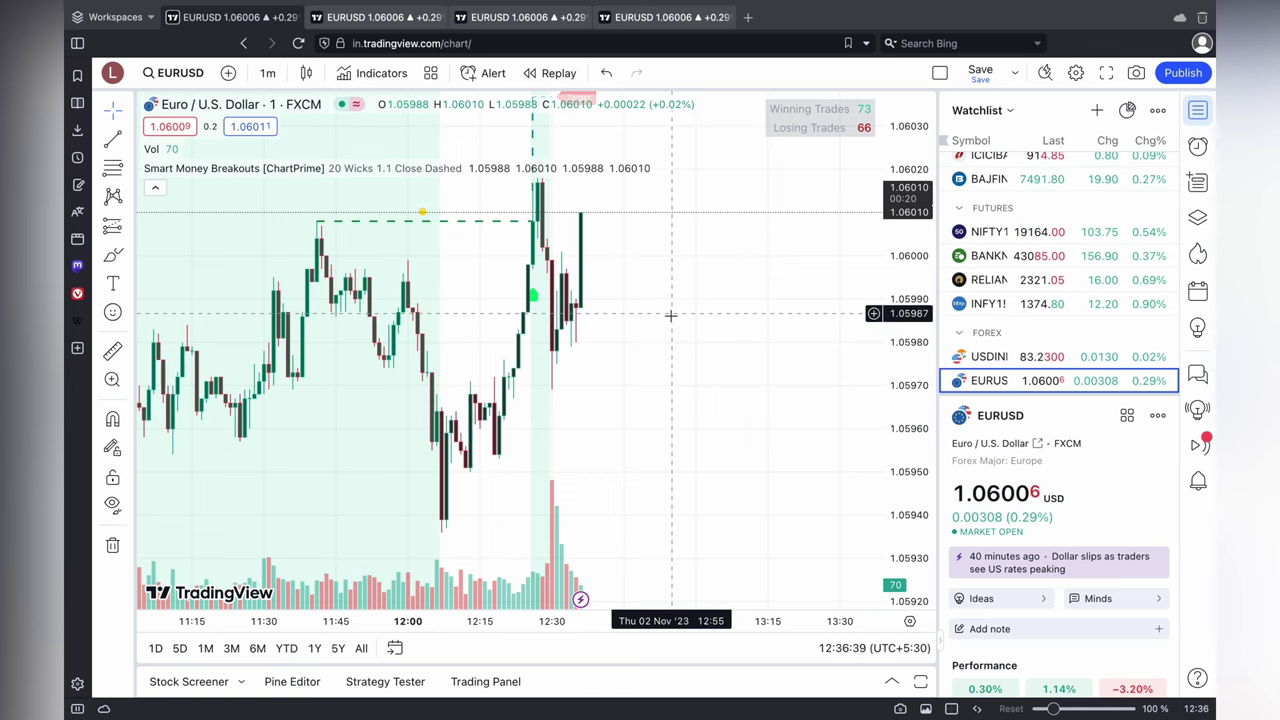
# Add Volume Profile Bar-Magnified Order Blocks [JacobMagleby], dismiss the upgrade offer, and compress the price scale
pyautogui.click(372, 73)
pyautogui.write('v')
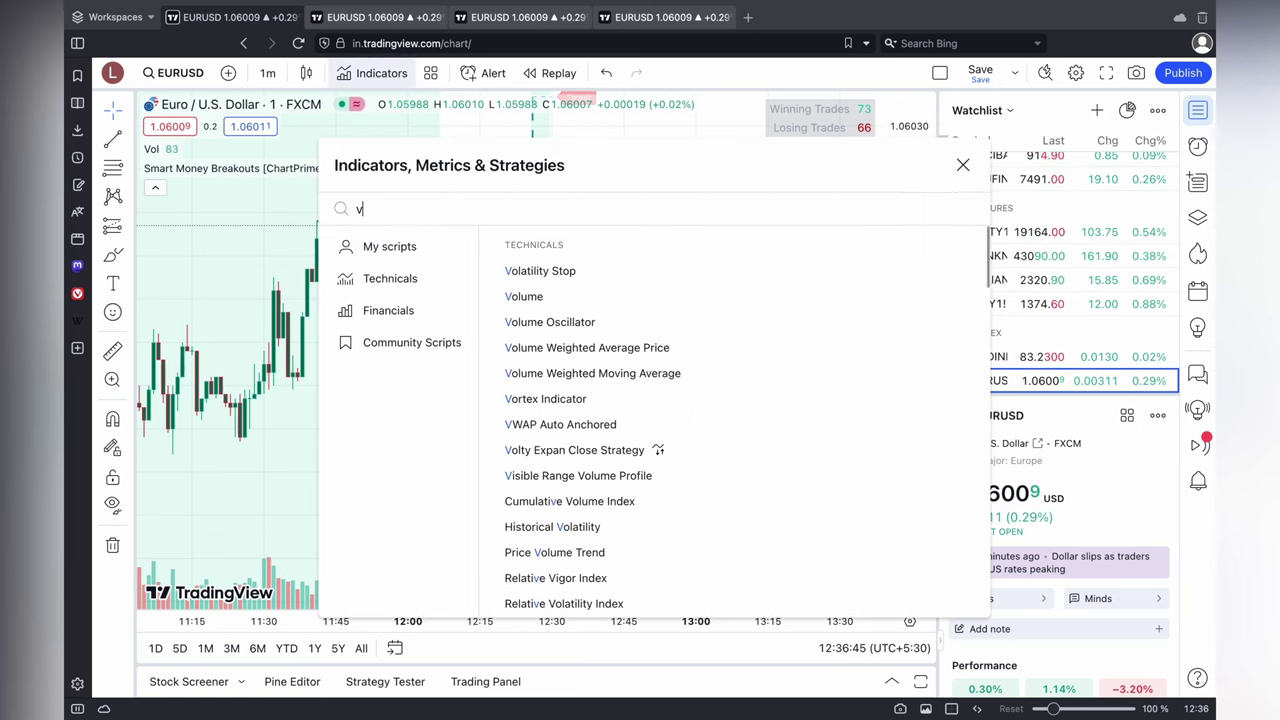
pyautogui.write('olume')
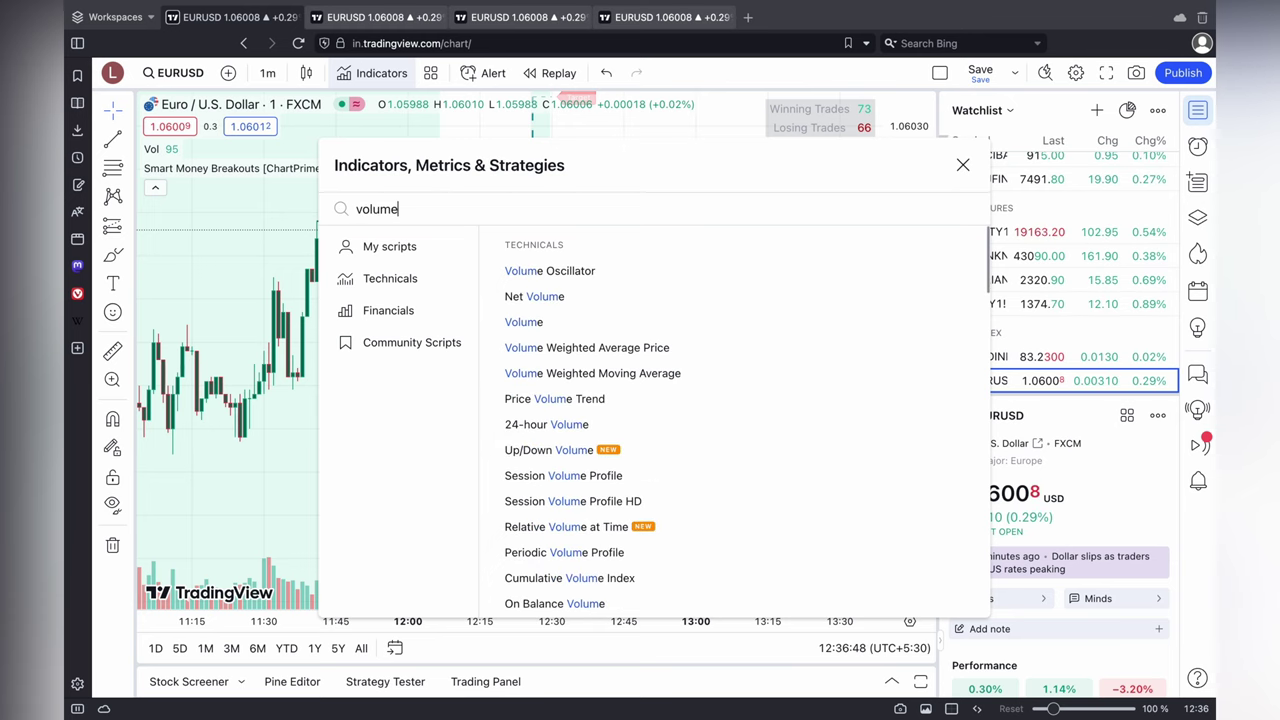
pyautogui.write(' p')
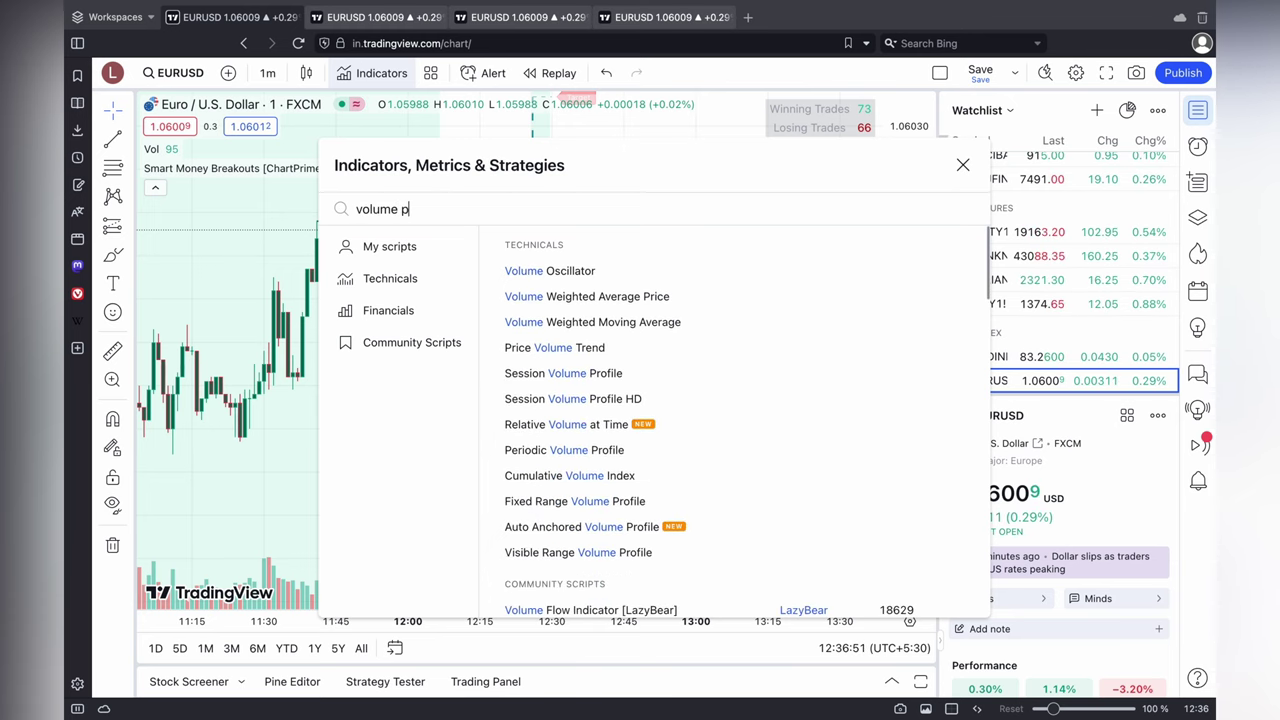
pyautogui.write('rofi')
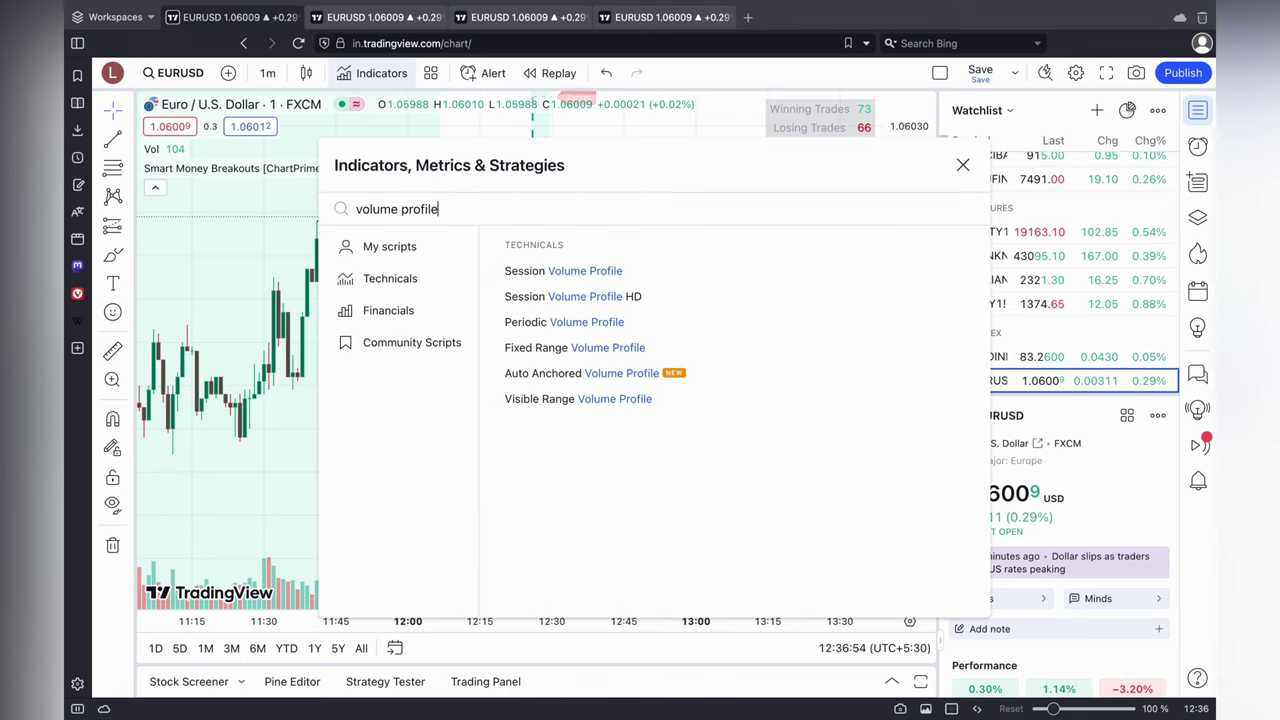
pyautogui.write('le')
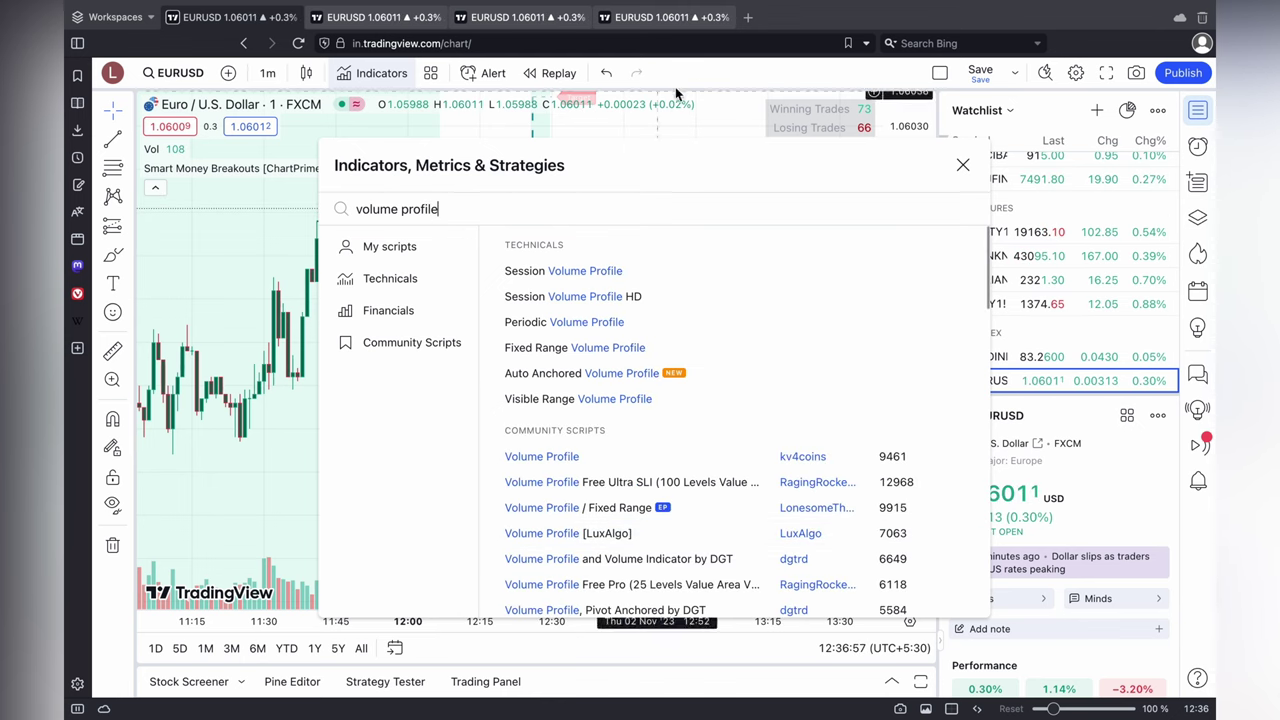
pyautogui.write(' bar')
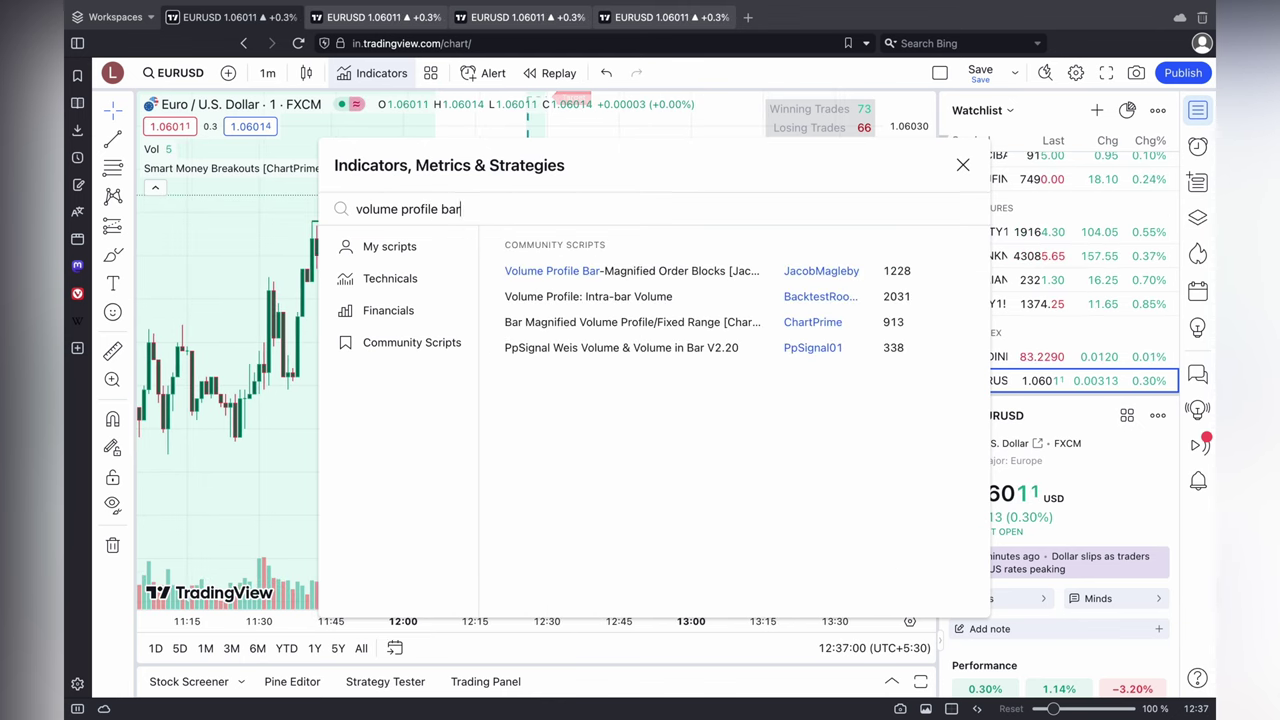
pyautogui.click(744, 280)
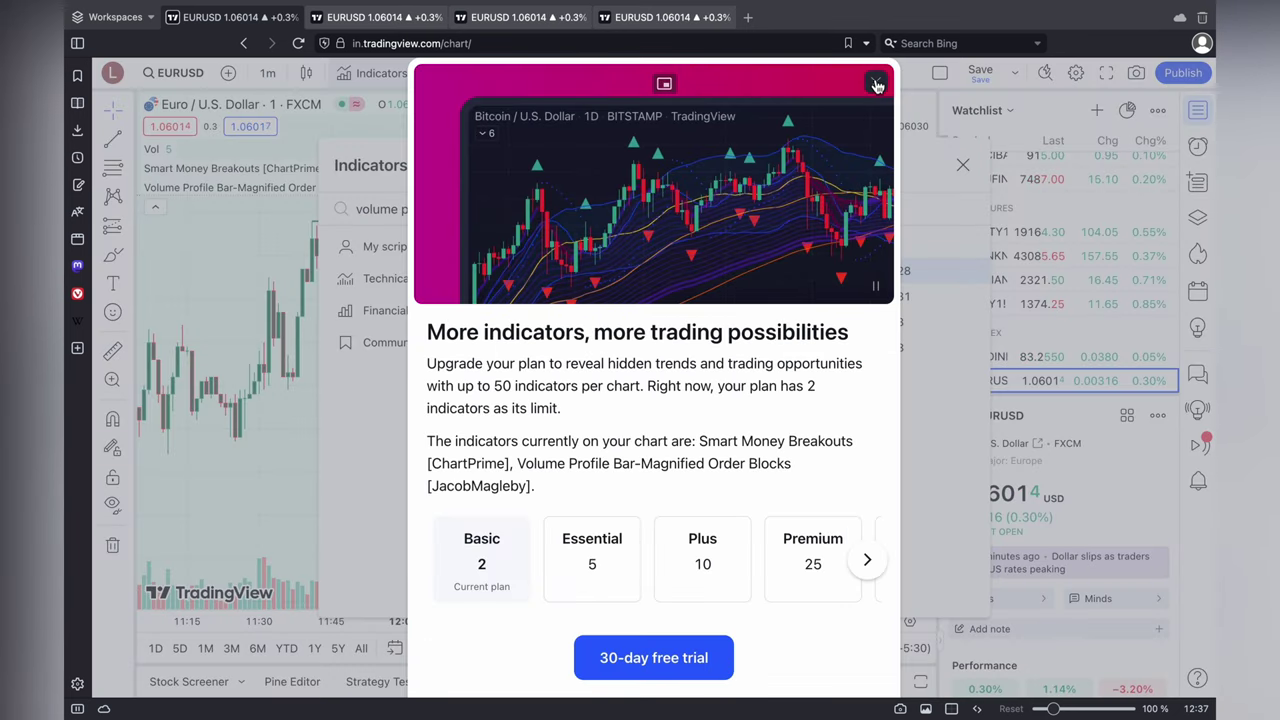
pyautogui.click(876, 84)
pyautogui.click(962, 166)
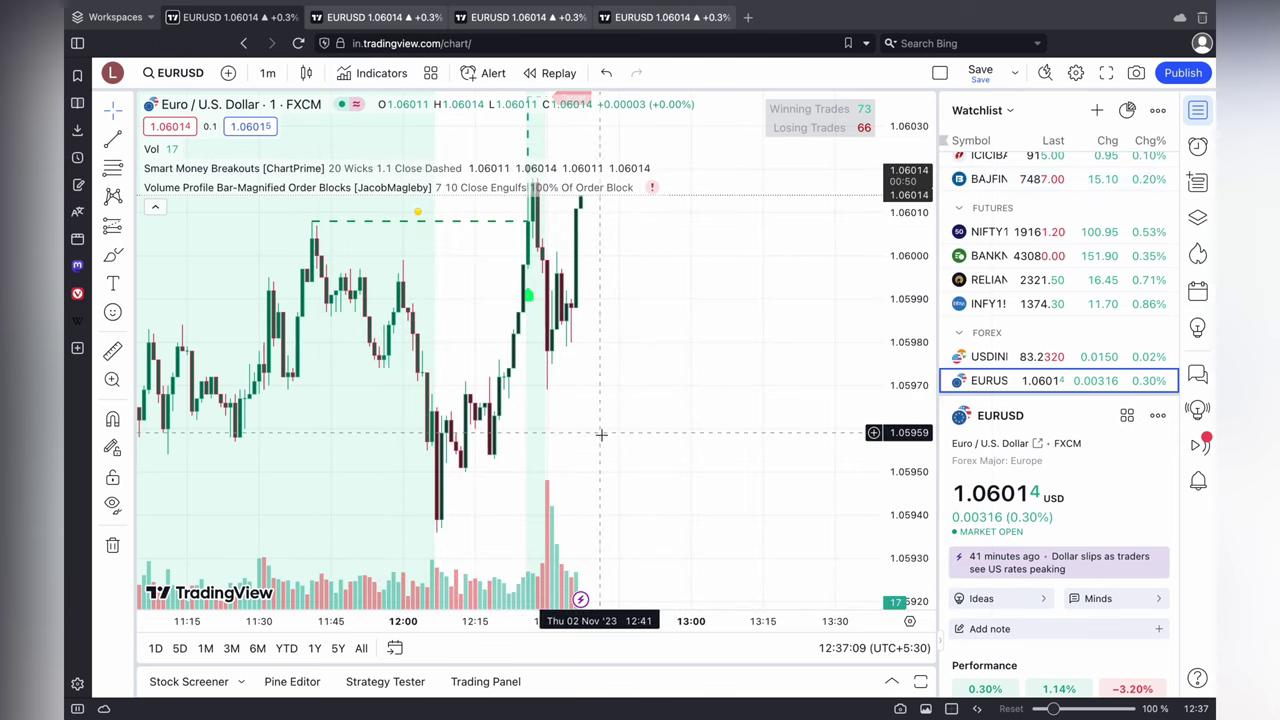
pyautogui.moveTo(901, 238); pyautogui.dragTo(912, 450)
# Start bar replay from around 07:45, dismiss the upgrade offer, and keep speed at 1x
pyautogui.click(556, 74)
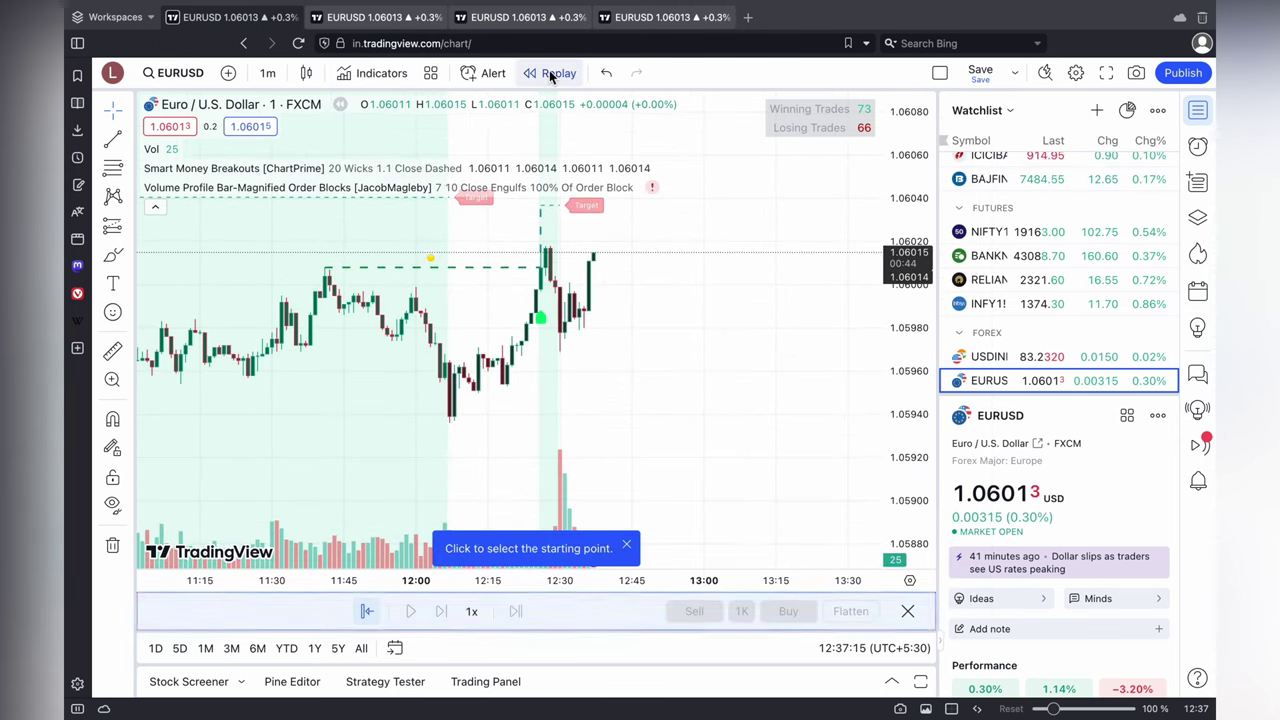
pyautogui.hscroll(-10, 320, 423)
pyautogui.scroll(-5, 310, 425)
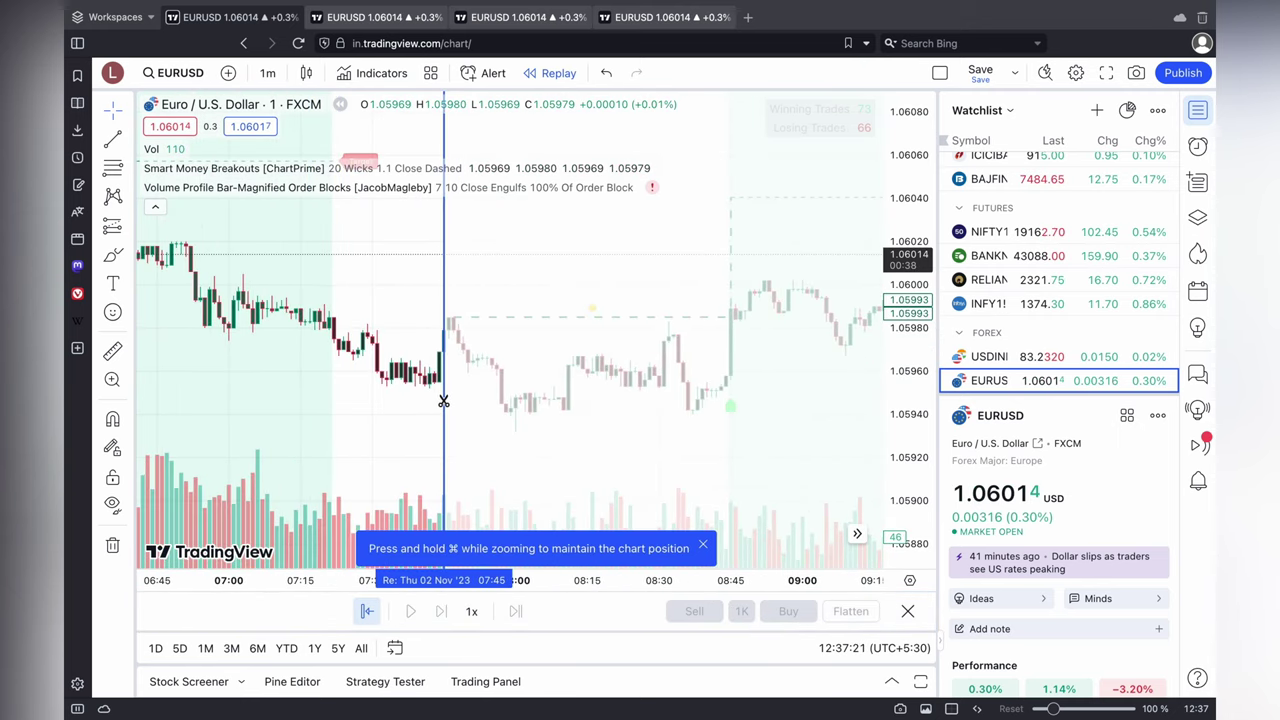
pyautogui.click(445, 400)
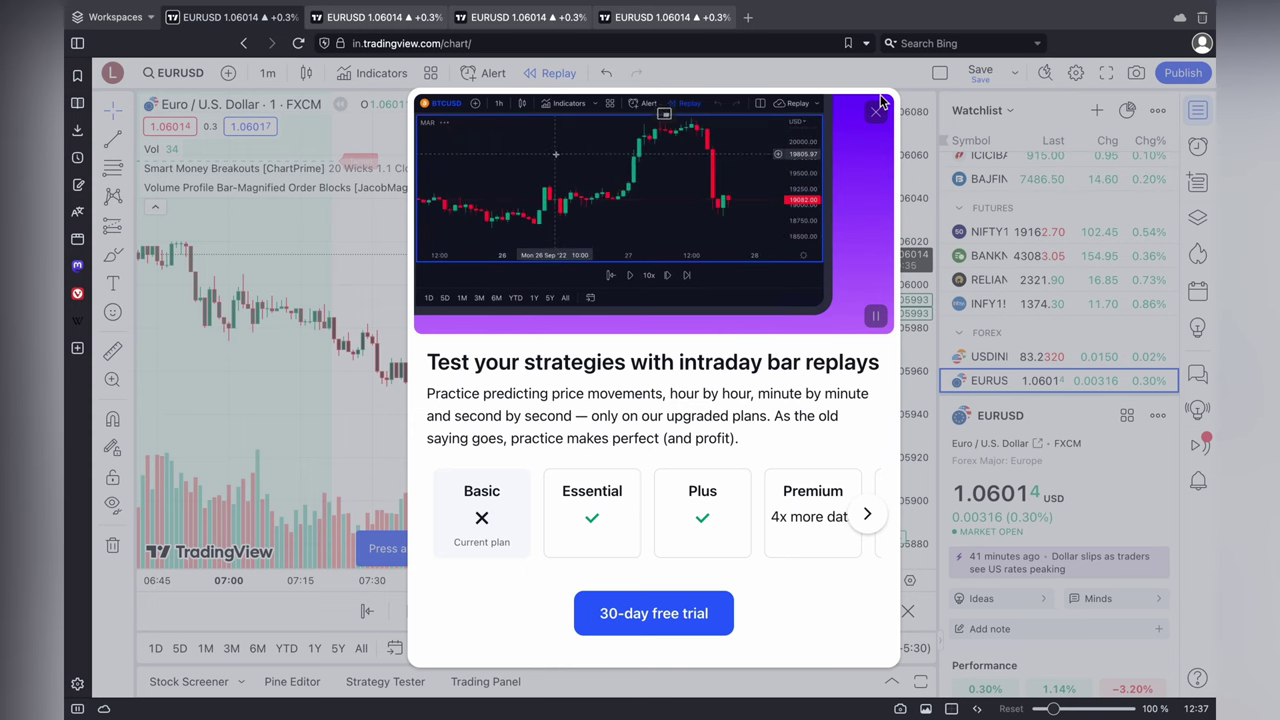
pyautogui.click(593, 690)
pyautogui.click(472, 611)
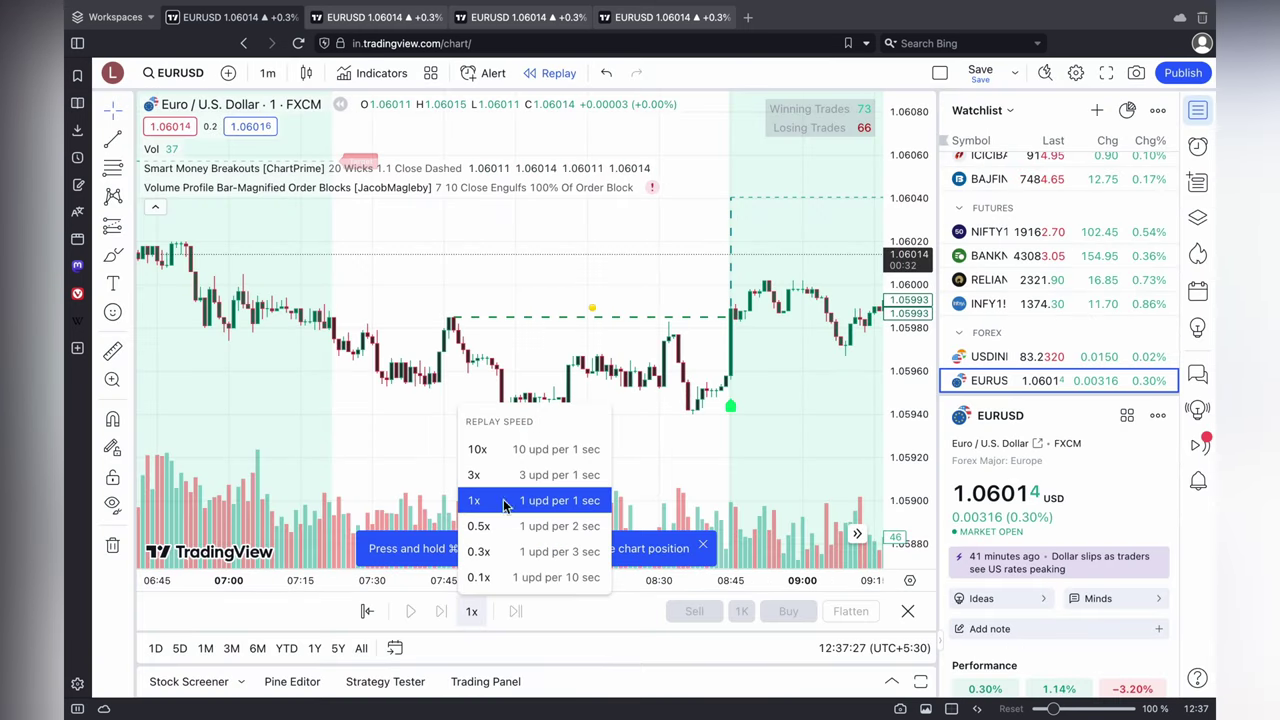
pyautogui.click(440, 417)
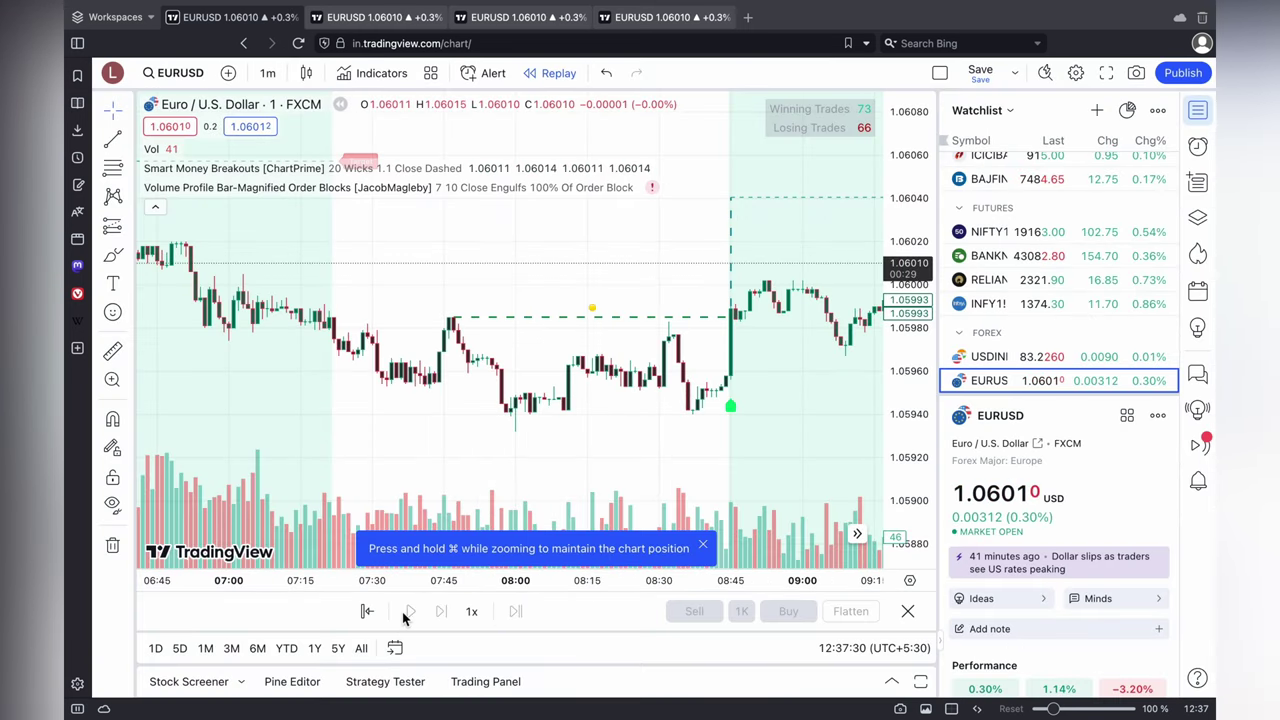
# Check and close the order-block indicator's seconds-timeframe error, then bring up the interval list
pyautogui.hscroll(-10, 520, 350)
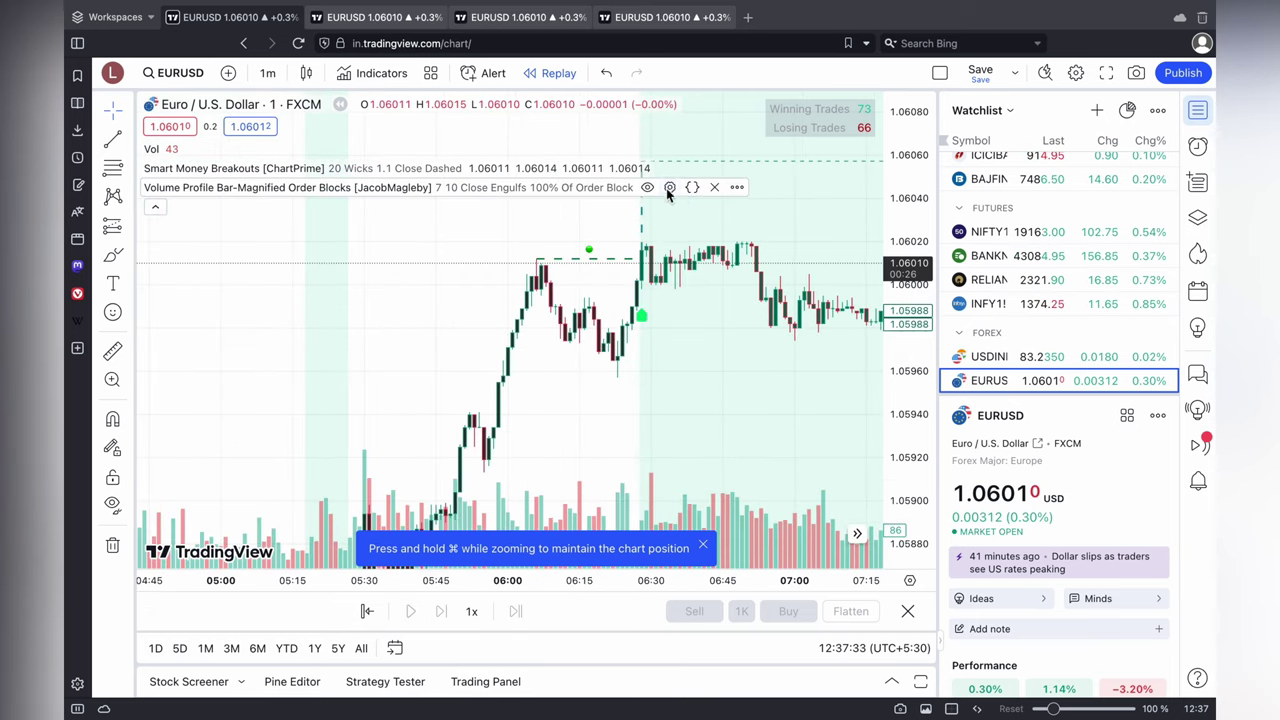
pyautogui.click(653, 191)
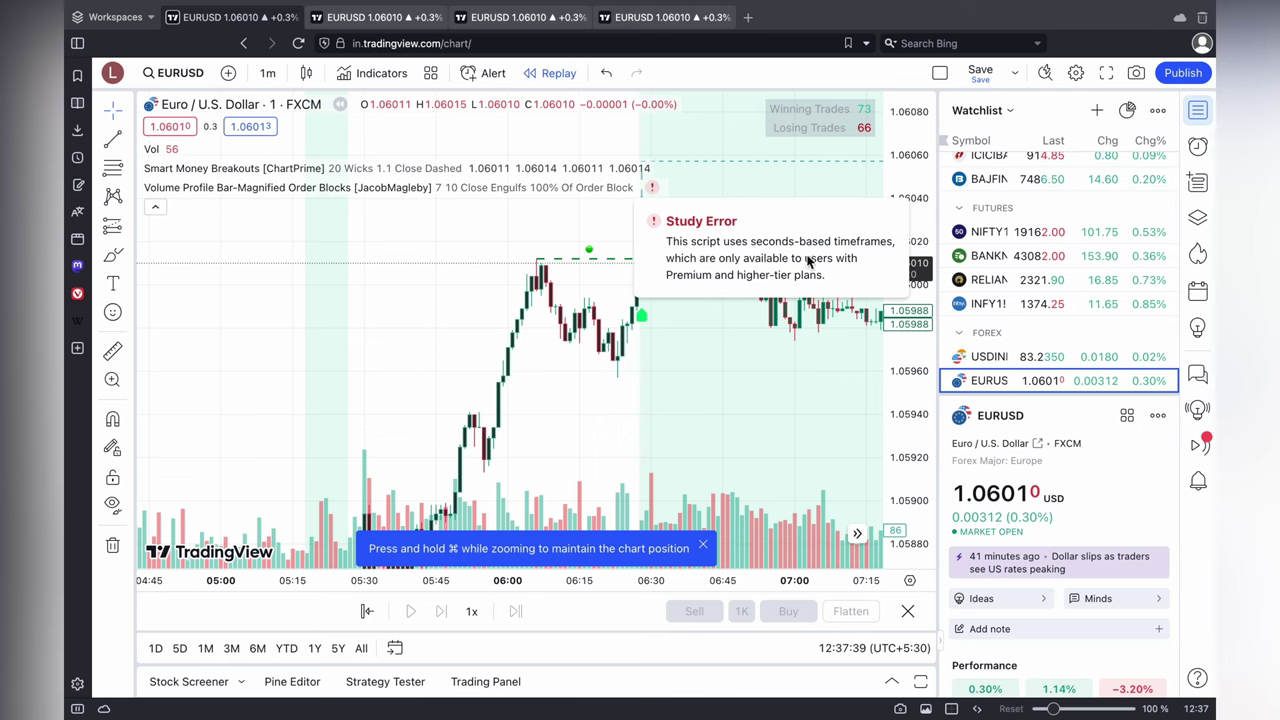
pyautogui.click(807, 307)
pyautogui.hscroll(20, 640, 290)
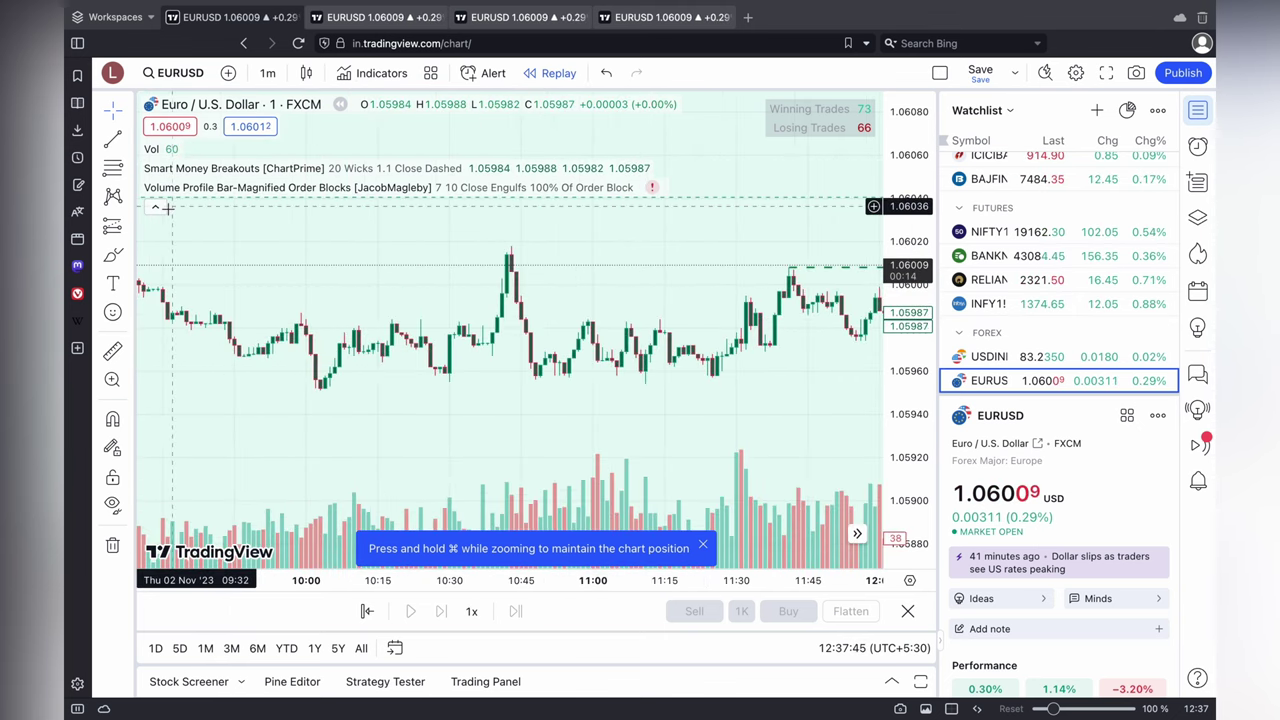
pyautogui.hscroll(10, 610, 306)
pyautogui.hscroll(-3, 614, 308)
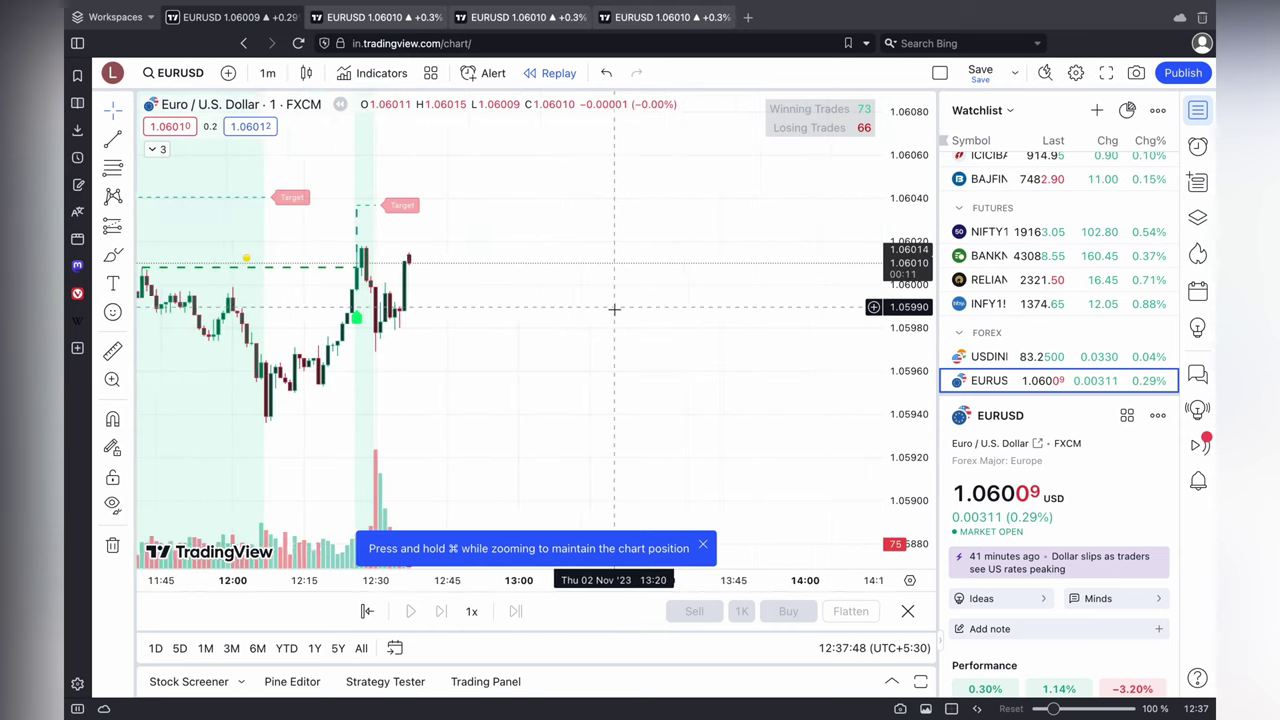
pyautogui.hscroll(-3, 614, 308)
pyautogui.click(267, 80)
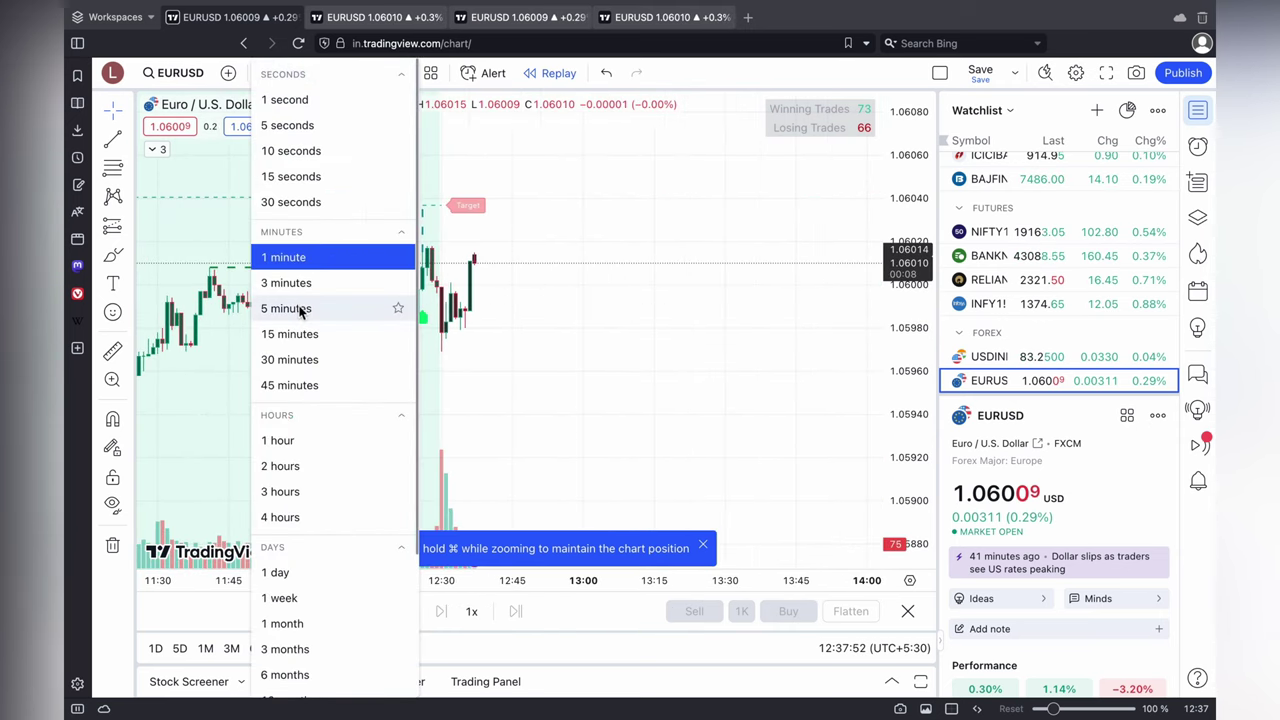
# Switch to 5-minute bars, compress the price scale, and pan toward the later candles
pyautogui.click(300, 306)
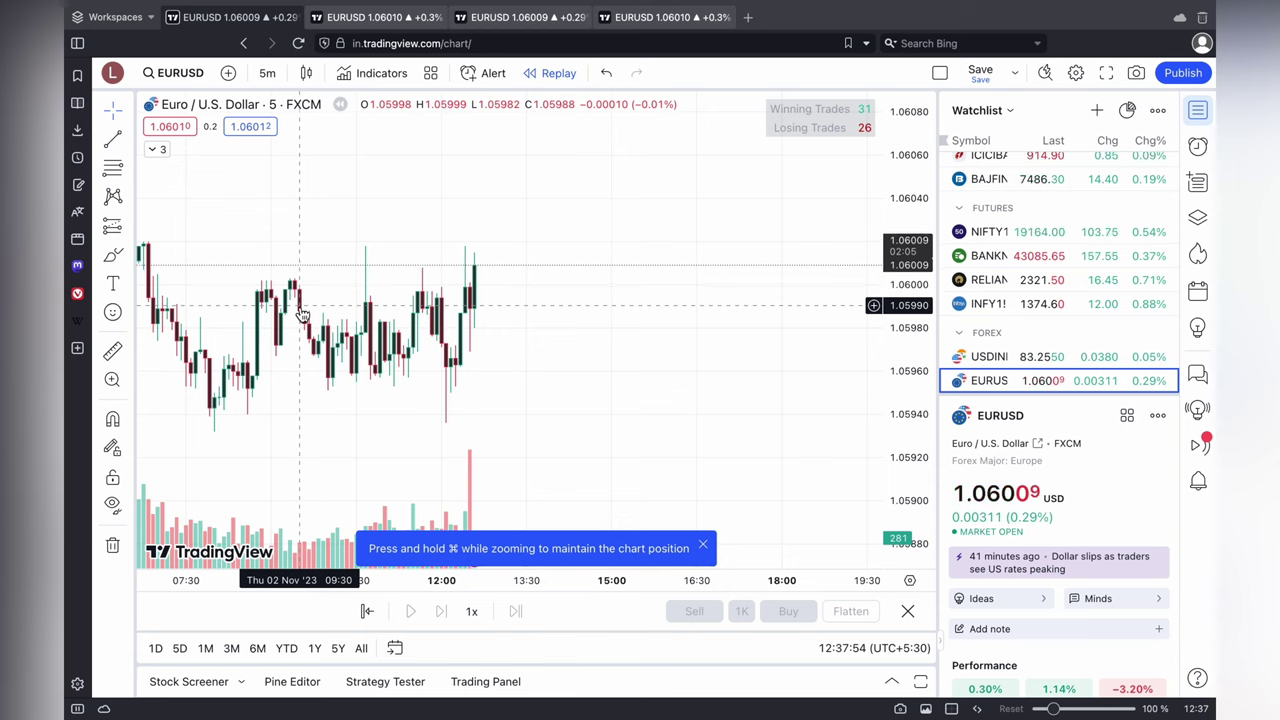
pyautogui.hscroll(-10, 440, 310)
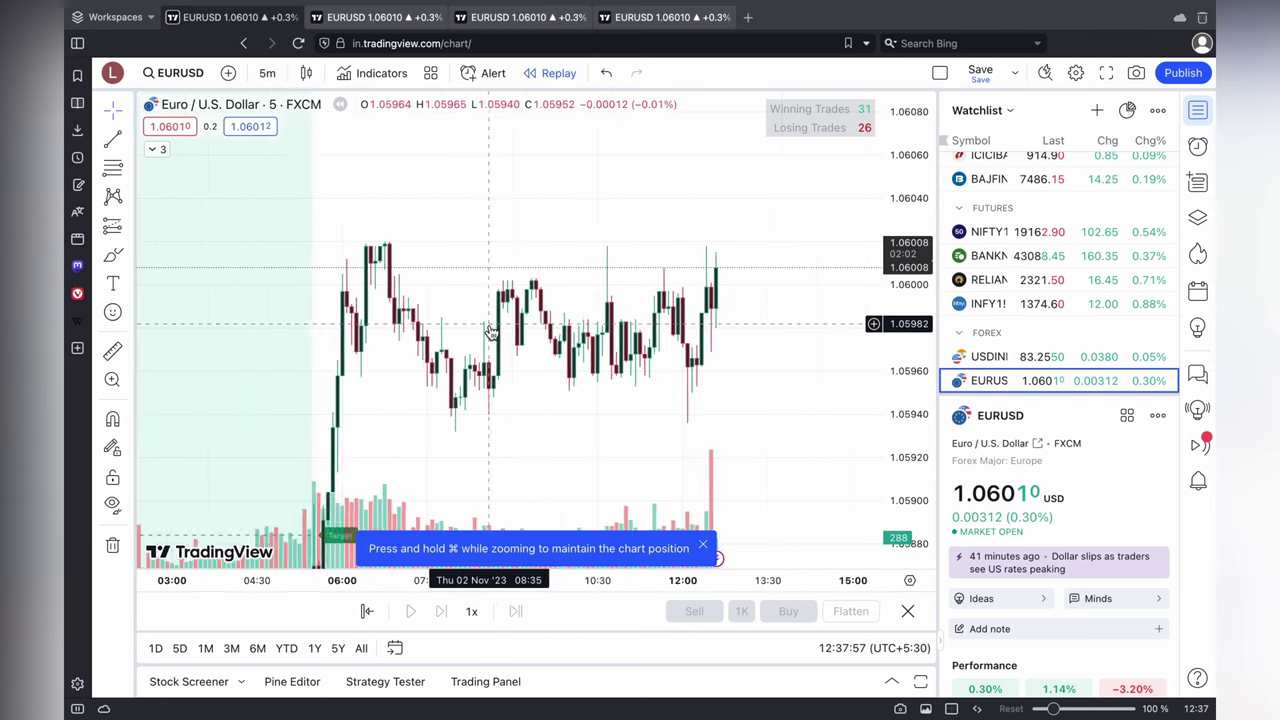
pyautogui.moveTo(900, 214); pyautogui.dragTo(920, 523)
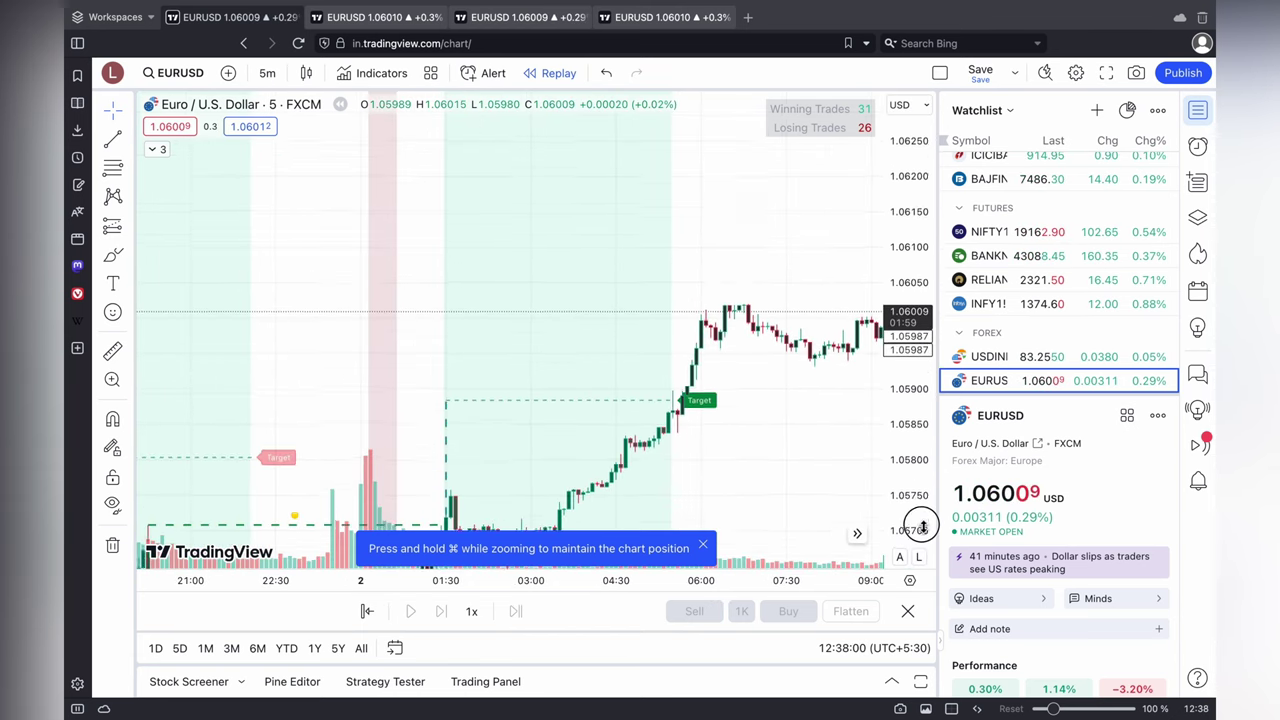
pyautogui.click(701, 399)
pyautogui.moveTo(701, 399); pyautogui.dragTo(811, 105)
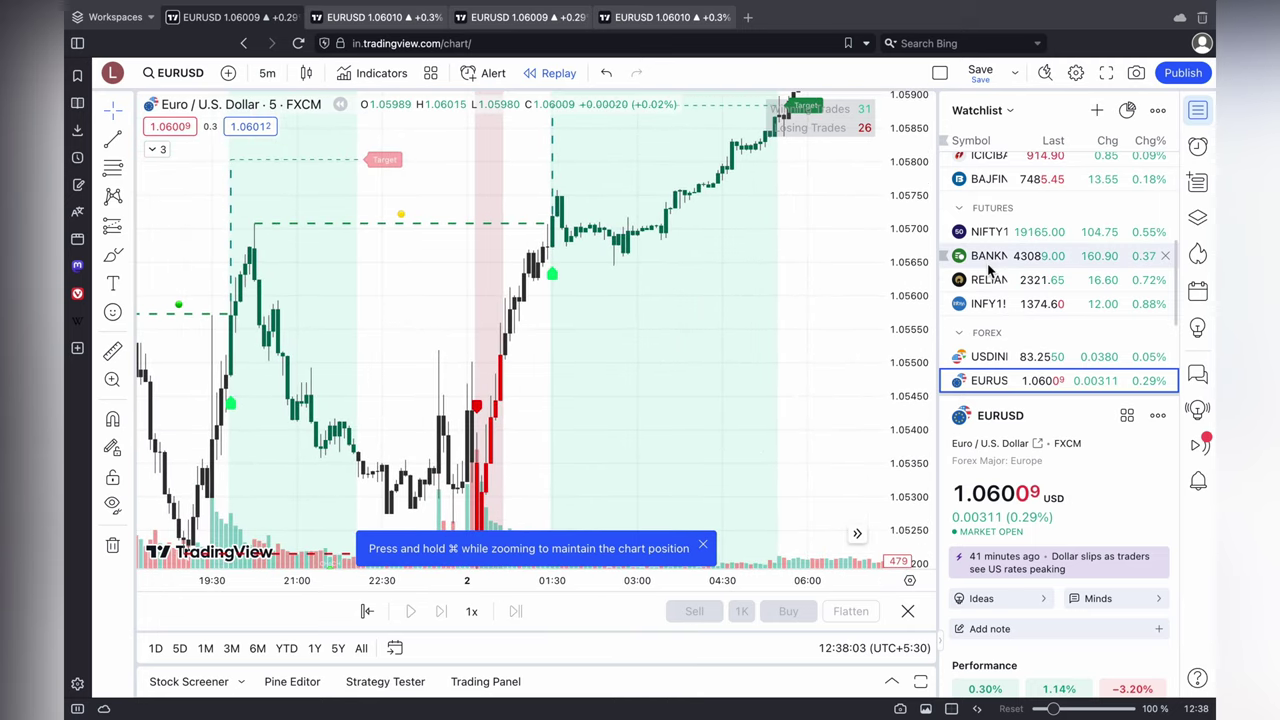
pyautogui.moveTo(922, 290); pyautogui.dragTo(924, 340)
pyautogui.moveTo(643, 326); pyautogui.dragTo(521, 347)
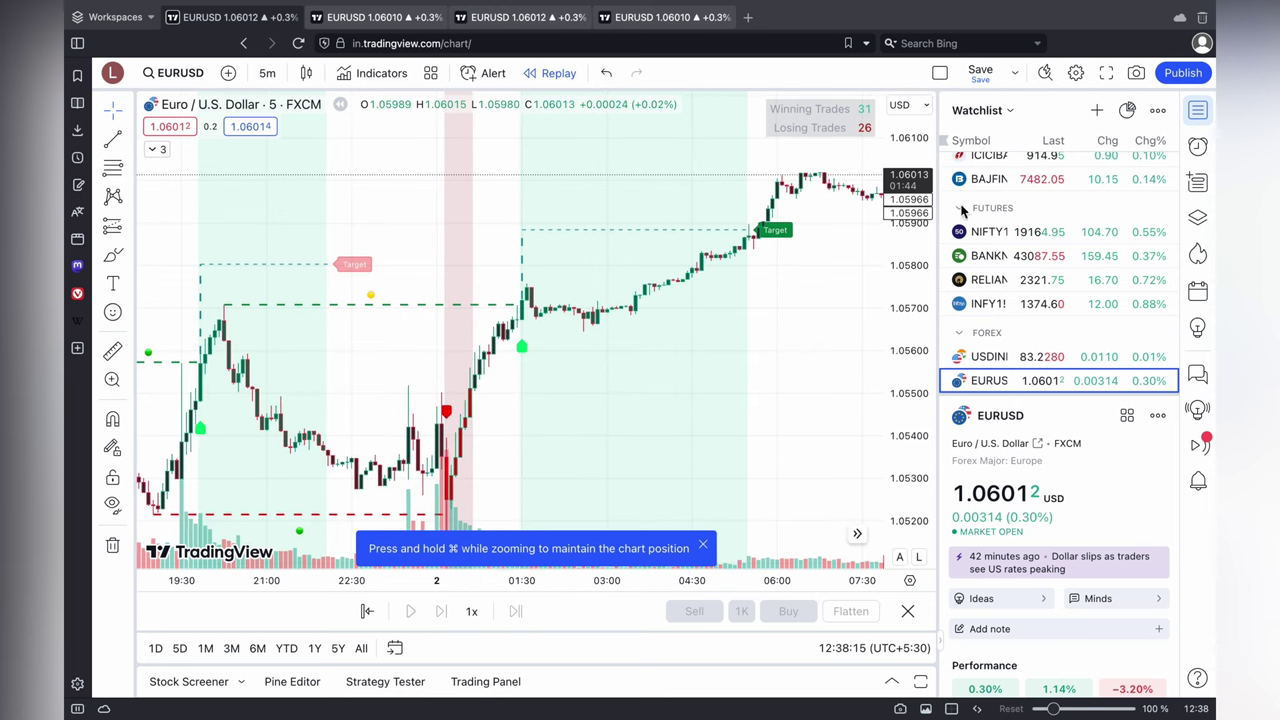
# Hide the watchlist and exit replay mode so the chart fills the window
pyautogui.click(1202, 44)
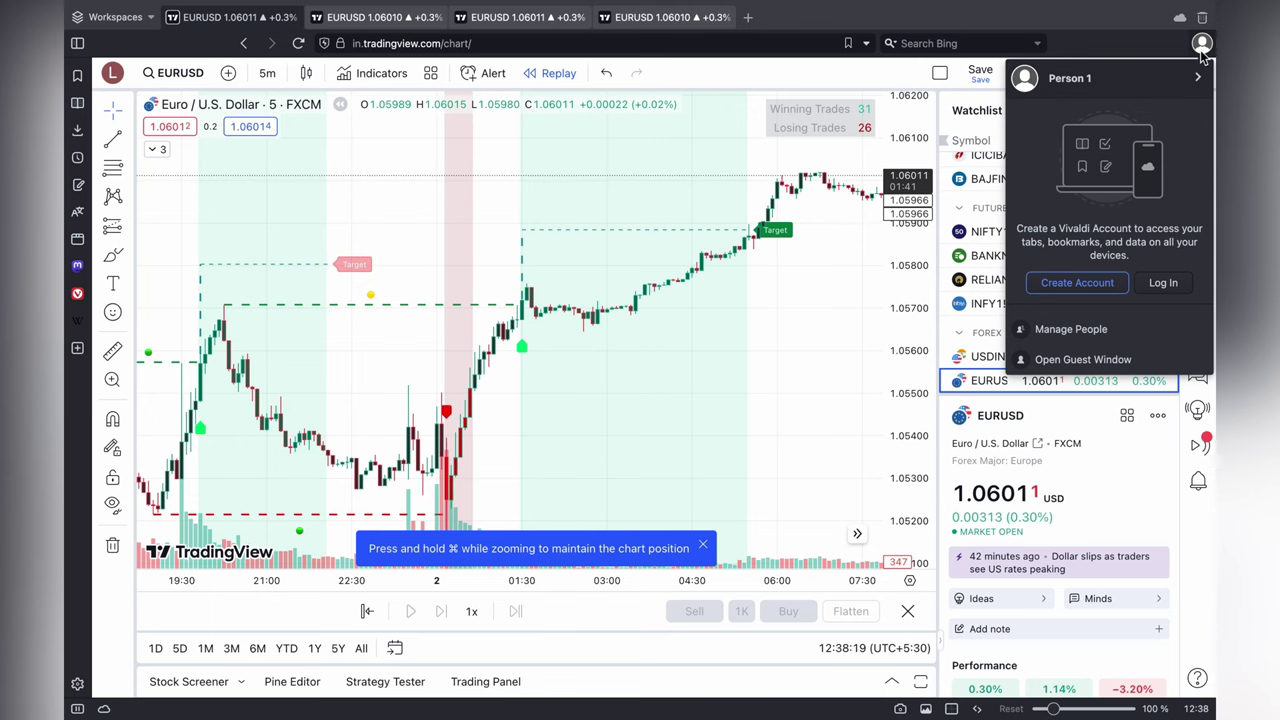
pyautogui.click(1203, 50)
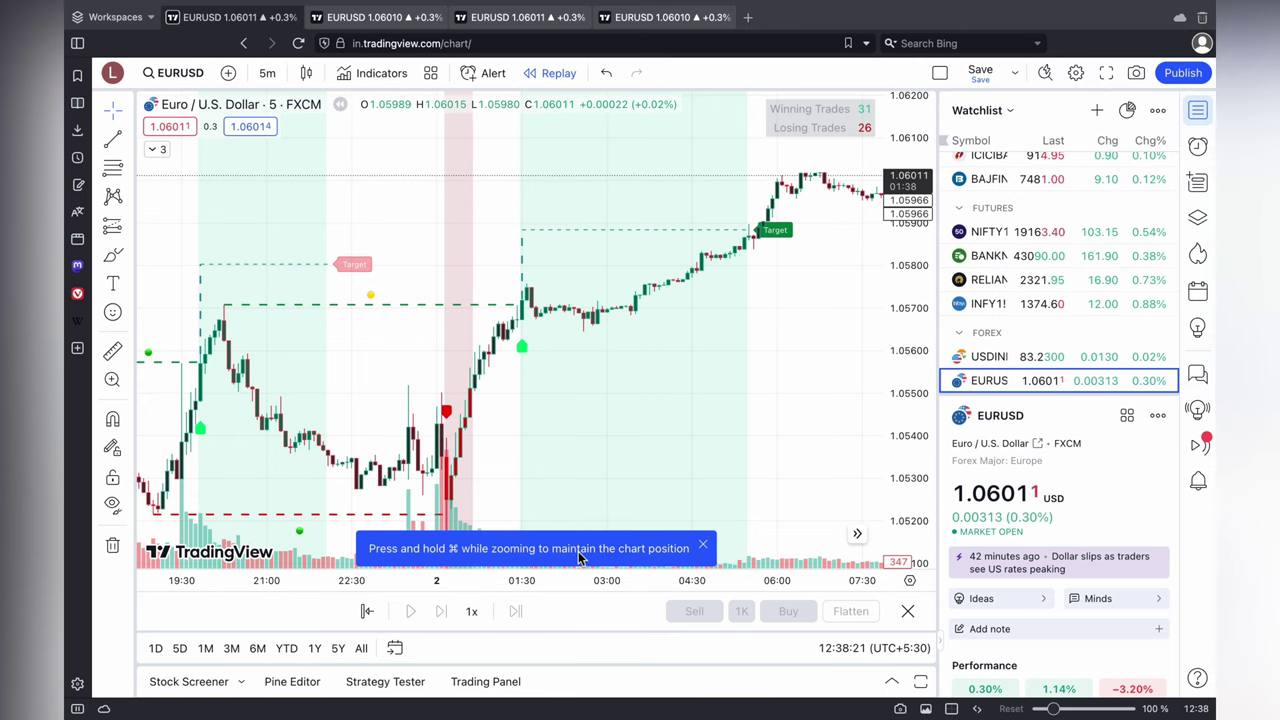
pyautogui.click(1206, 110)
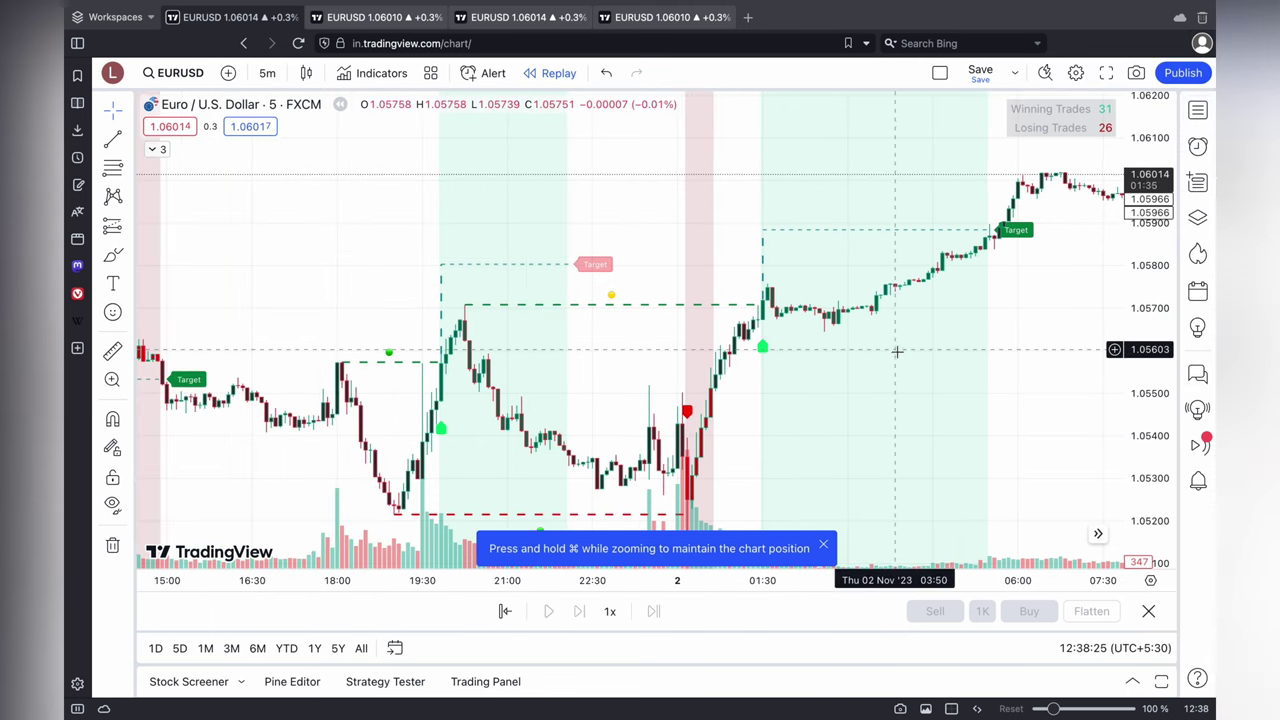
pyautogui.click(1147, 612)
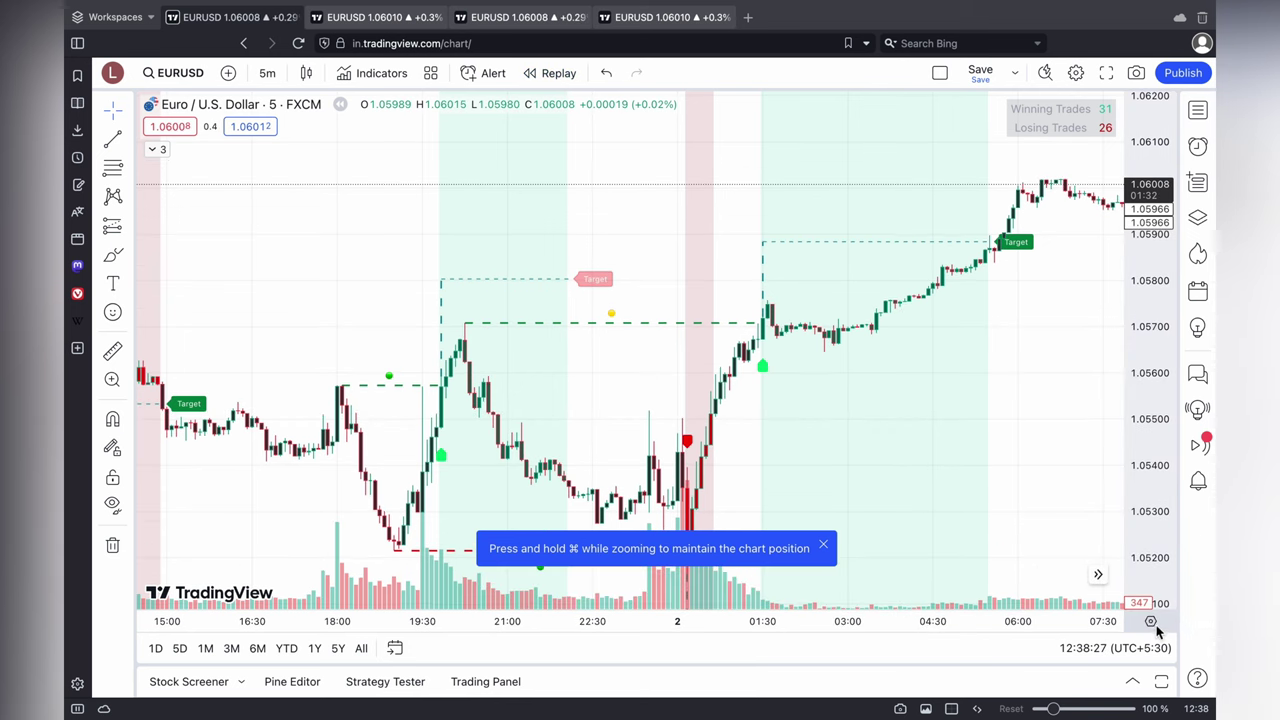
pyautogui.click(1151, 621)
pyautogui.click(1003, 592)
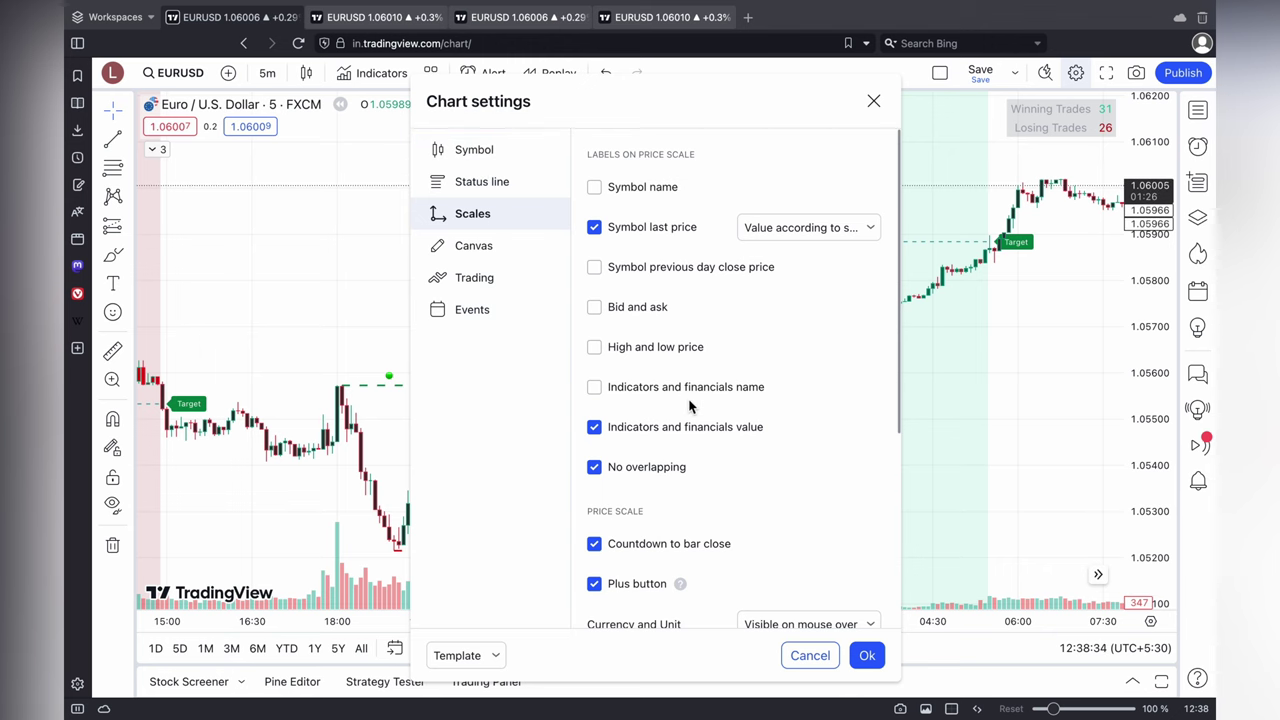
pyautogui.click(874, 104)
pyautogui.scroll(-2, 391, 357)
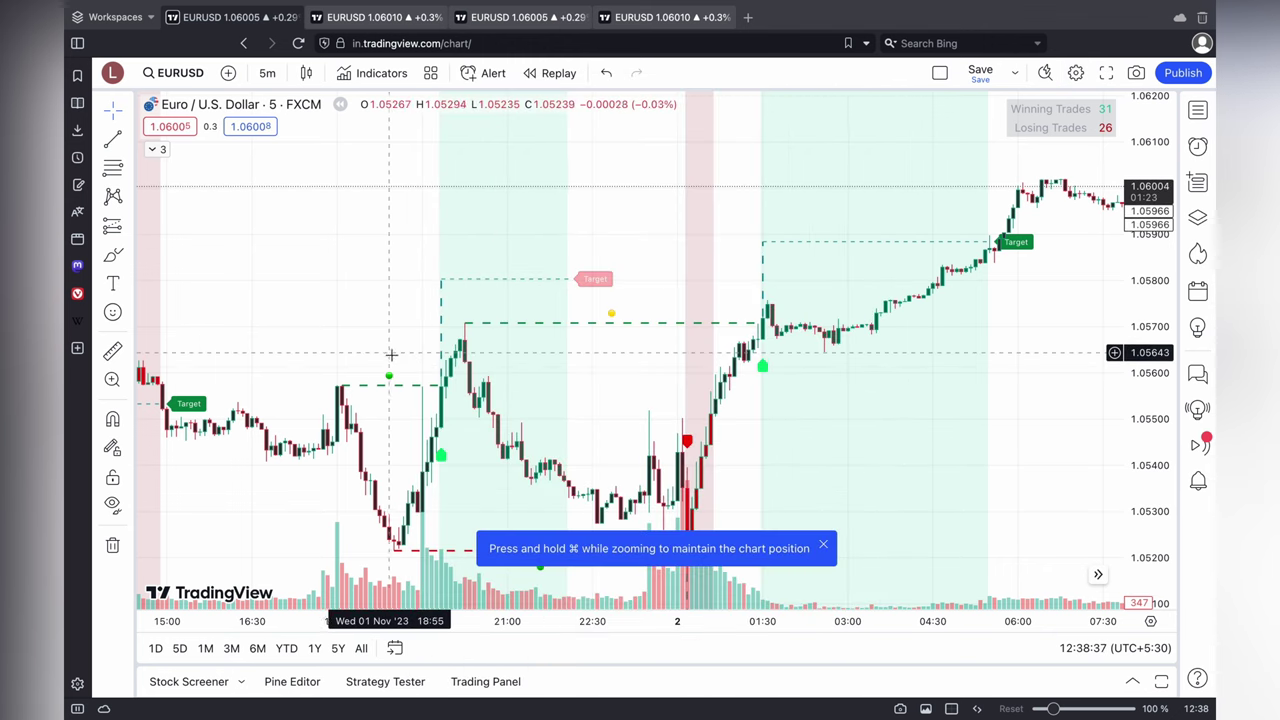
pyautogui.scroll(-2, 606, 430)
pyautogui.hscroll(-6, 622, 436)
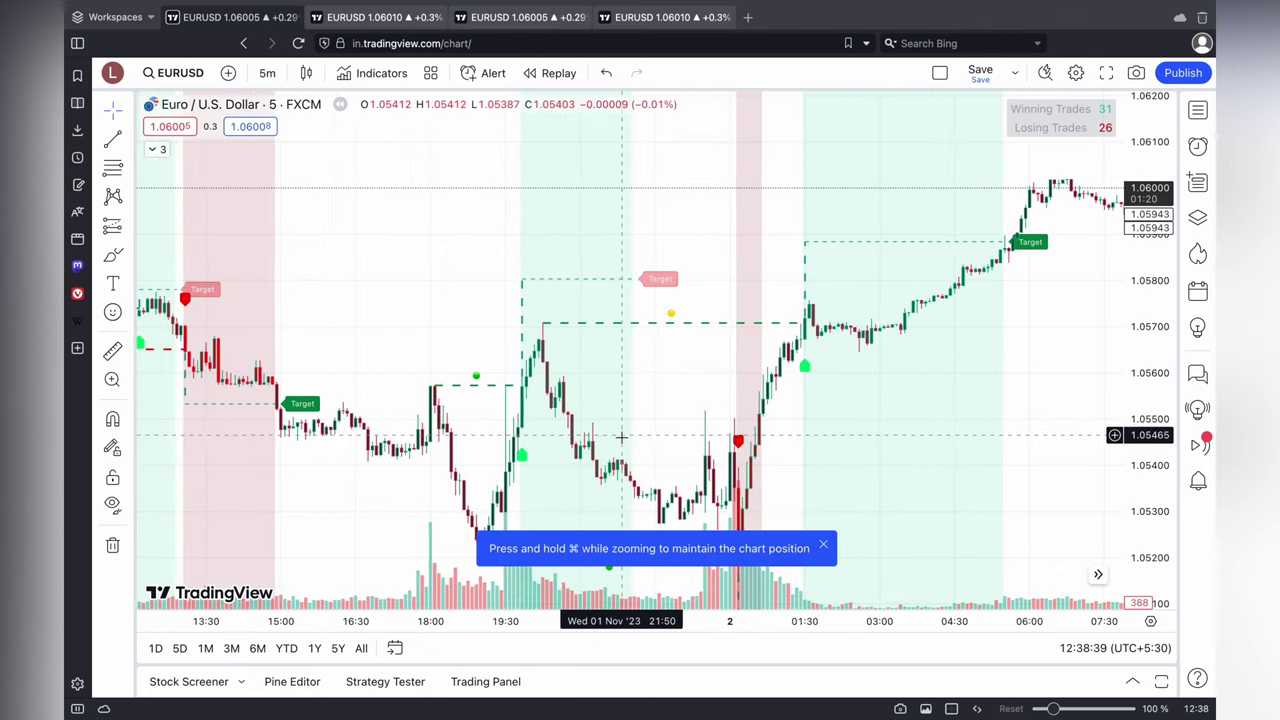
pyautogui.hscroll(-8, 622, 436)
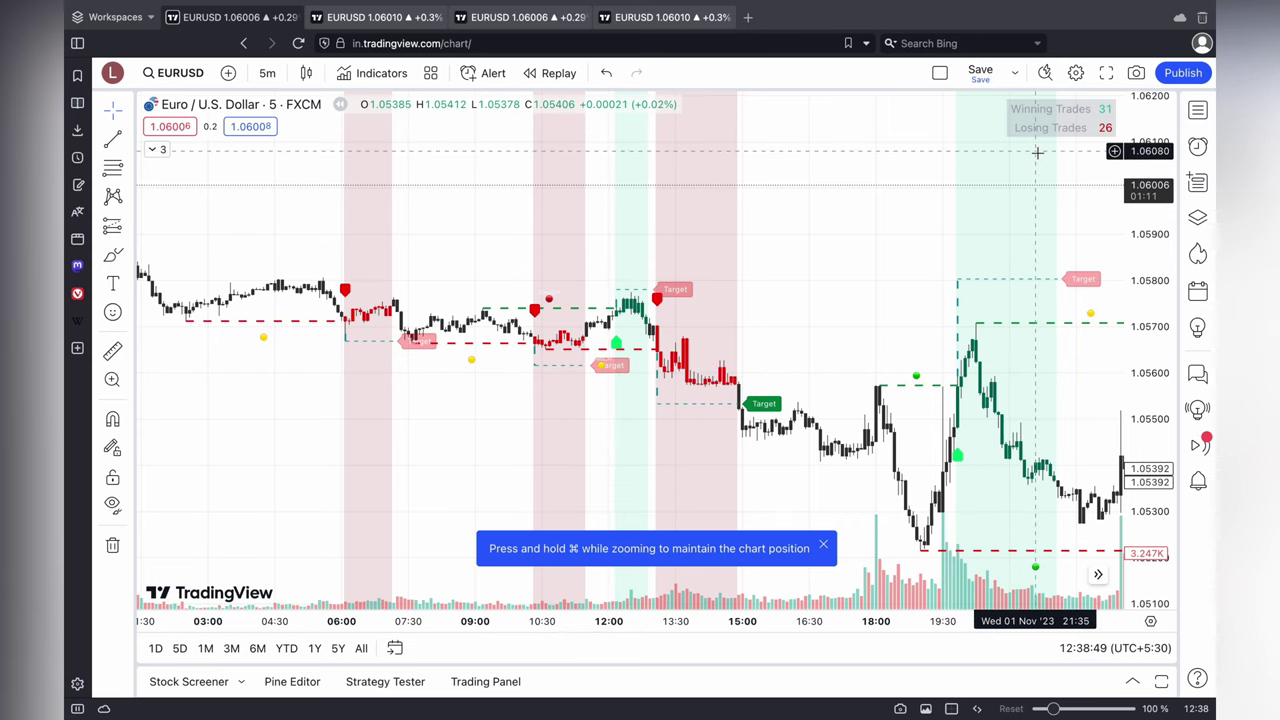
pyautogui.hscroll(10, 900, 224)
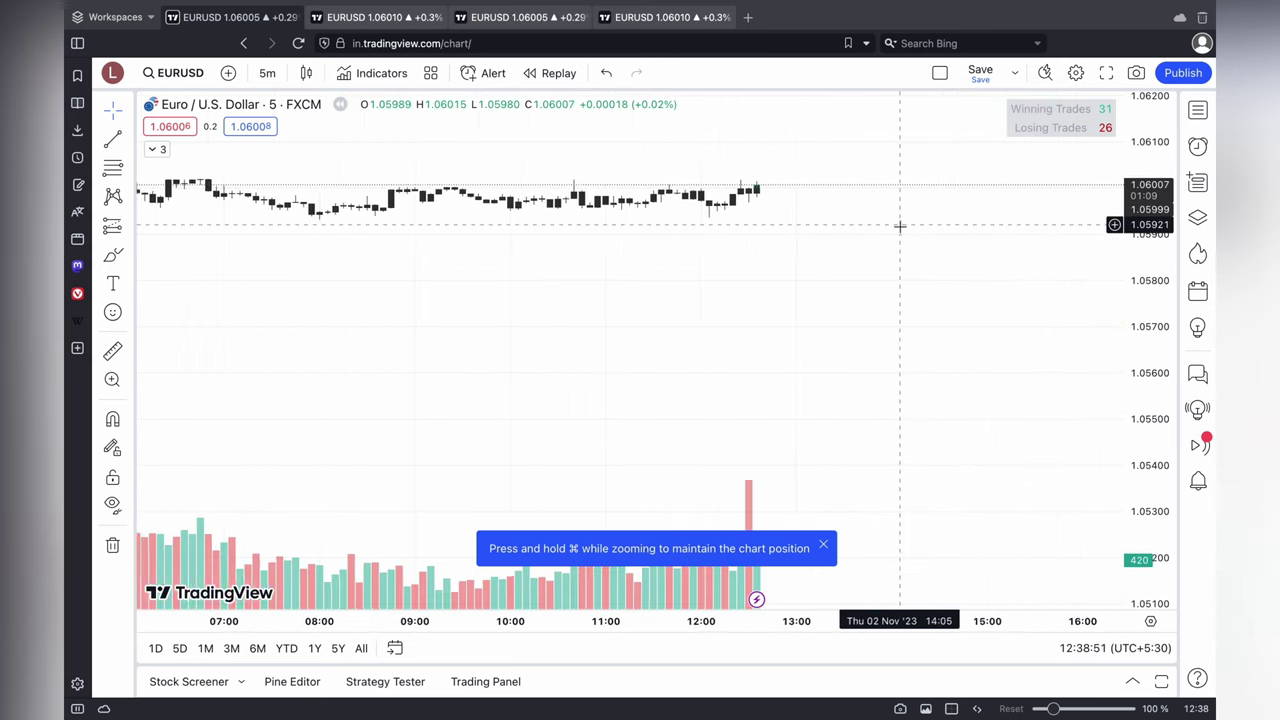
pyautogui.hscroll(-3, 900, 226)
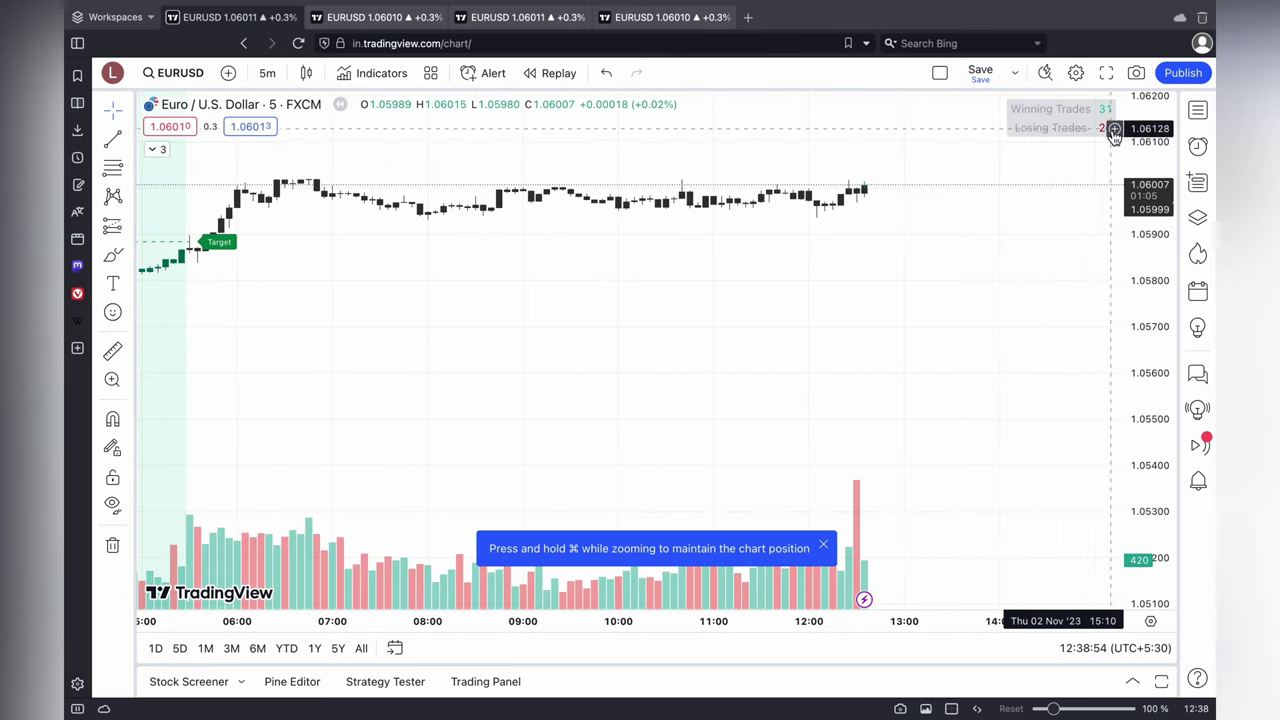
pyautogui.click(267, 78)
# Switch the EURUSD chart to 15-minute bars and scroll through it reviewing 41 wins and 24 losses
pyautogui.click(300, 332)
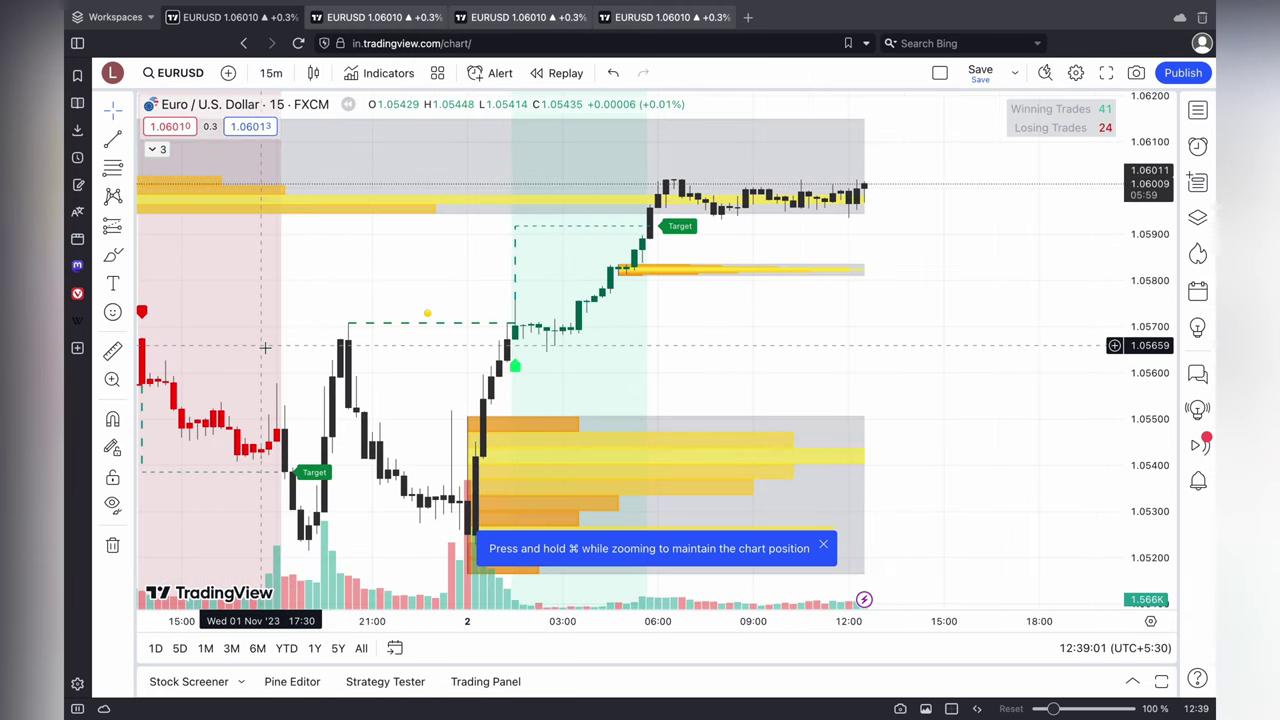
pyautogui.hscroll(-10, 506, 382)
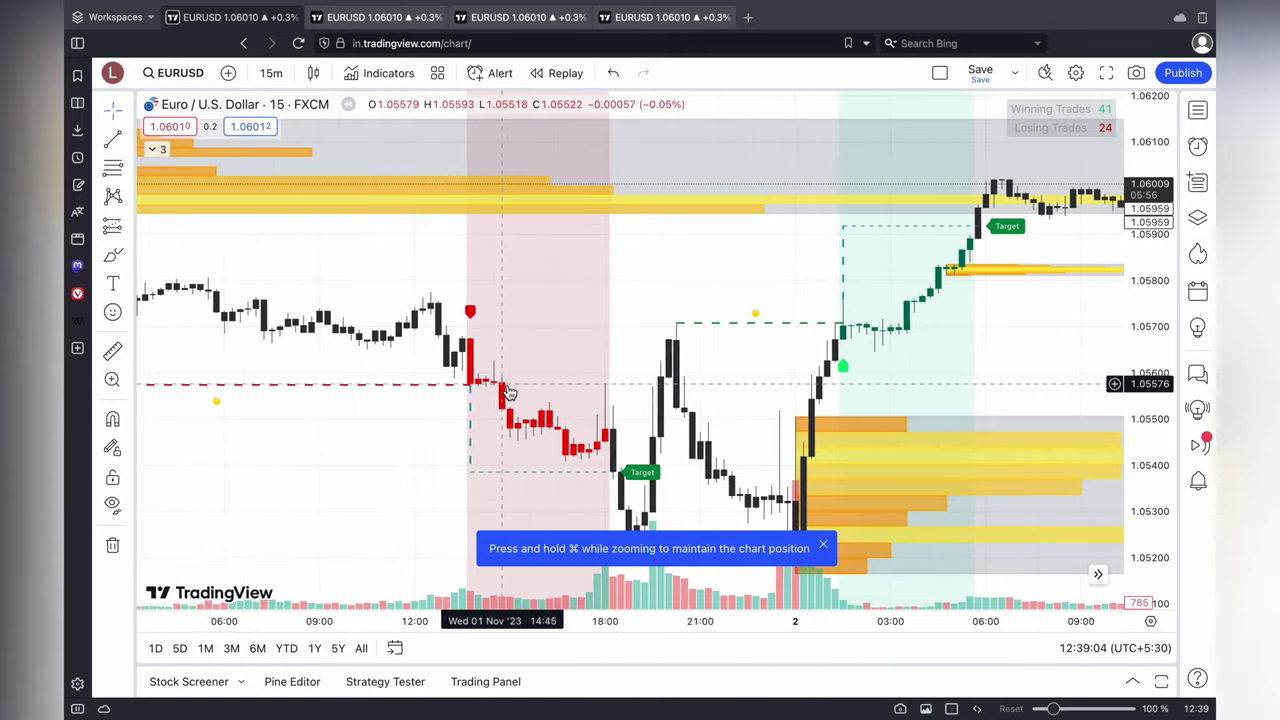
pyautogui.hscroll(-12, 506, 388)
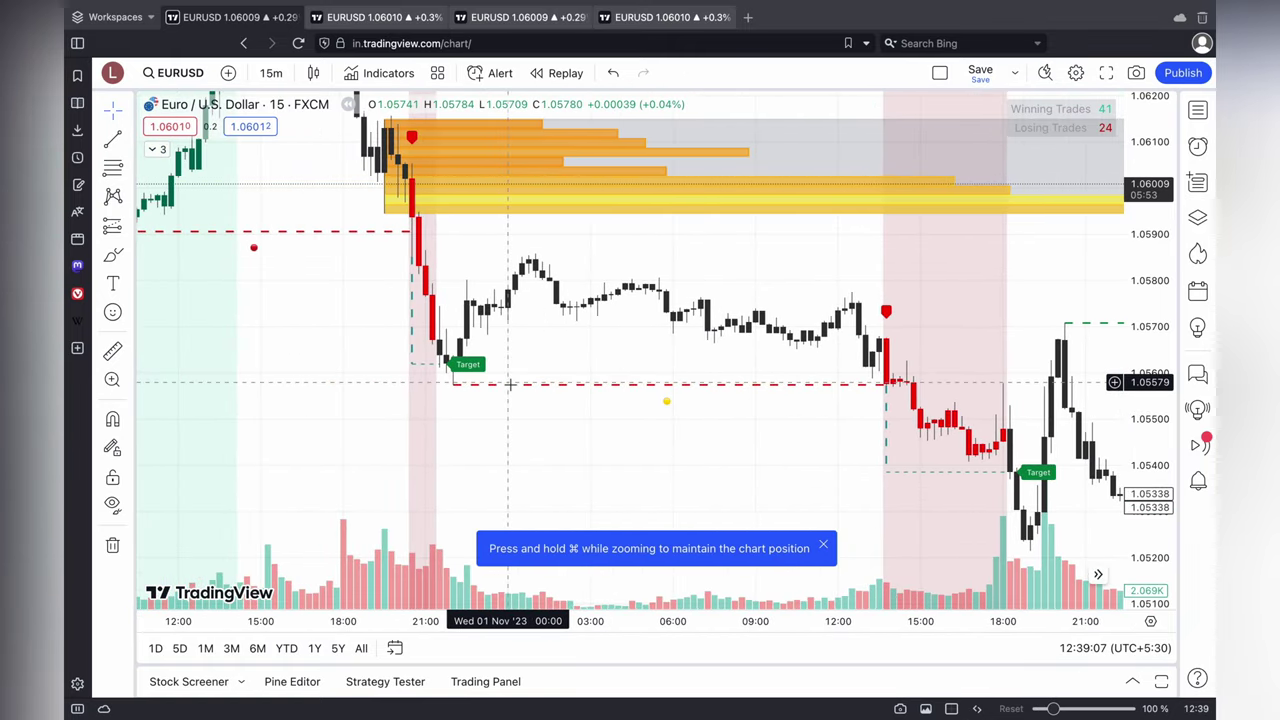
pyautogui.hscroll(-5, 510, 385)
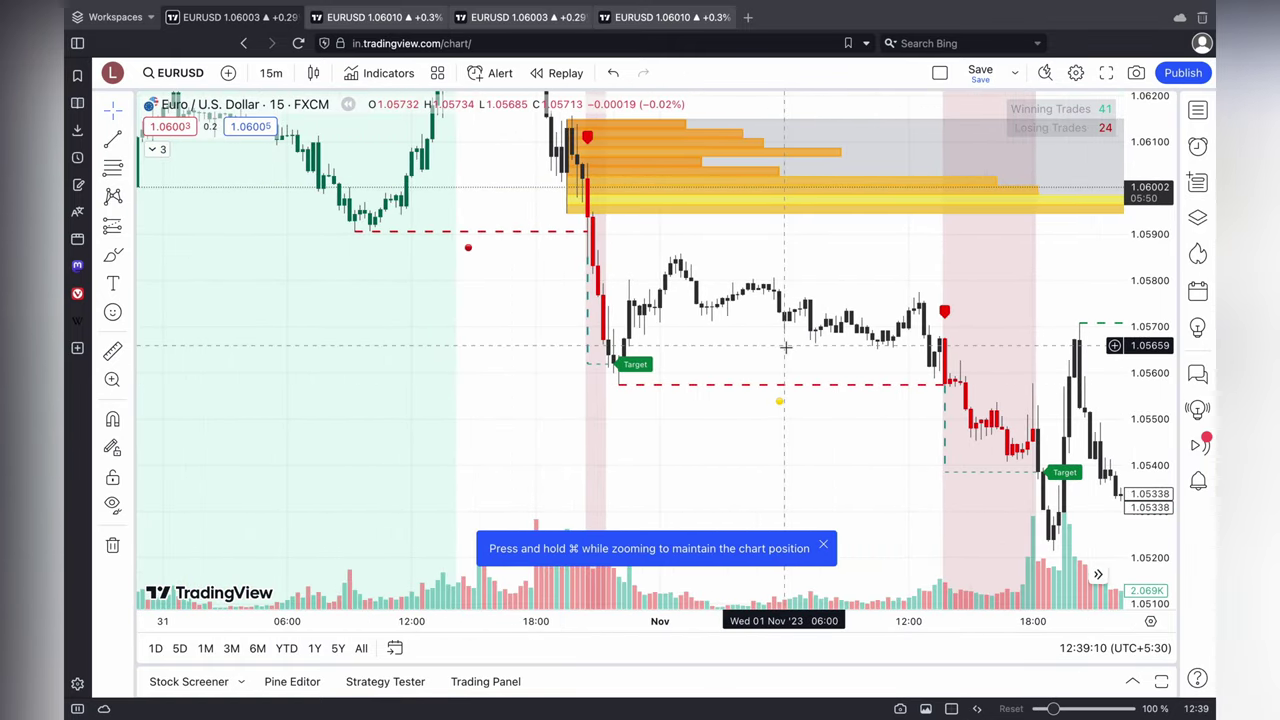
pyautogui.hscroll(9, 785, 347)
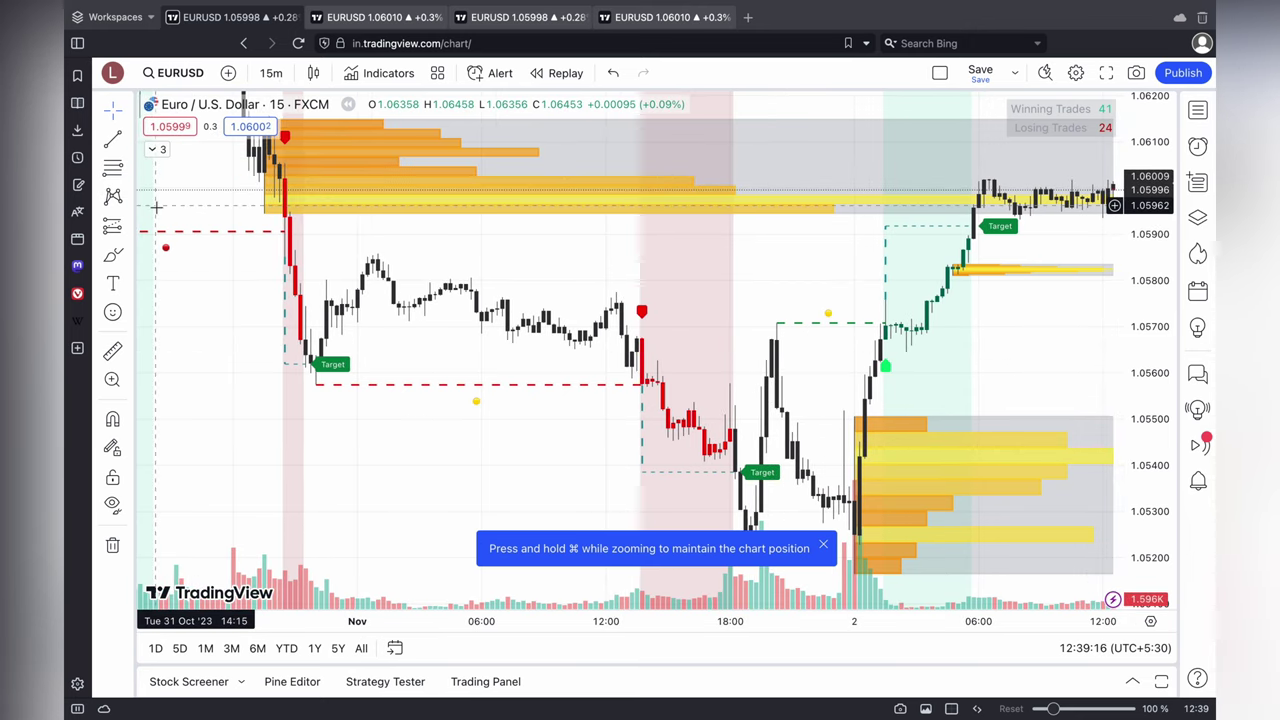
pyautogui.hscroll(2, 865, 430)
pyautogui.hscroll(7, 877, 430)
pyautogui.hscroll(-1, 874, 428)
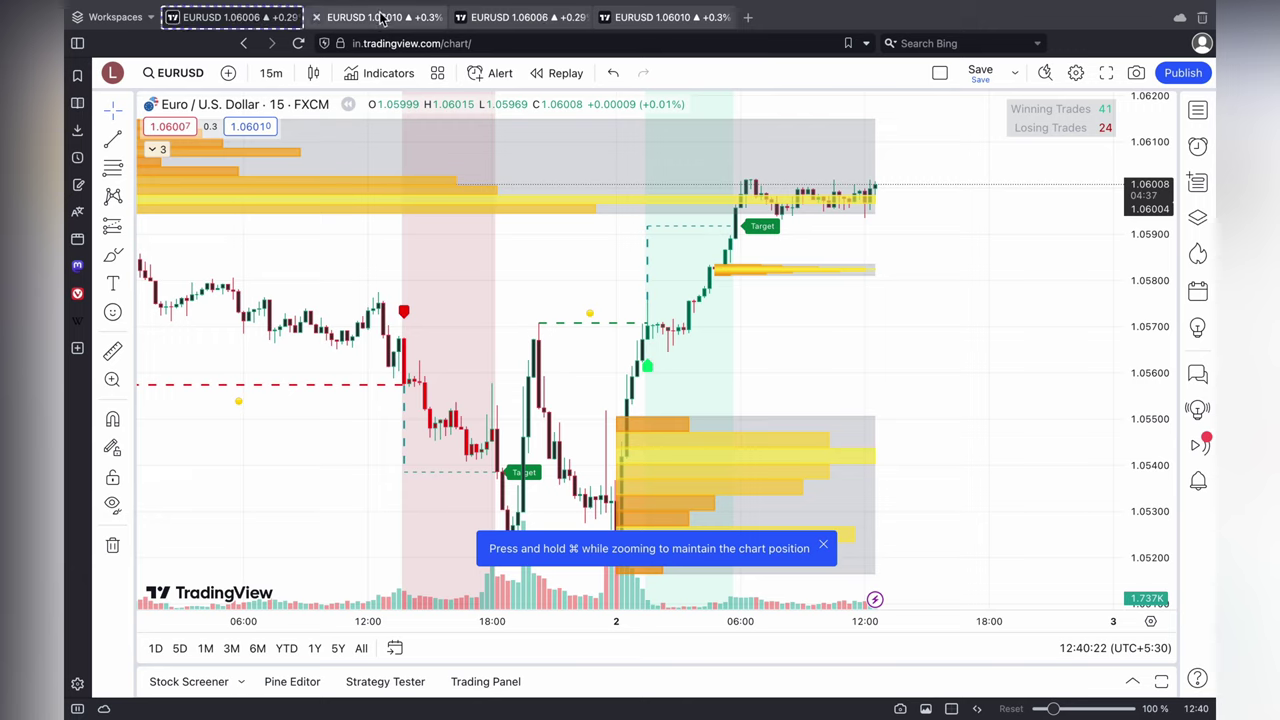
pyautogui.moveTo(381, 19)
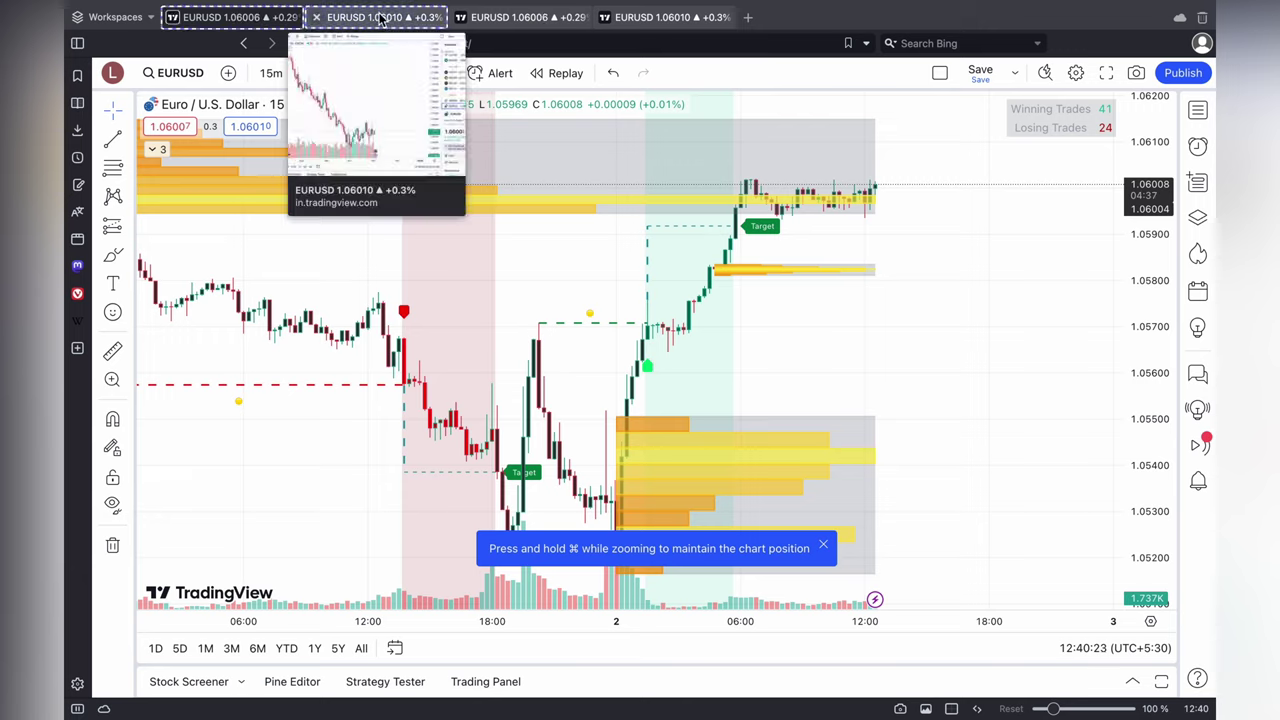
# Tile the four EURUSD chart tabs into a grid and dismiss the closed-connection notices
pyautogui.moveTo(503, 20)
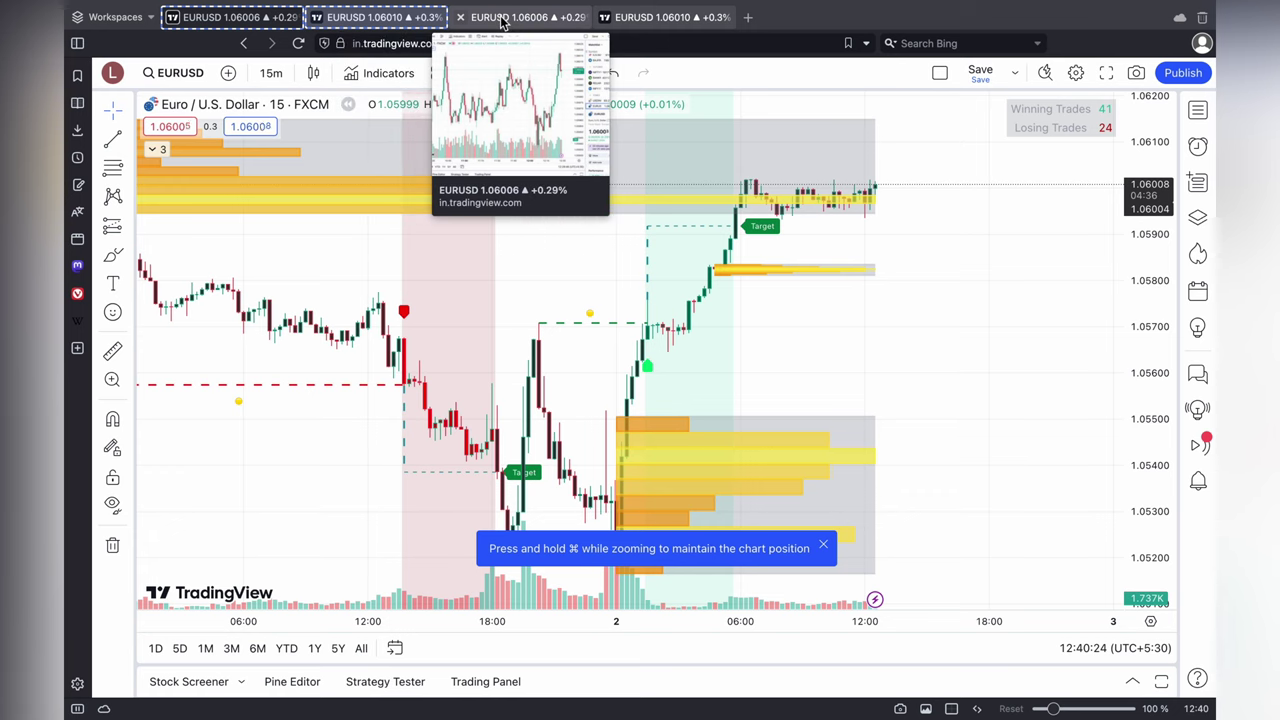
pyautogui.moveTo(677, 22)
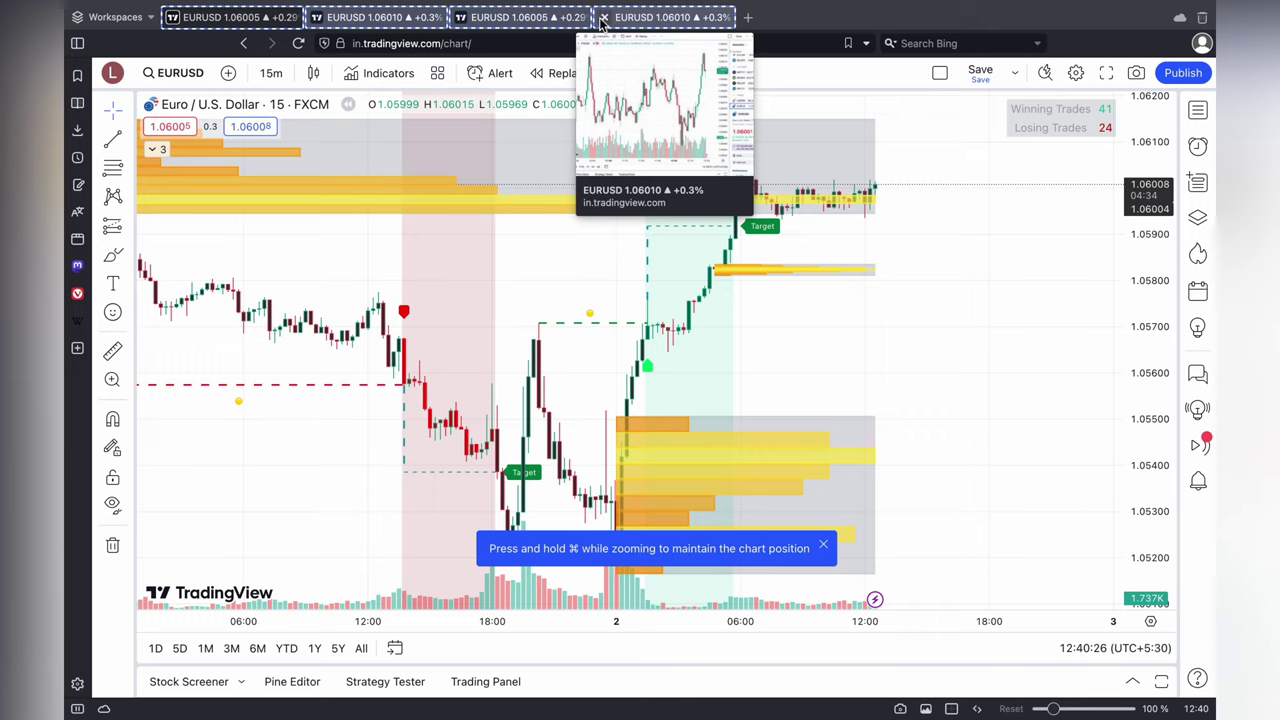
pyautogui.rightClick(652, 24)
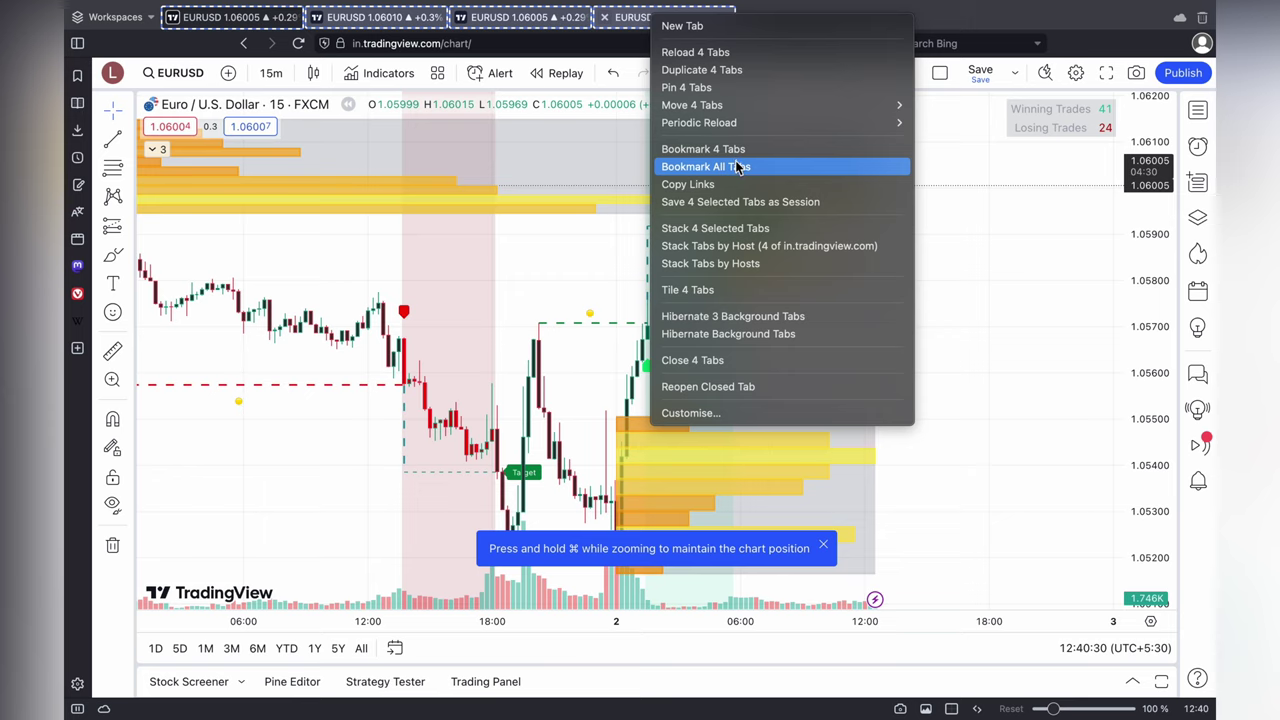
pyautogui.click(702, 291)
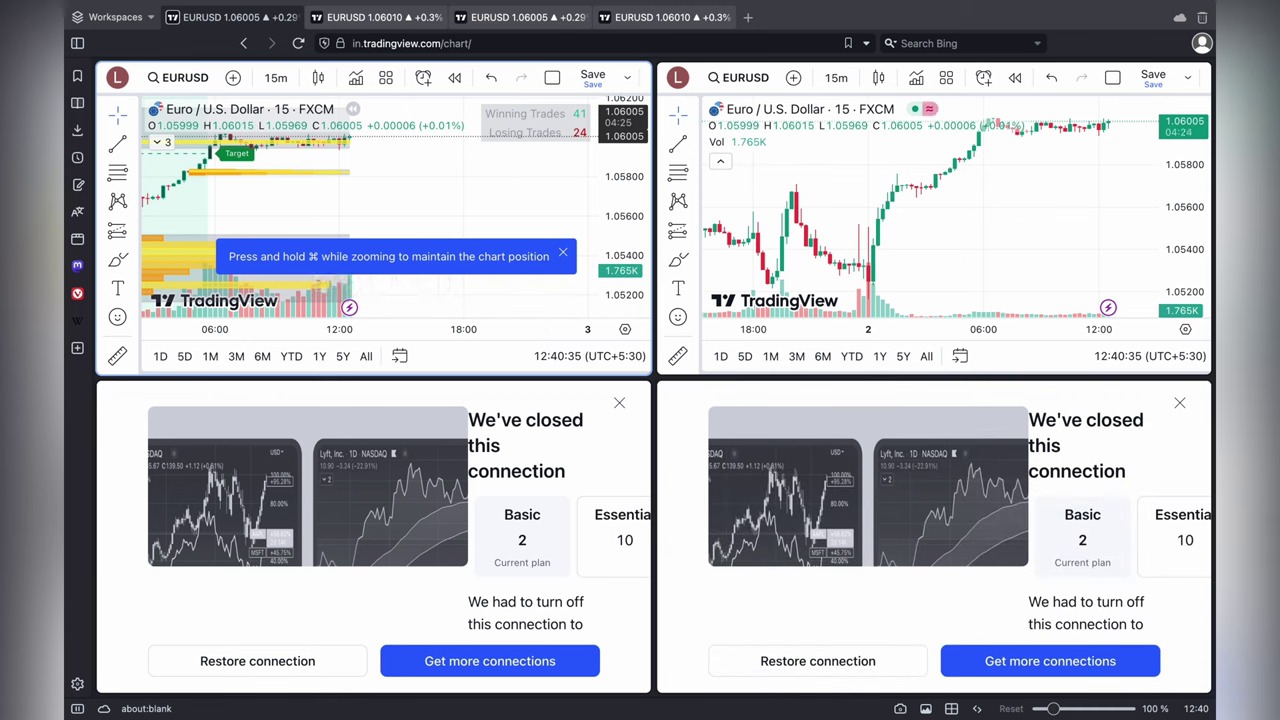
pyautogui.click(1180, 404)
pyautogui.click(619, 402)
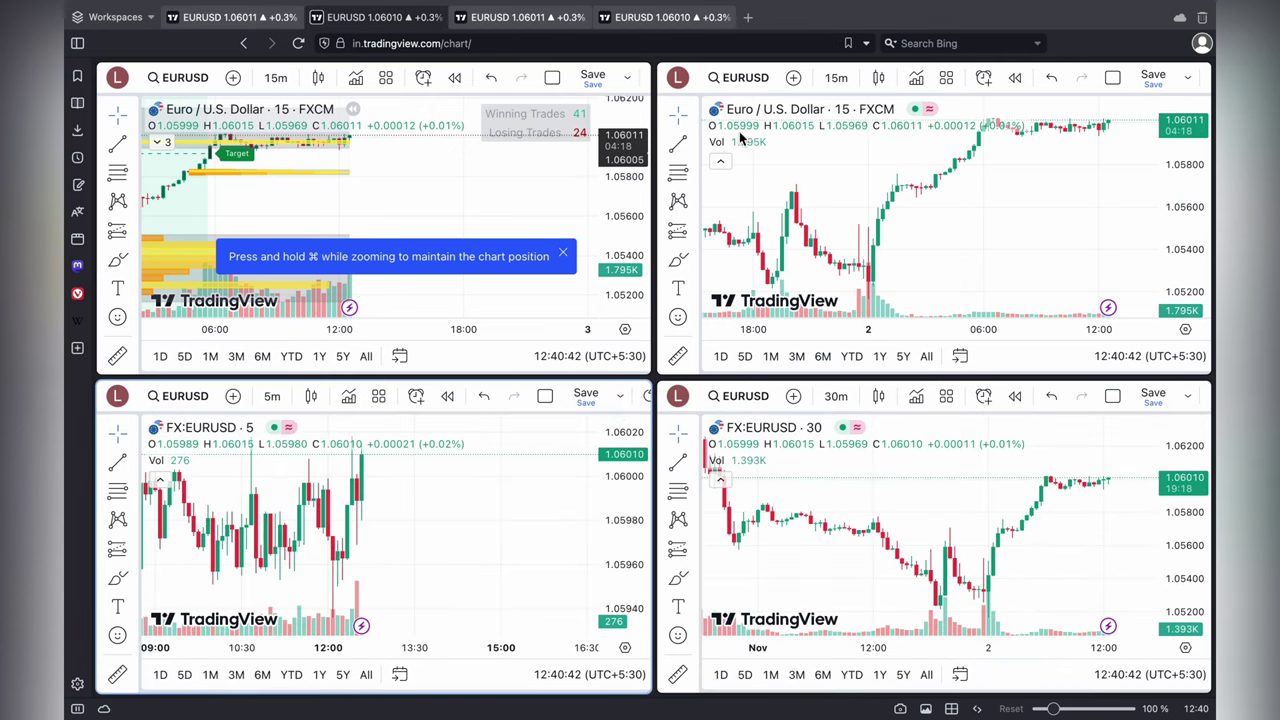
# Switch the top-right chart to 1-minute bars, compress its time and price scales, then add a new tab
pyautogui.click(836, 77)
pyautogui.click(860, 260)
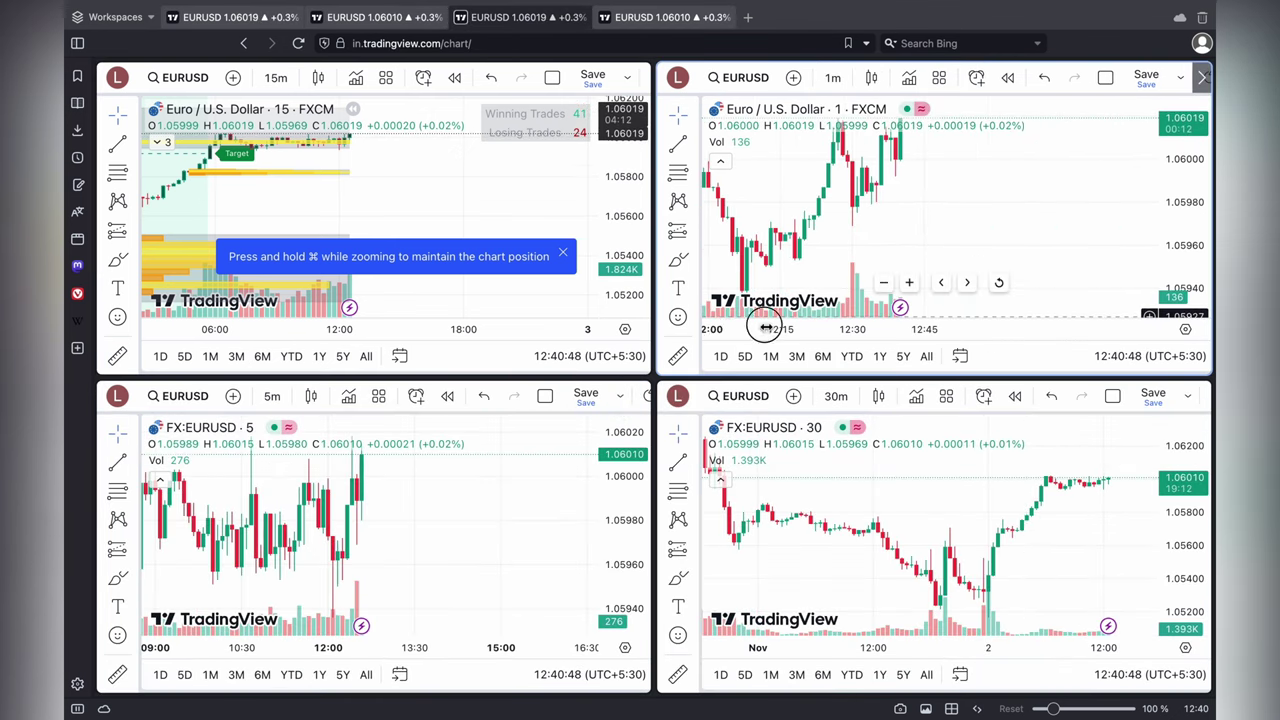
pyautogui.moveTo(765, 328); pyautogui.dragTo(722, 328)
pyautogui.moveTo(1180, 200); pyautogui.dragTo(1204, 234)
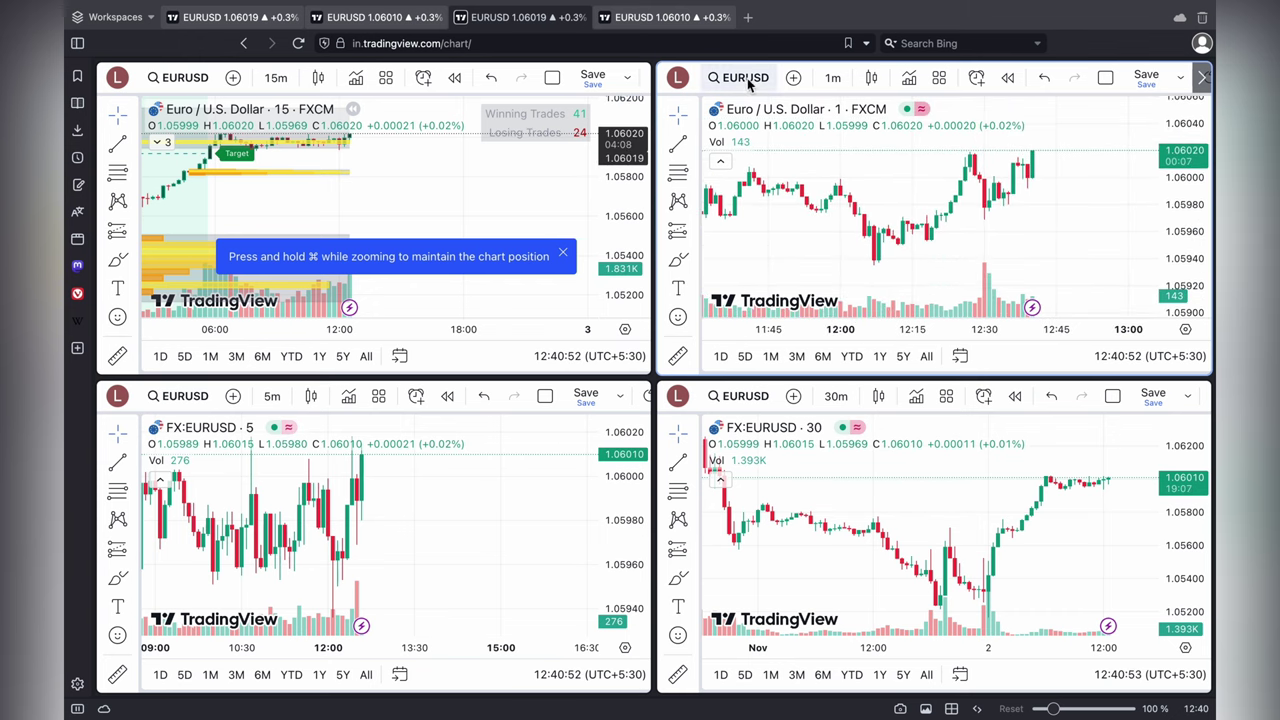
pyautogui.click(749, 18)
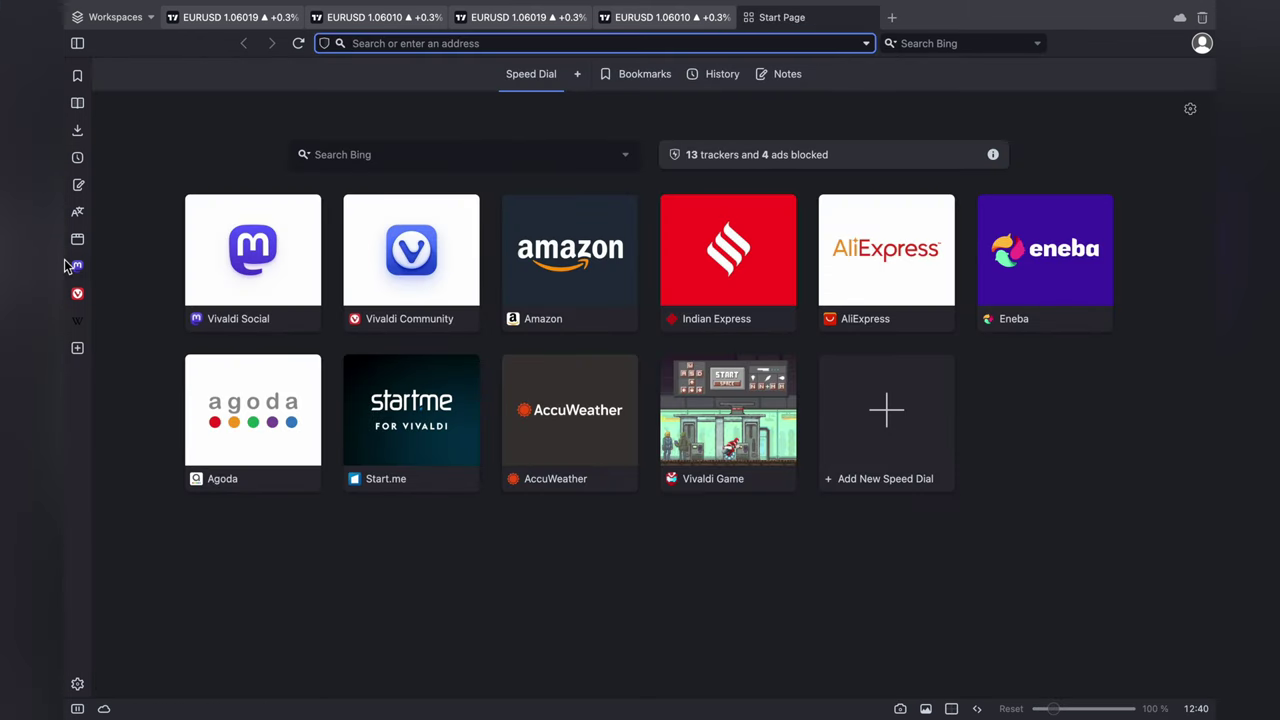
# Search Bing for 'go charting.com' and open the GoCharting website from the results
pyautogui.write('go cha')
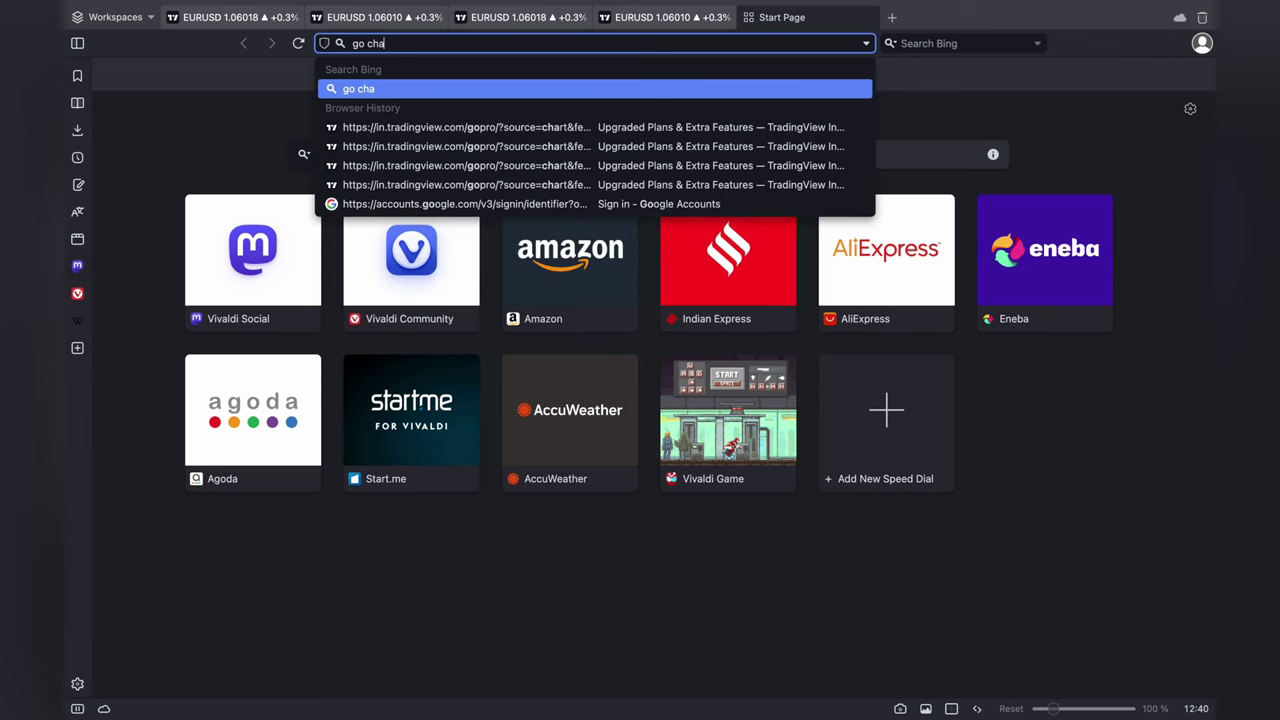
pyautogui.write('rting.com')
pyautogui.press('Return')
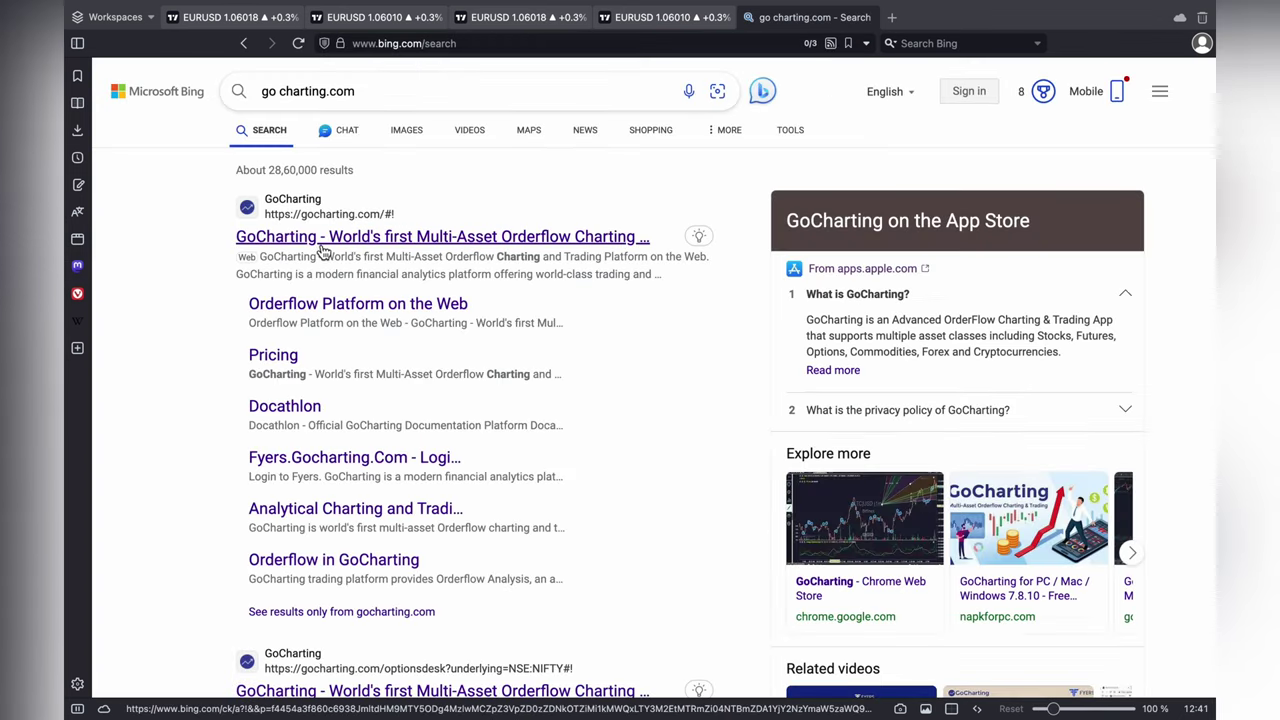
pyautogui.click(325, 249)
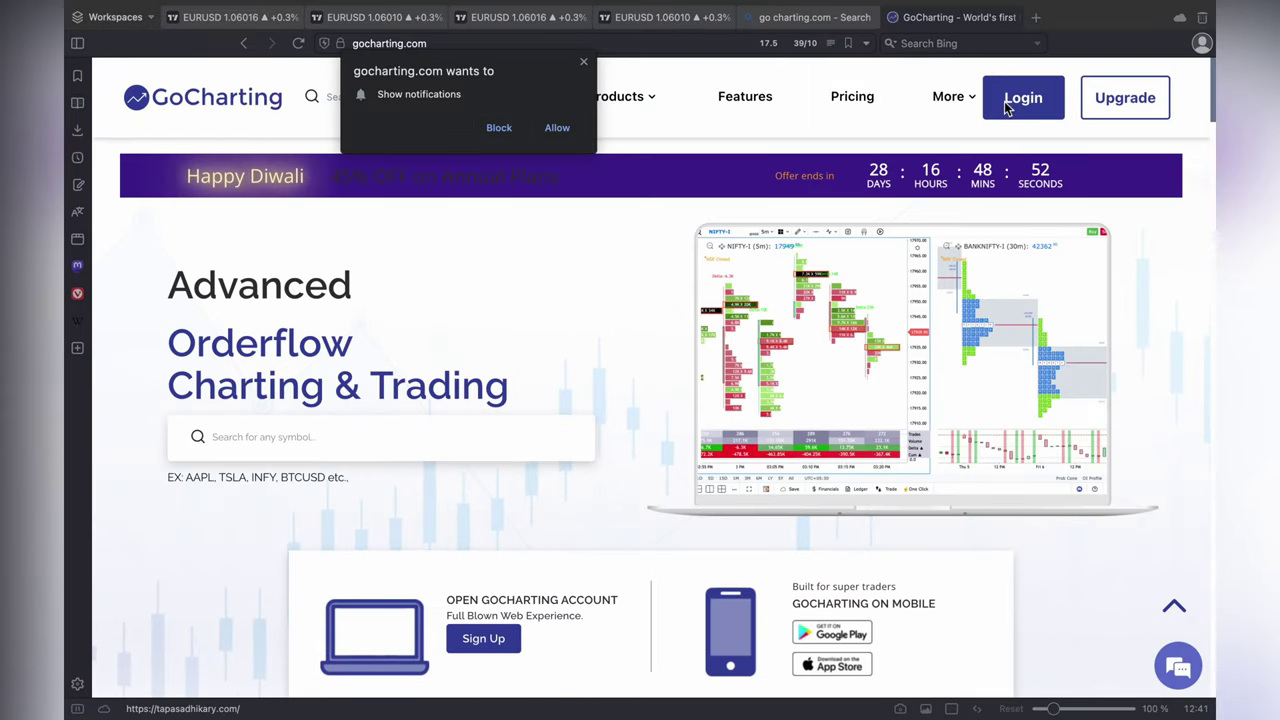
# Block site notifications and sign up for GoCharting with an email and password, declining password saving
pyautogui.click(499, 128)
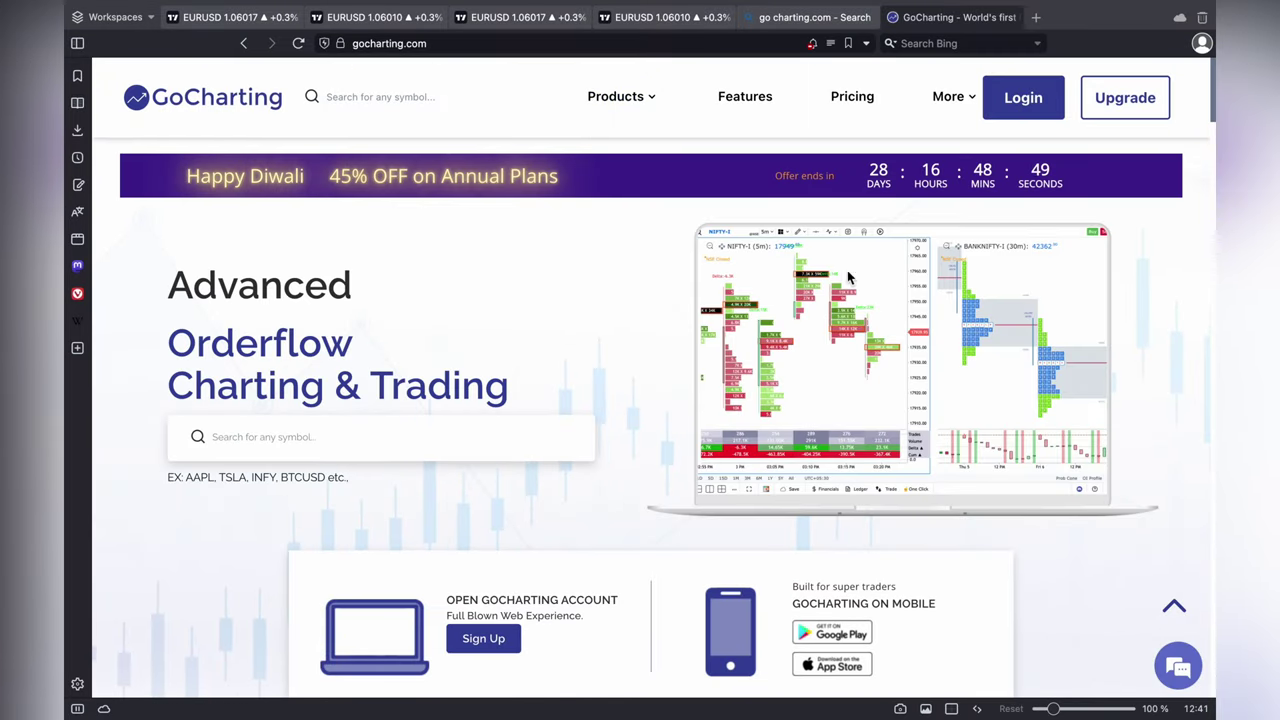
pyautogui.click(1023, 107)
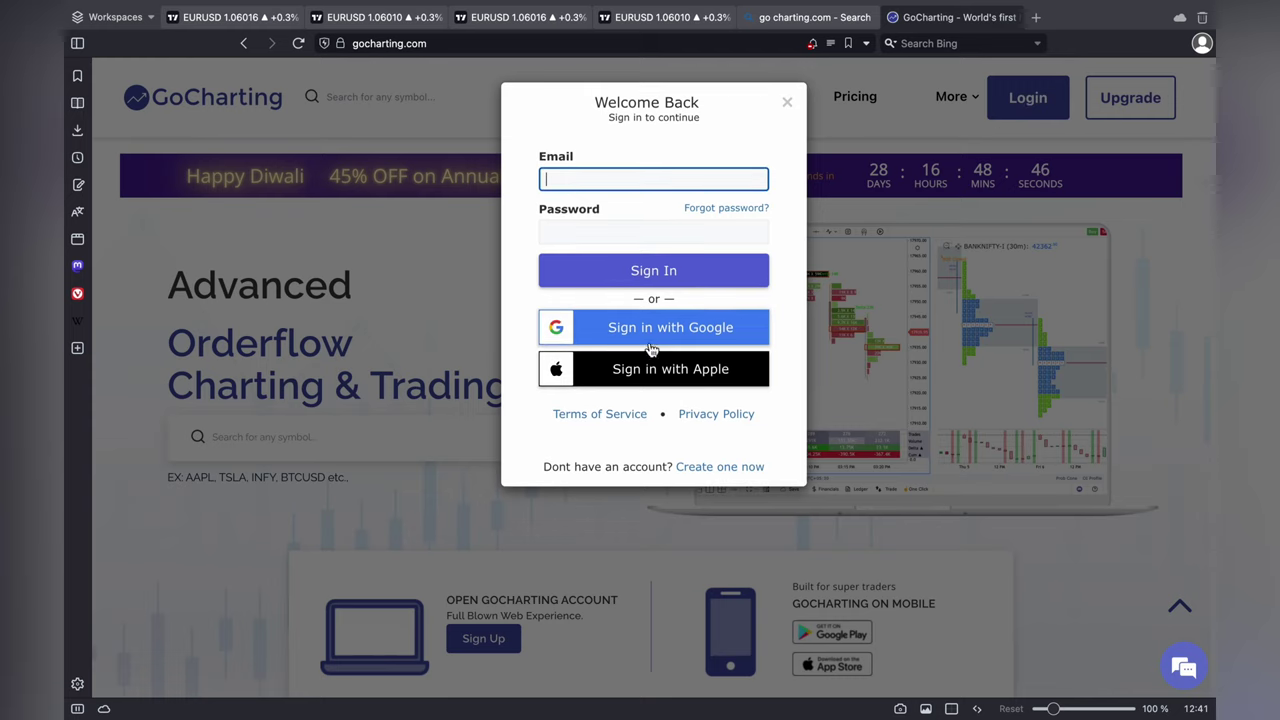
pyautogui.click(728, 470)
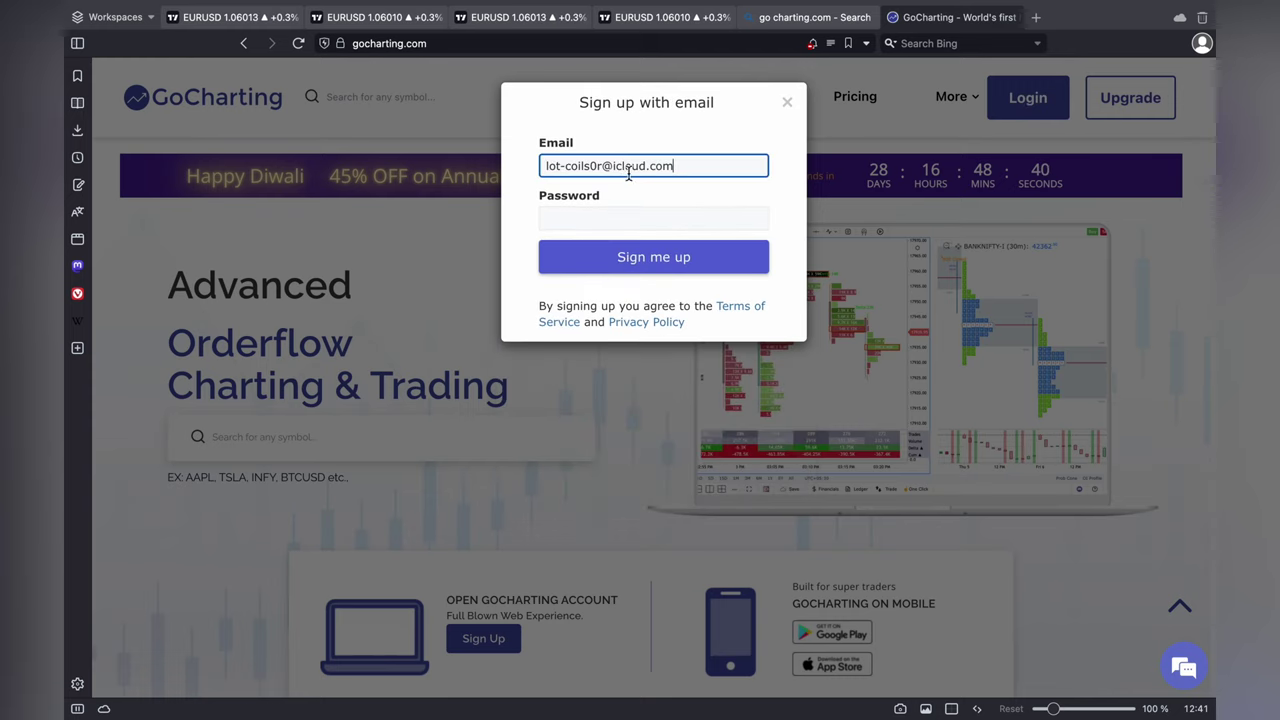
pyautogui.click(653, 258)
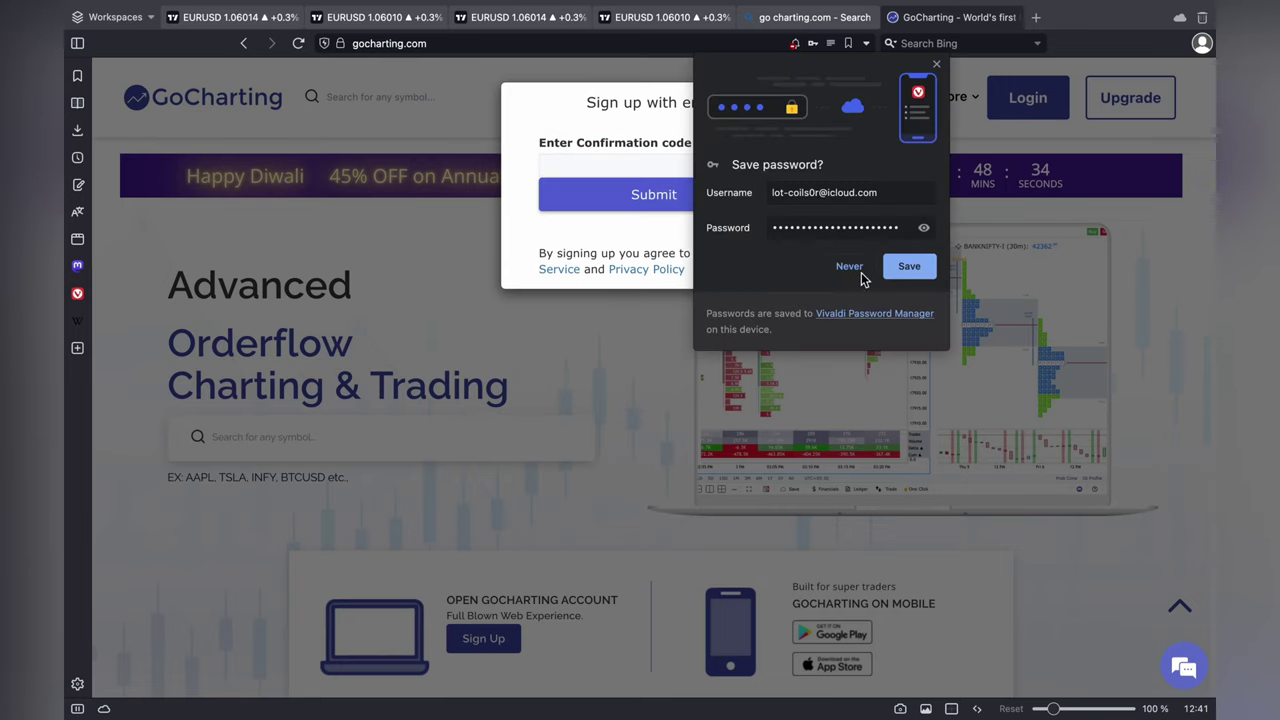
pyautogui.click(858, 270)
pyautogui.click(646, 170)
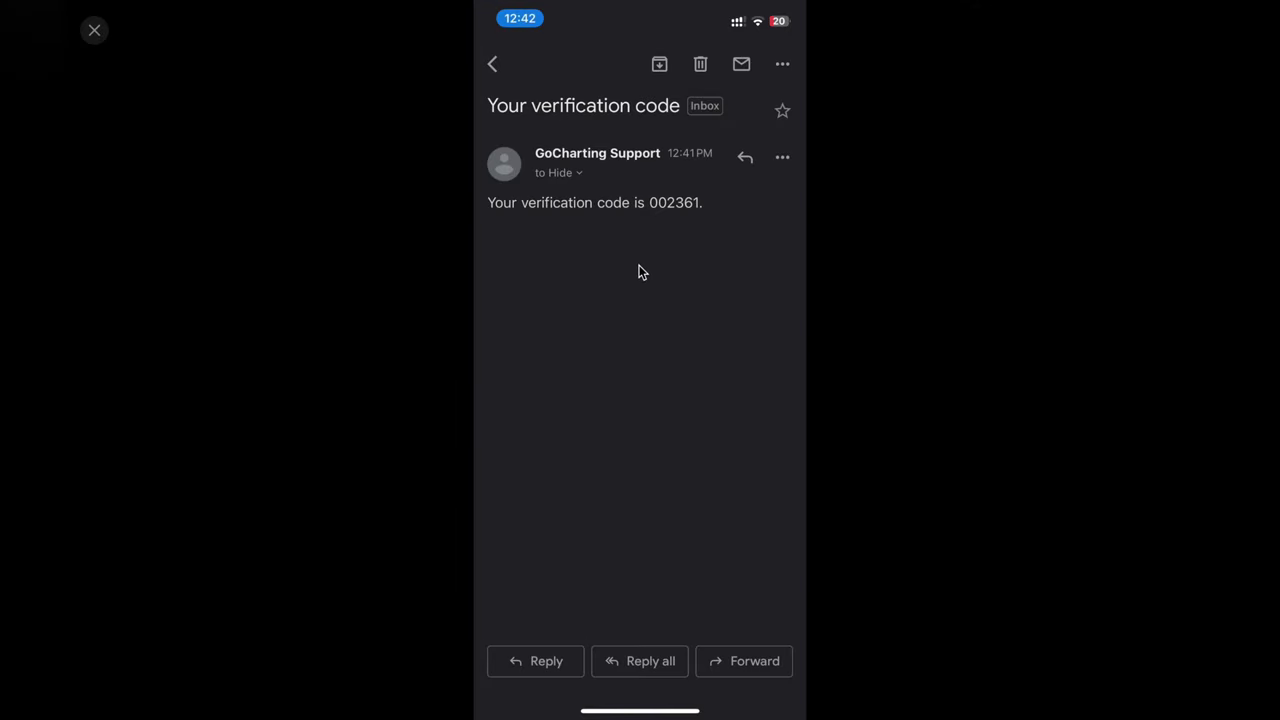
# Submit the verification code, then search EURUSD and open its chart
pyautogui.click(94, 30)
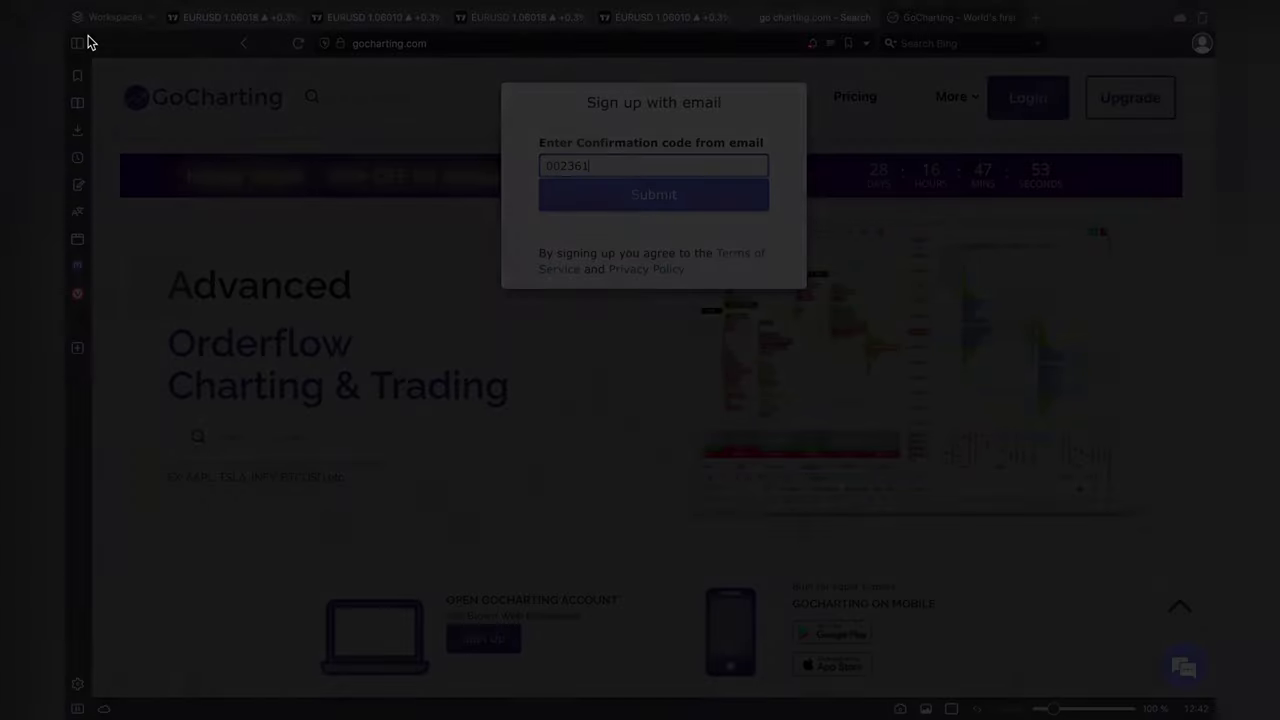
pyautogui.click(680, 206)
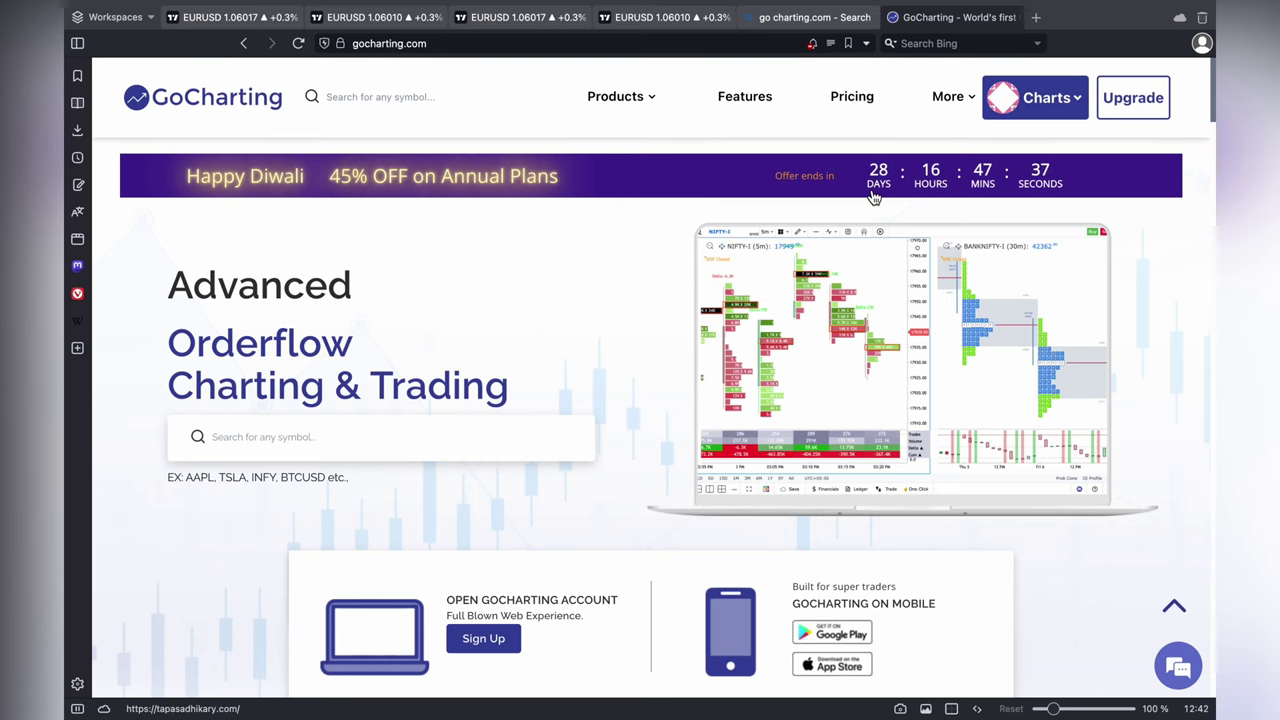
pyautogui.scroll(-1, 469, 363)
pyautogui.scroll(1, 426, 362)
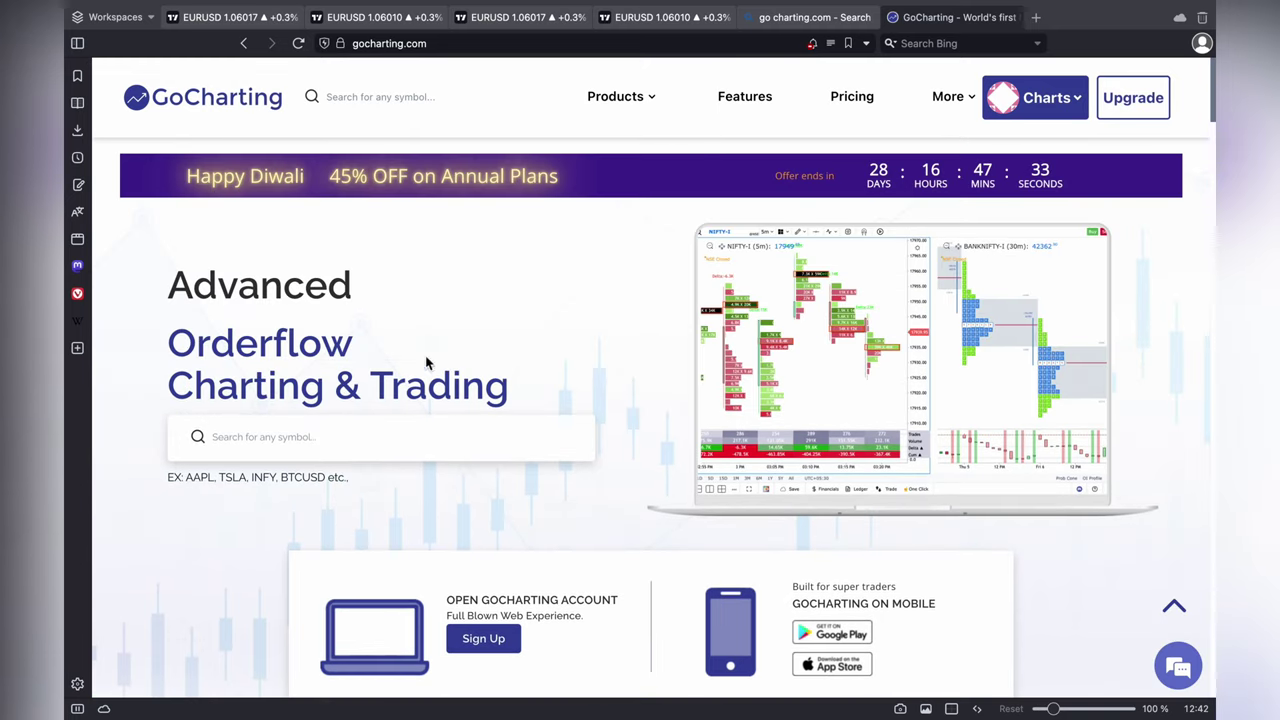
pyautogui.write('EURUSD')
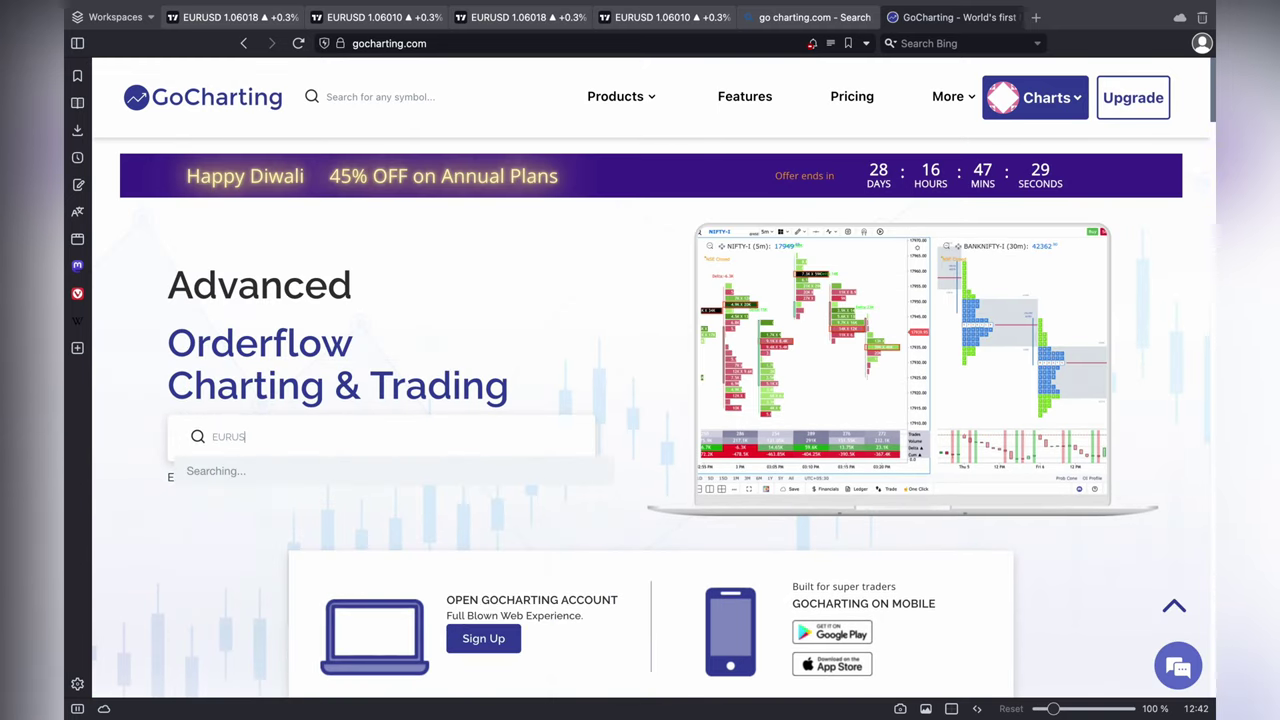
pyautogui.click(432, 522)
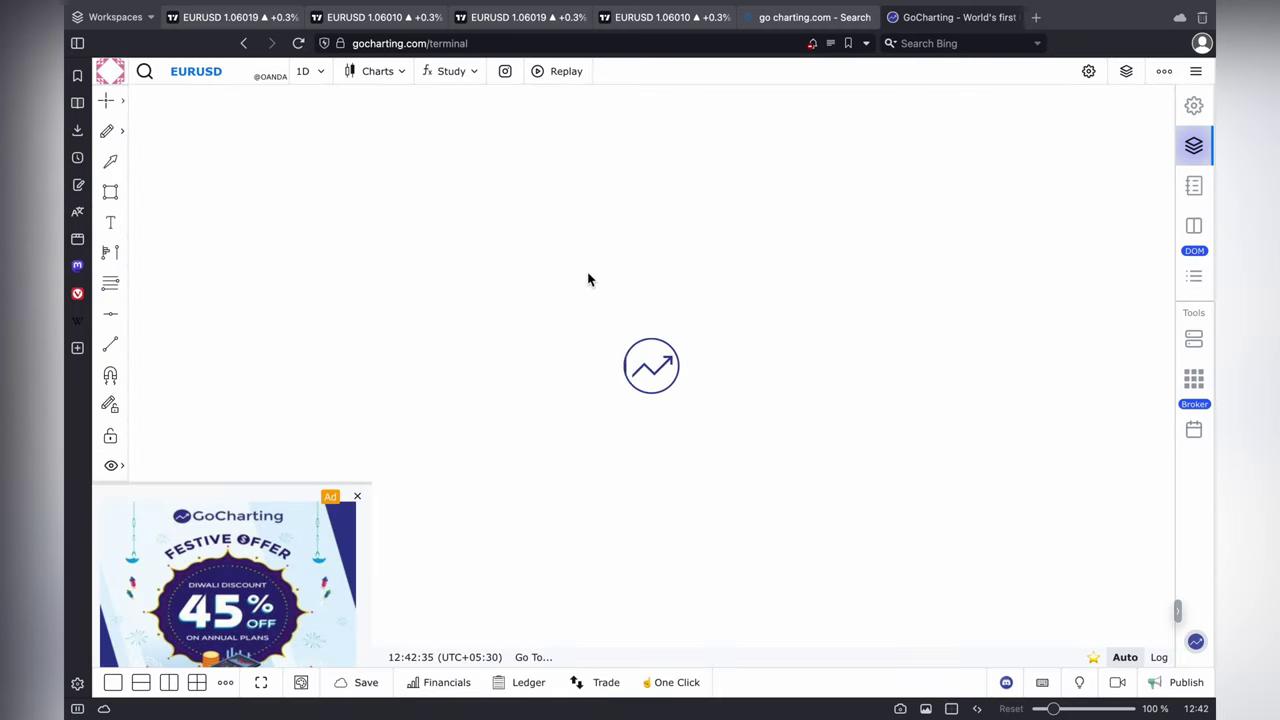
# Close the discount ad and replay the daily chart from mid-July at about 2.2 seconds per bar
pyautogui.click(357, 496)
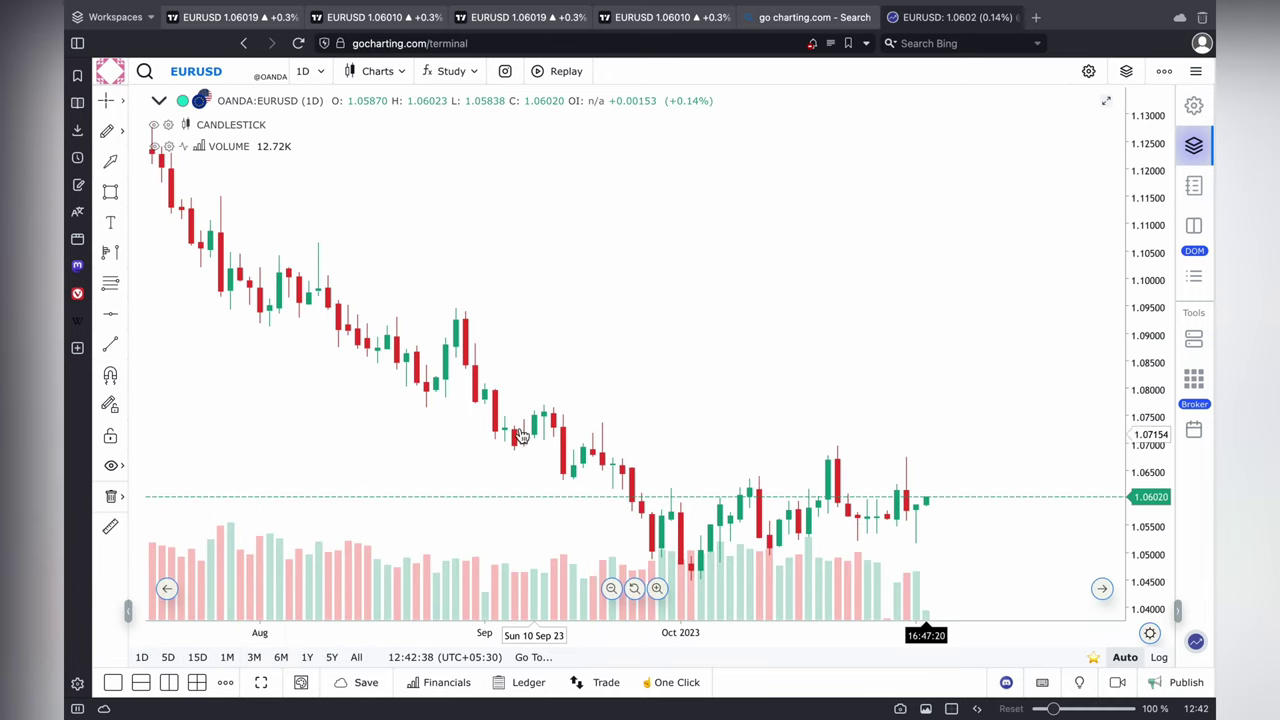
pyautogui.click(540, 72)
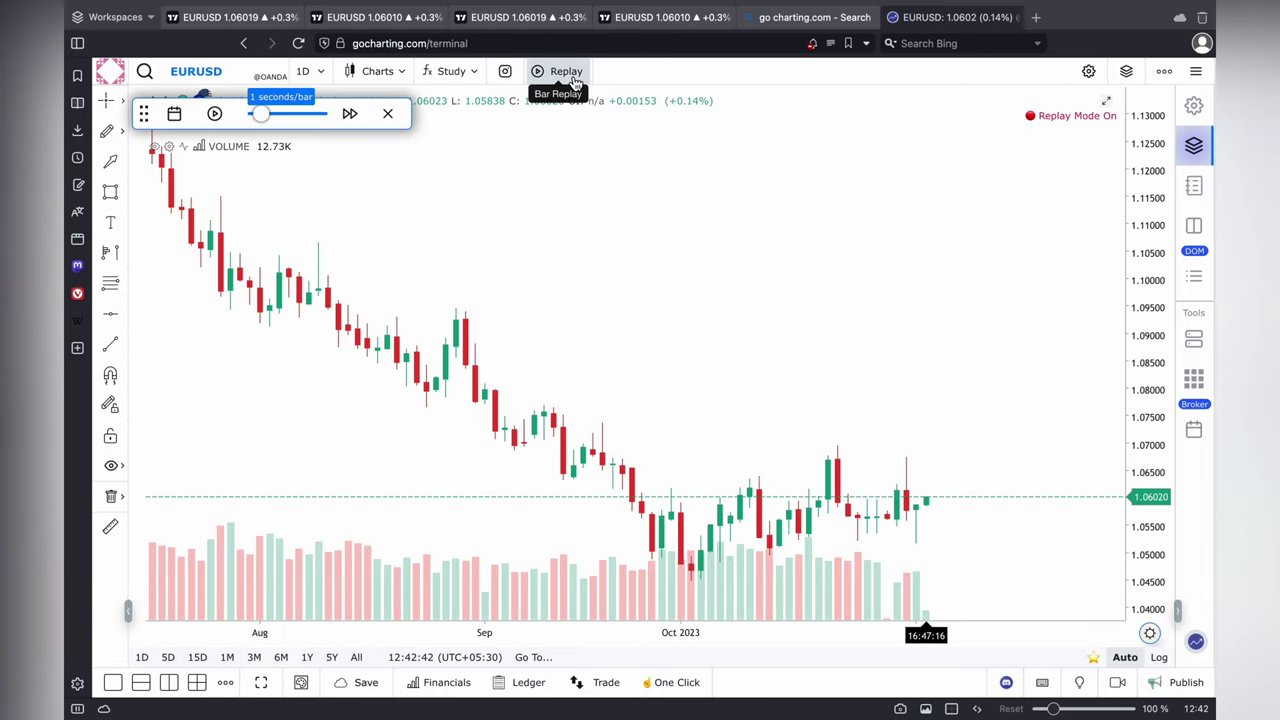
pyautogui.doubleClick(200, 168)
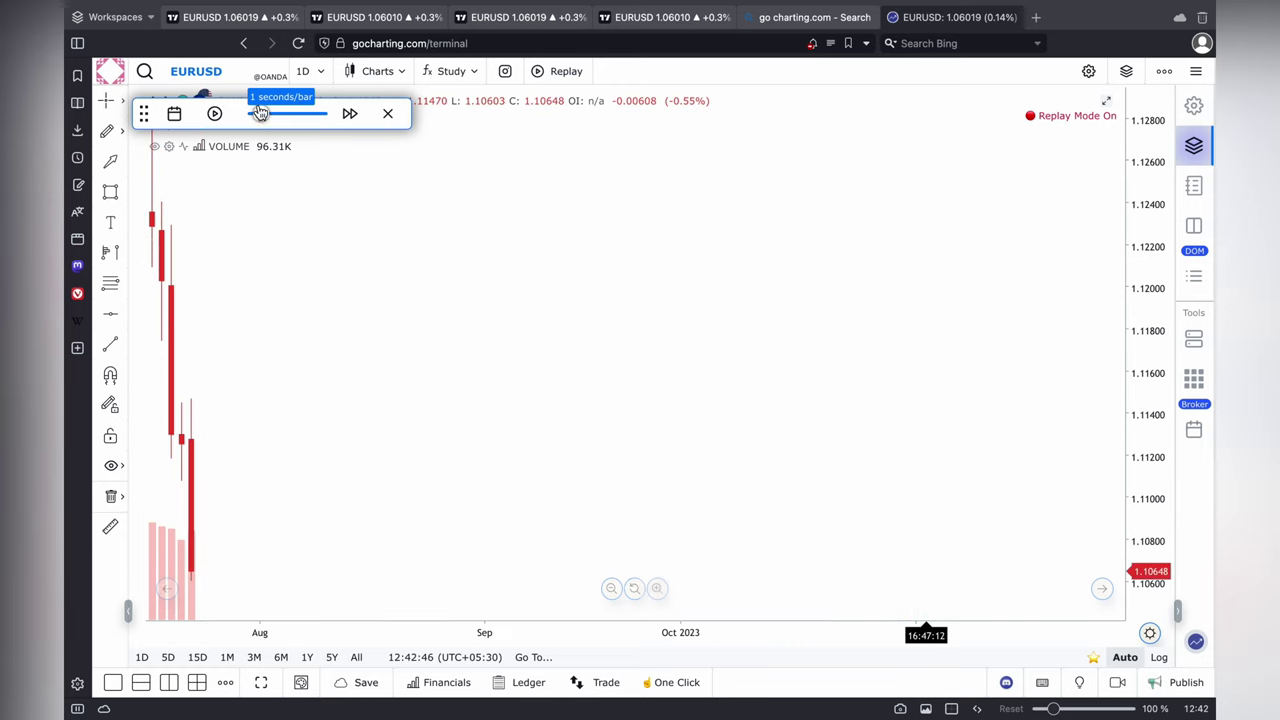
pyautogui.click(215, 114)
pyautogui.moveTo(277, 120); pyautogui.dragTo(286, 118)
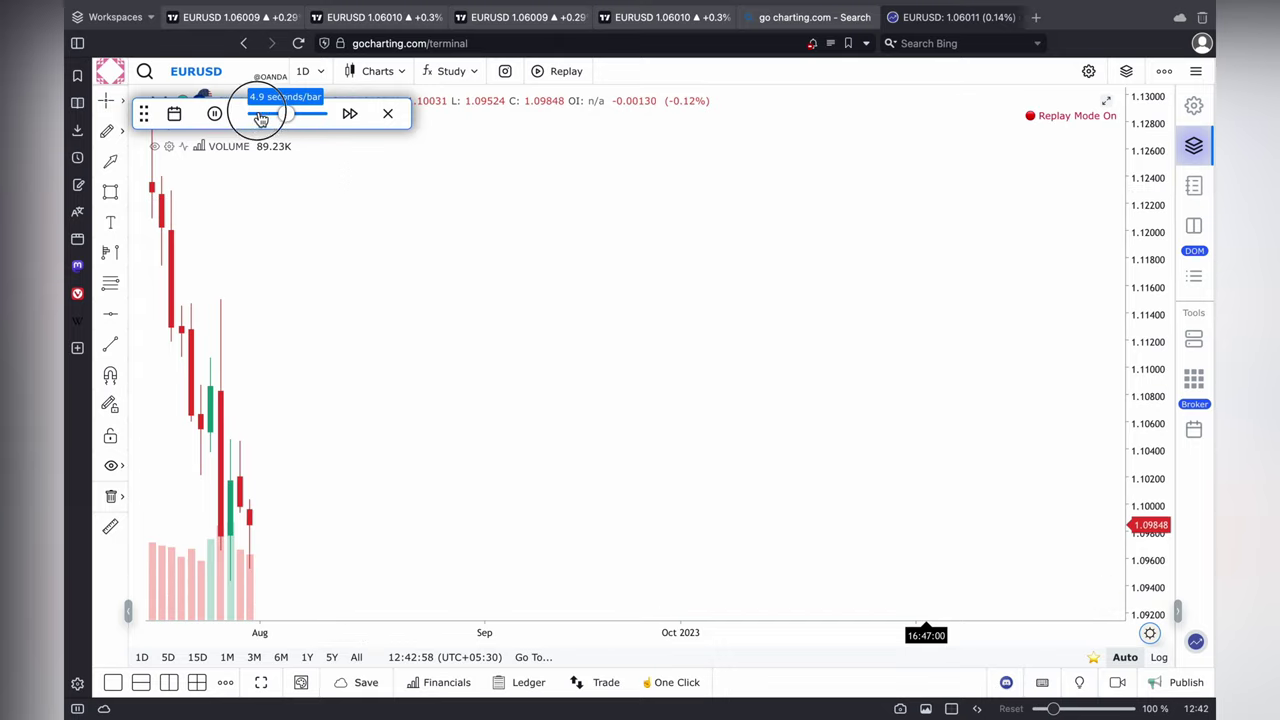
pyautogui.moveTo(257, 118)
pyautogui.mouseDown()
pyautogui.moveTo(273, 120)
pyautogui.moveTo(262, 118)
pyautogui.mouseUp()
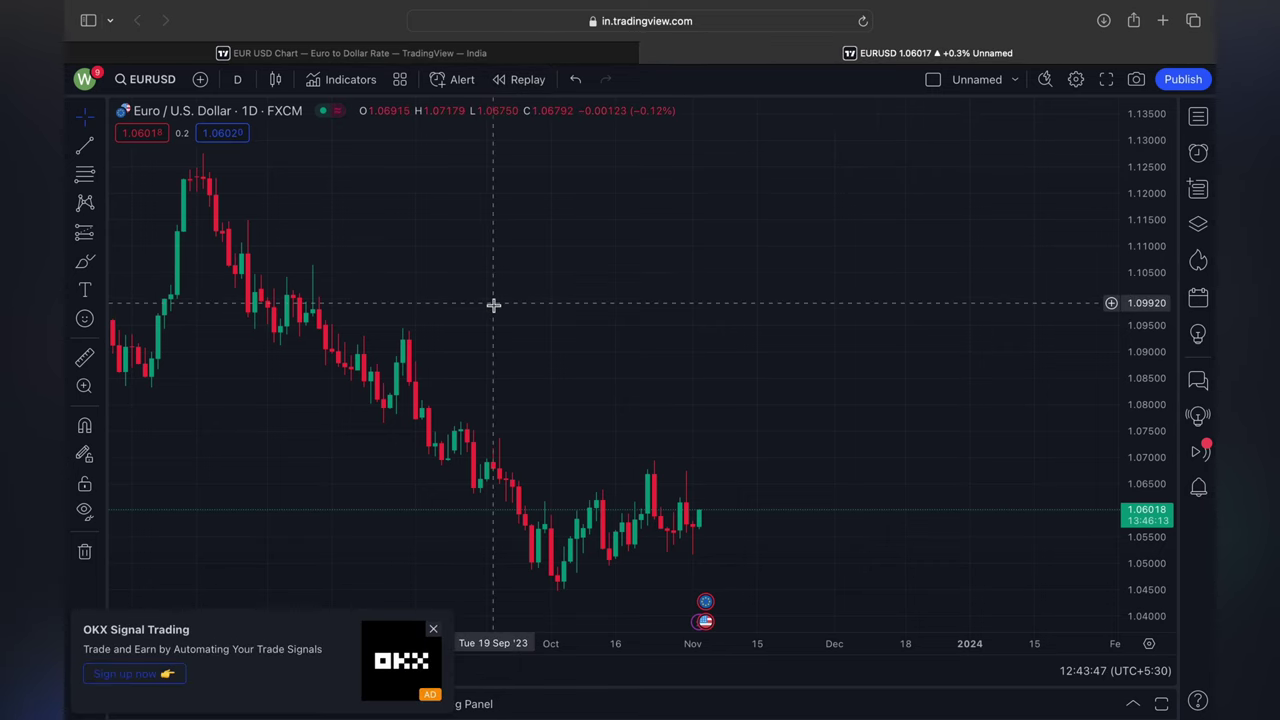
# Search indicators for 'smart money break' and add Smart Money Breakouts [ChartPrime] to the chart
pyautogui.click(343, 80)
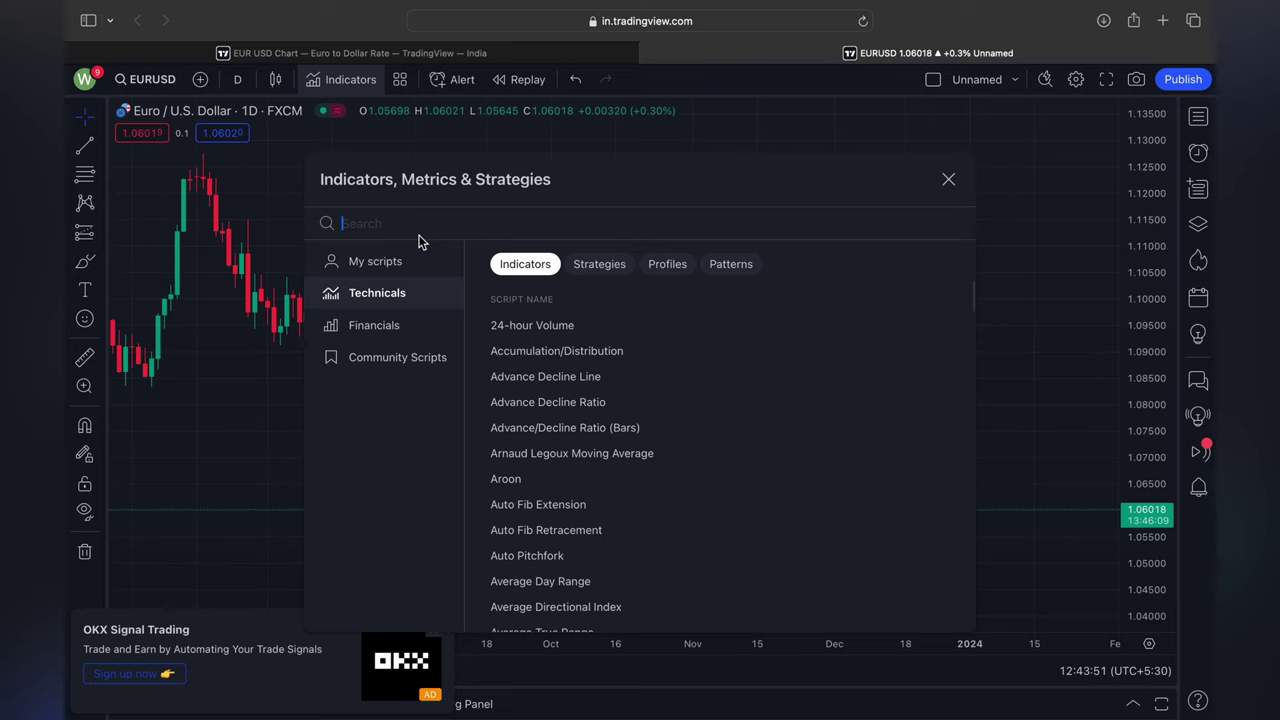
pyautogui.write('smart')
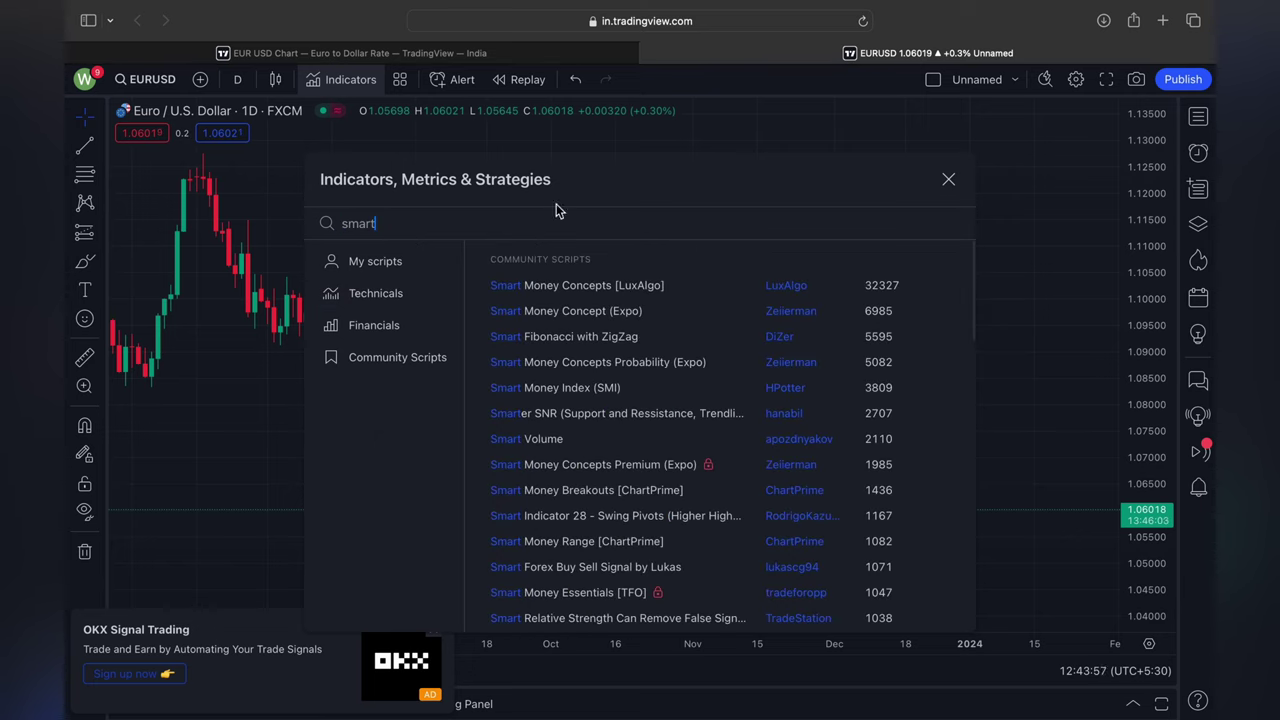
pyautogui.write(' money break')
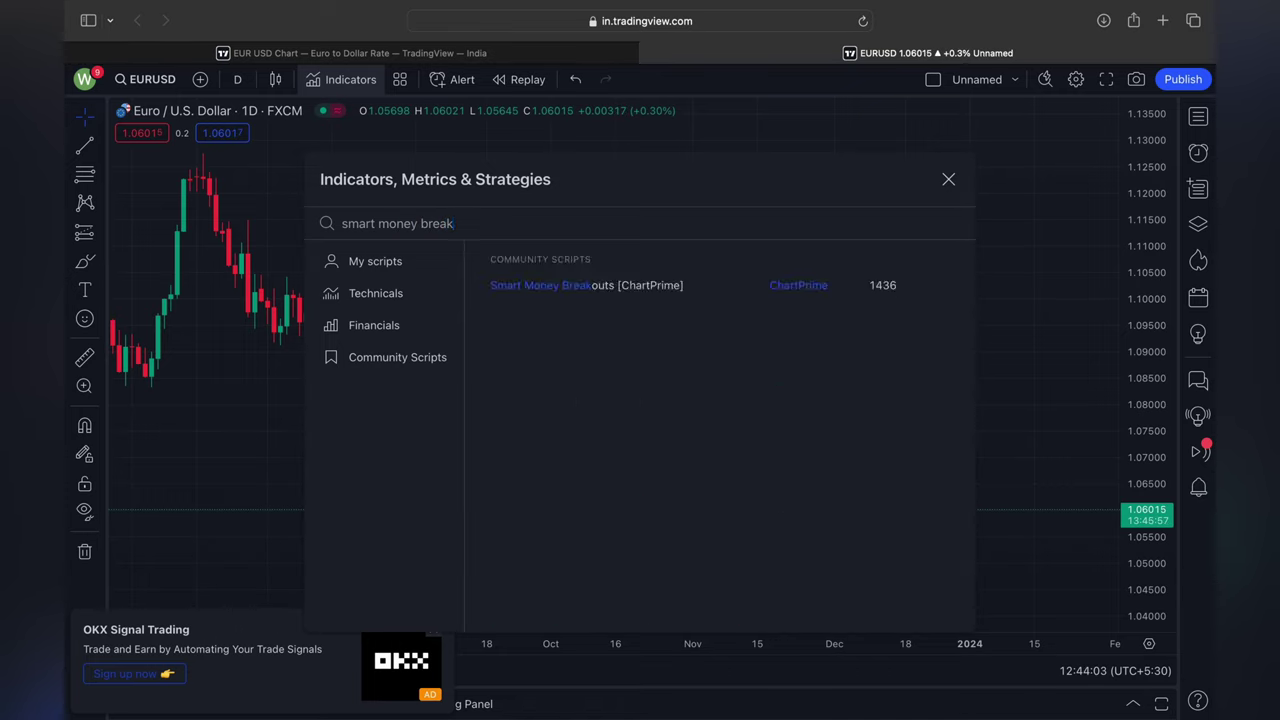
pyautogui.click(657, 290)
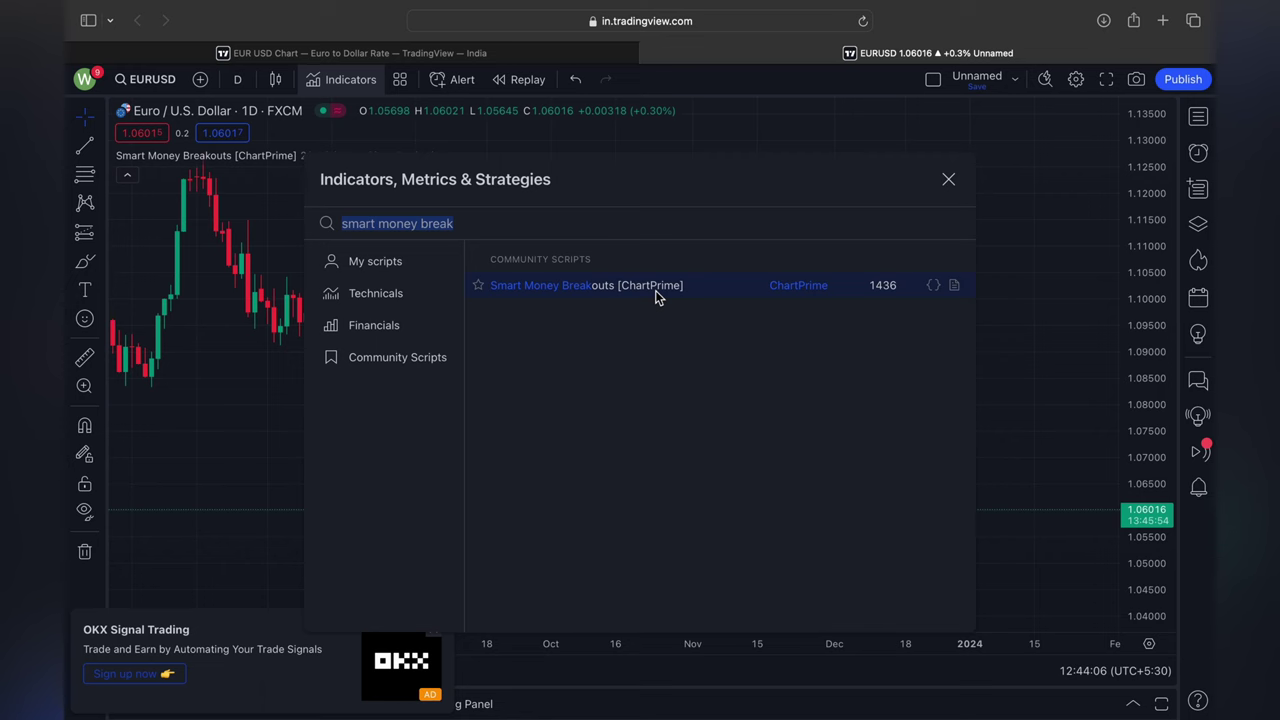
pyautogui.click(231, 290)
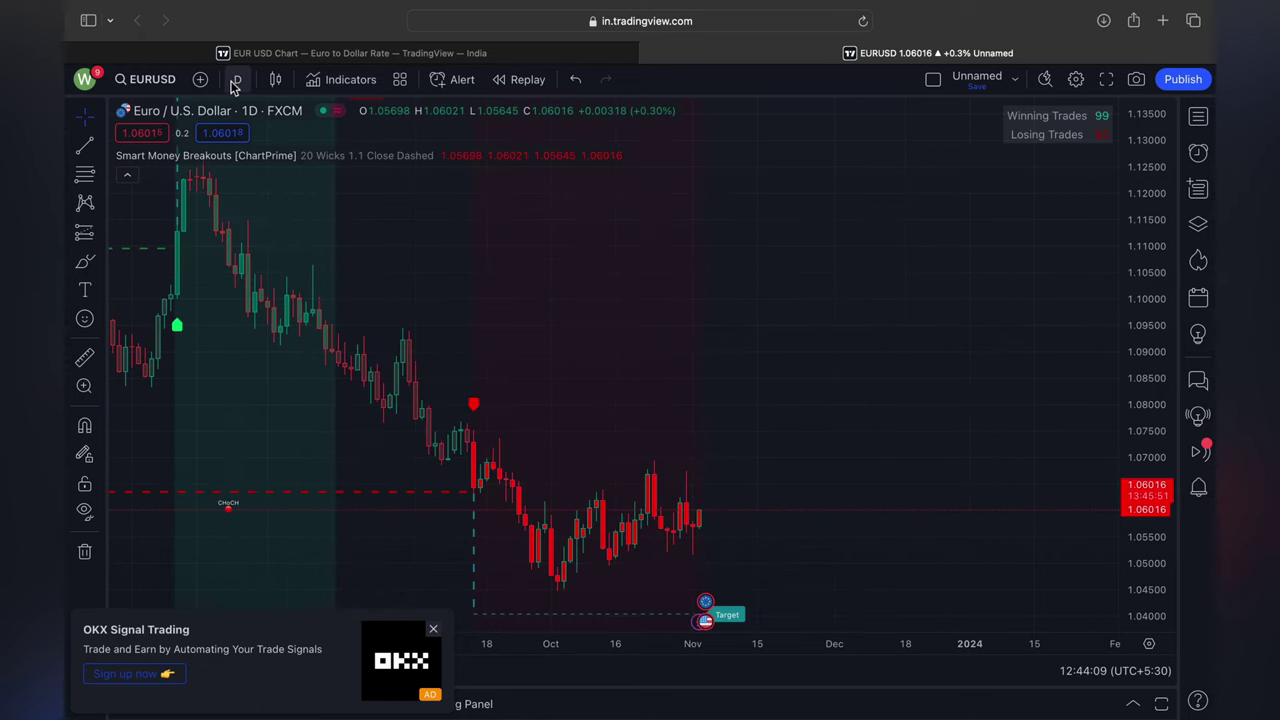
# Switch EURUSD to 15-minute candles, reset scales with Option+R, stretch the price axis and pan back
pyautogui.click(237, 80)
pyautogui.click(277, 325)
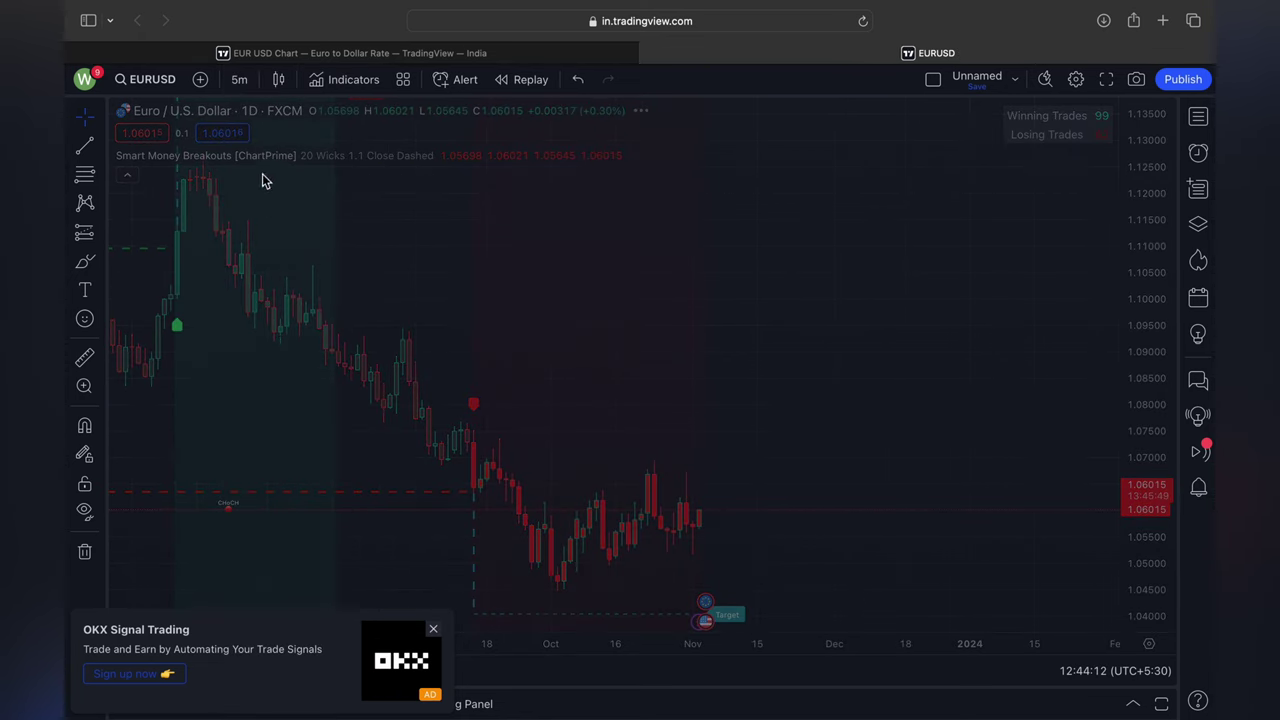
pyautogui.click(240, 80)
pyautogui.click(255, 341)
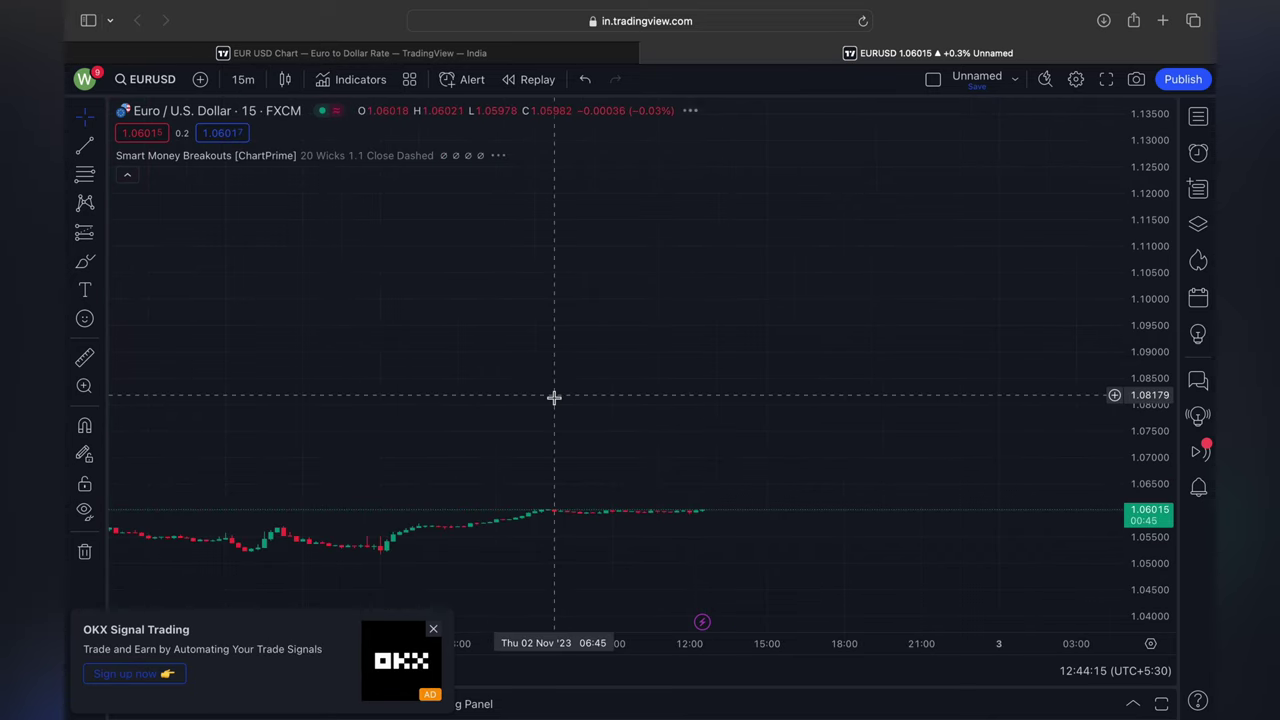
pyautogui.moveTo(1157, 430); pyautogui.dragTo(1170, 198)
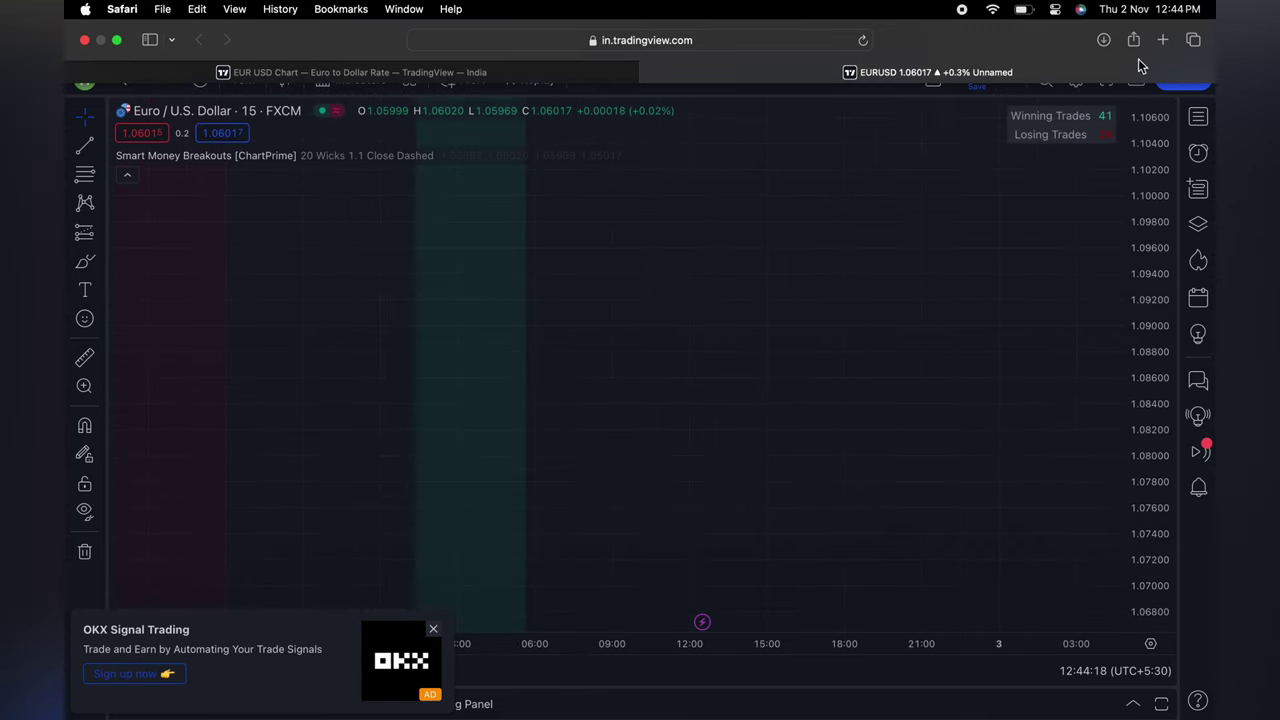
pyautogui.hotkey('alt', 'r')
pyautogui.moveTo(1146, 378); pyautogui.dragTo(1148, 500)
pyautogui.moveTo(564, 498); pyautogui.dragTo(822, 382)
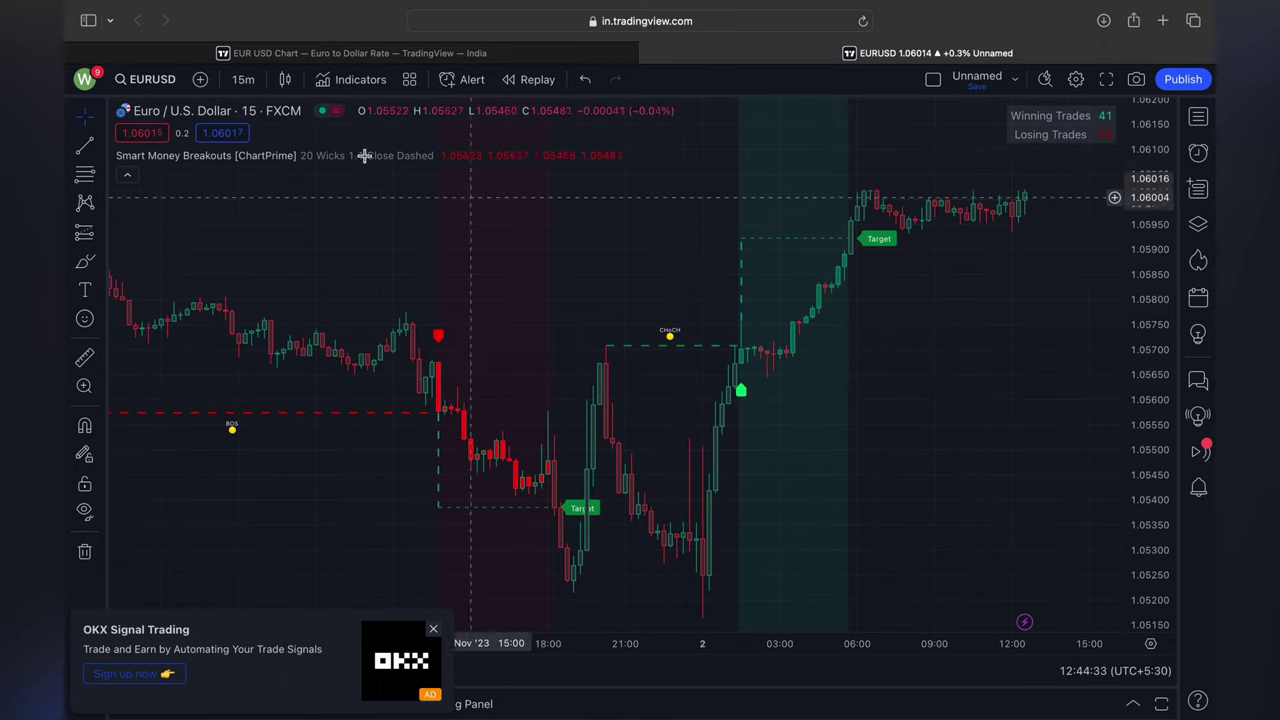
# Search 'volume profile ba' and add Volume Profile Bar-Magnified Order Blocks to the 15m chart
pyautogui.click(333, 88)
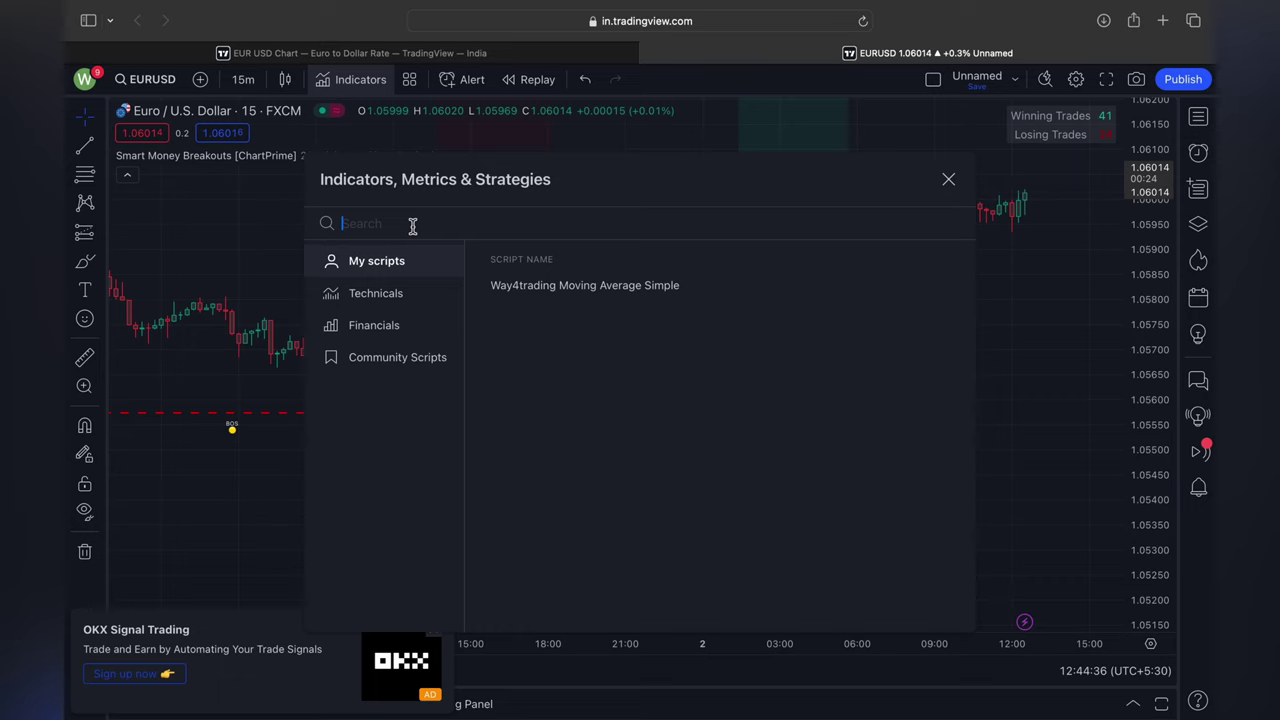
pyautogui.write('volum')
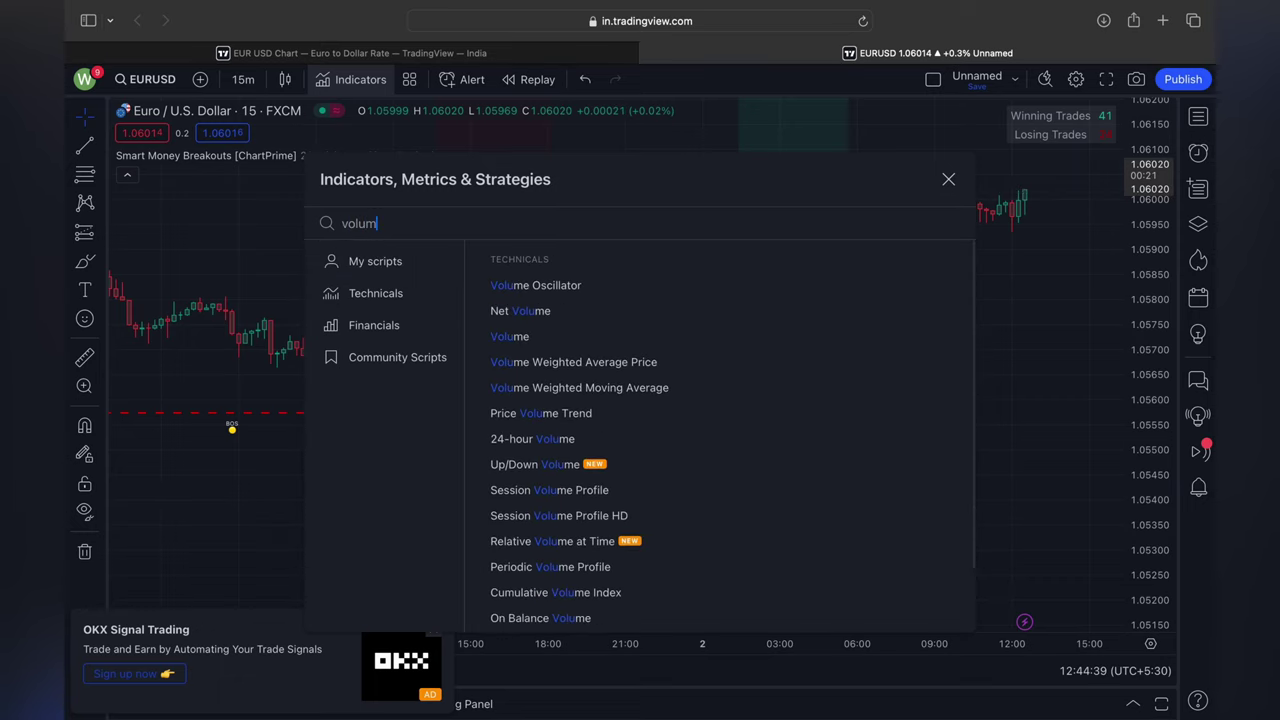
pyautogui.write('e pr')
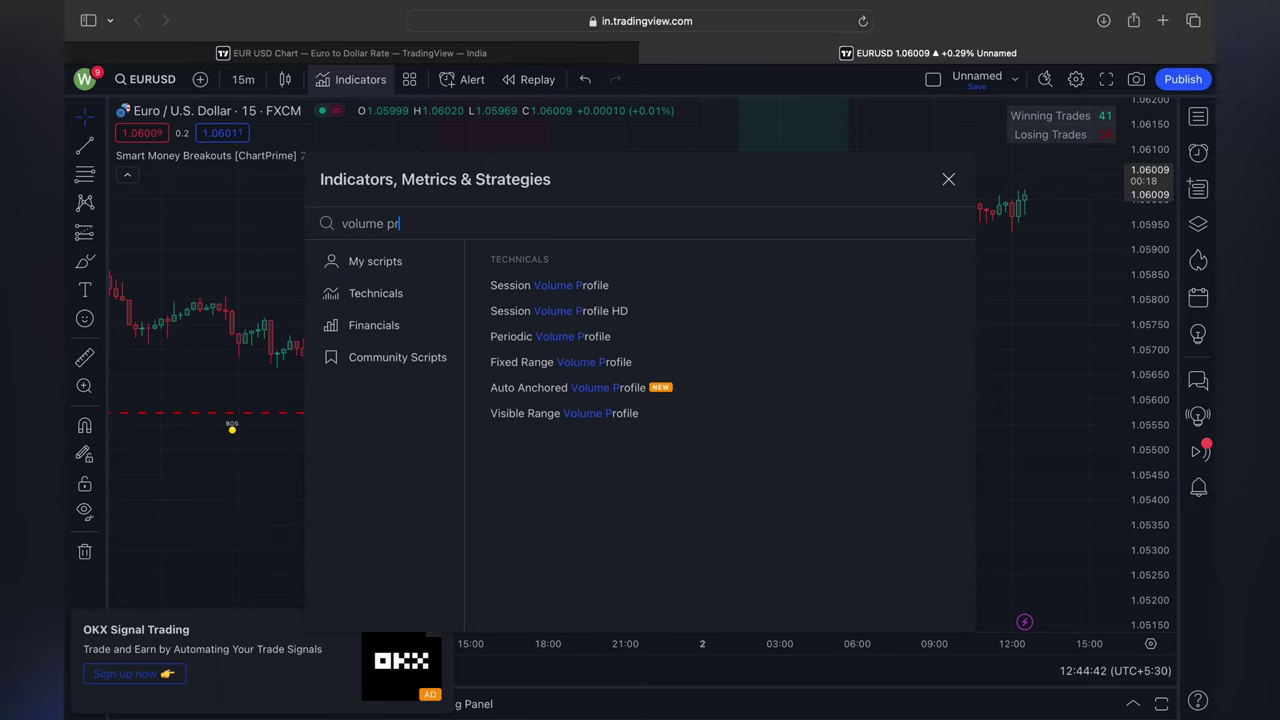
pyautogui.write('ofile')
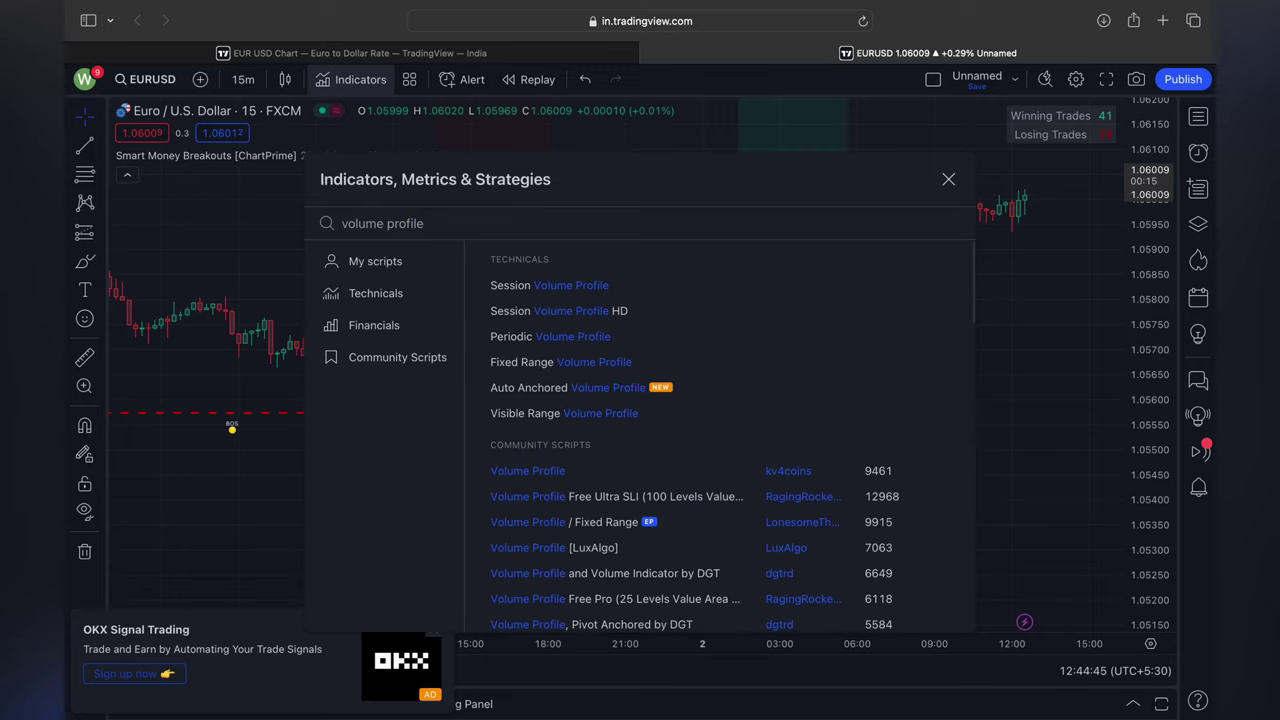
pyautogui.write(' bar')
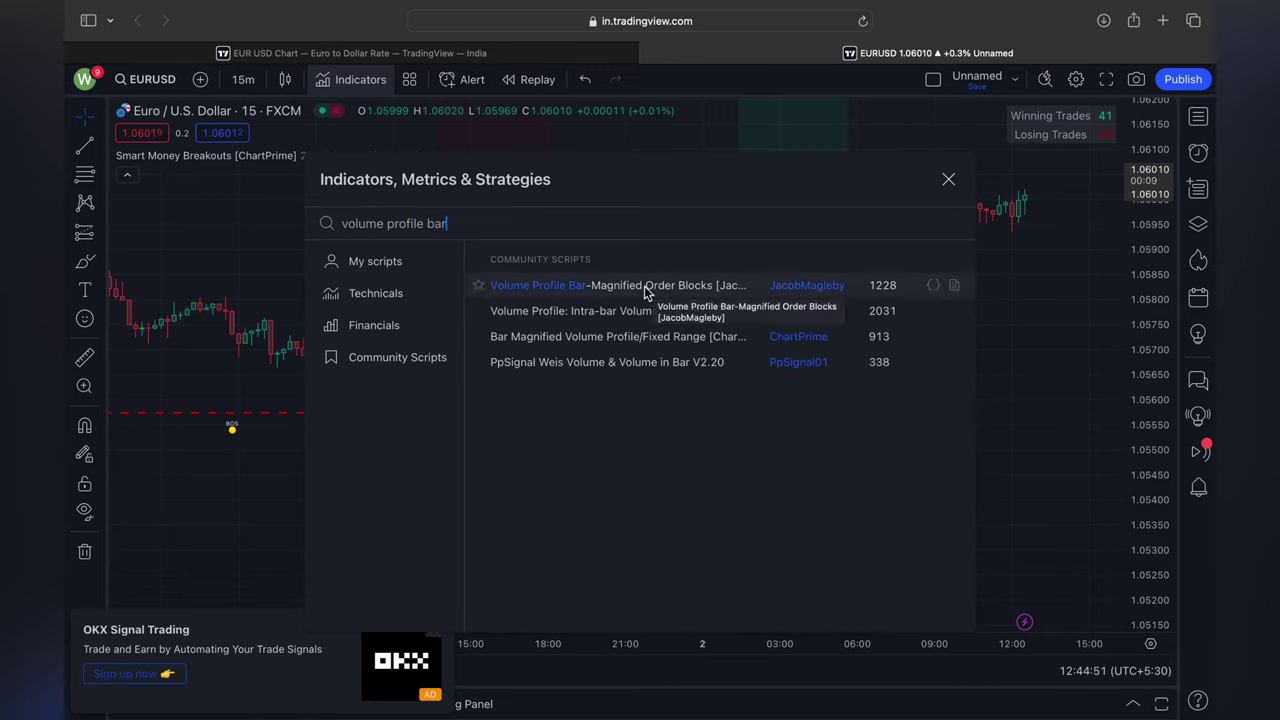
pyautogui.click(645, 290)
# Close the indicator search, collapse the indicator legend, and dismiss the OKX advert
pyautogui.press('Escape')
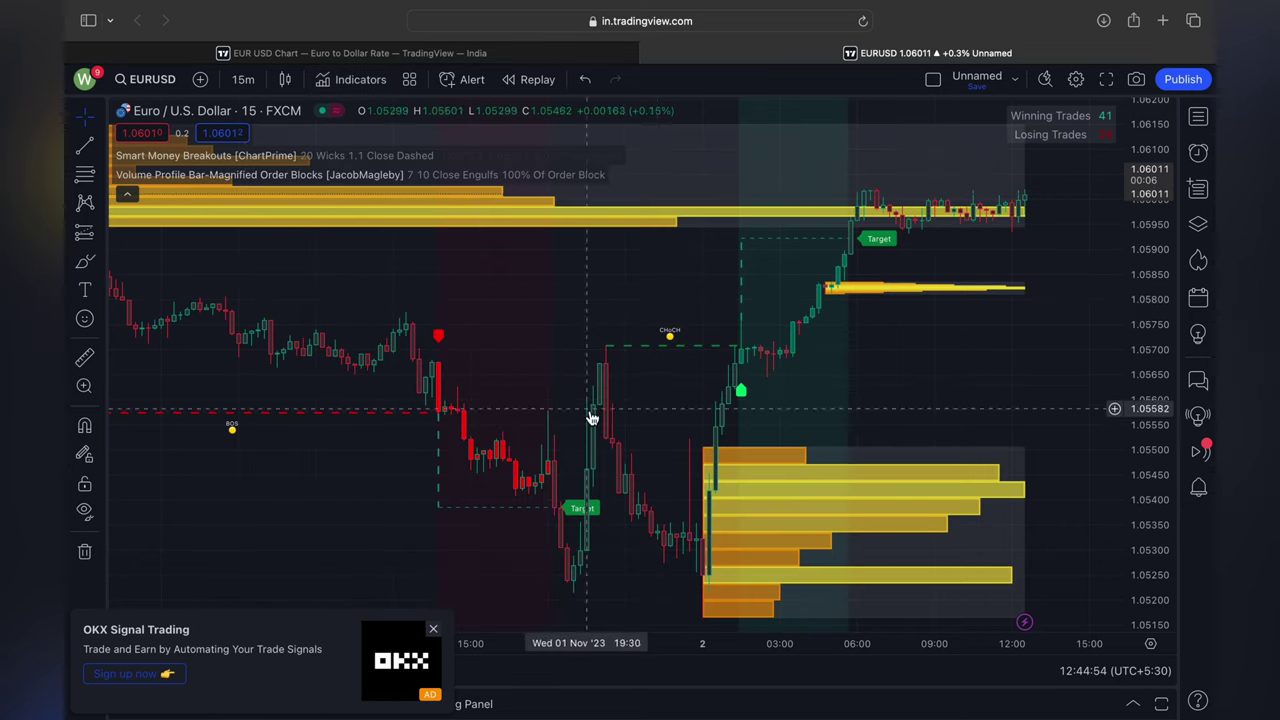
pyautogui.hscroll(4, 700, 428)
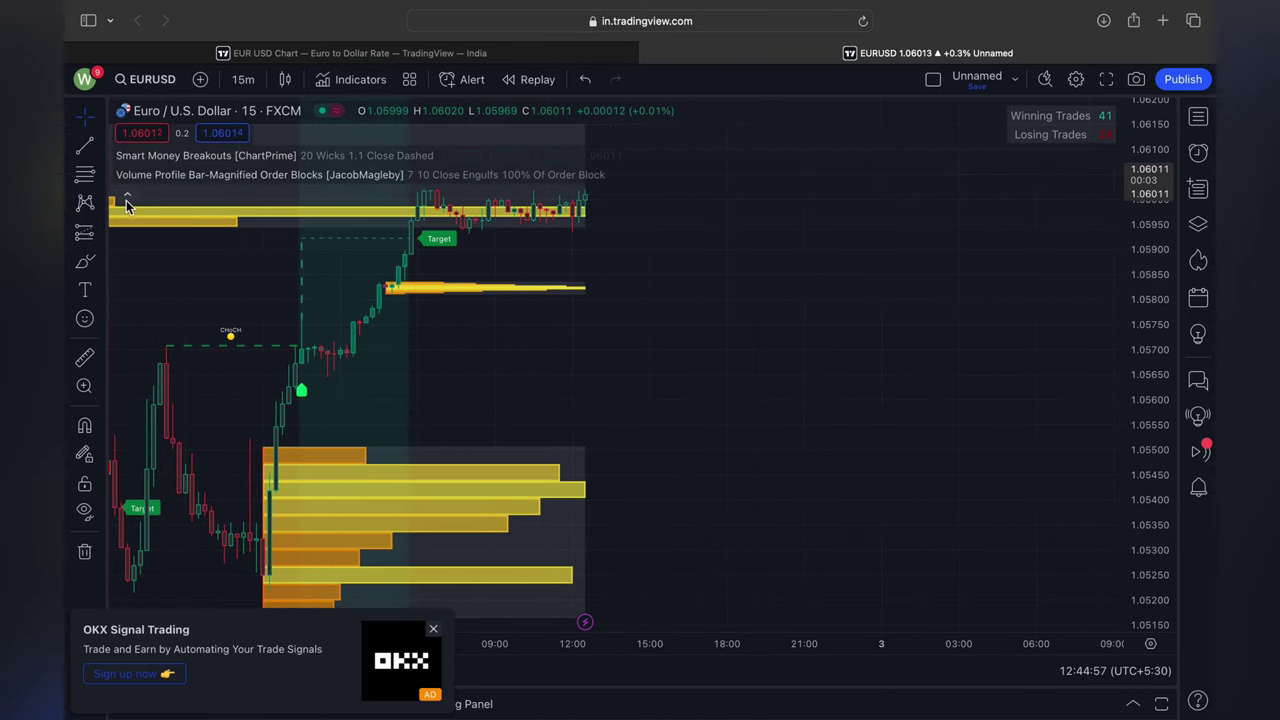
pyautogui.click(126, 193)
pyautogui.hscroll(-8, 363, 363)
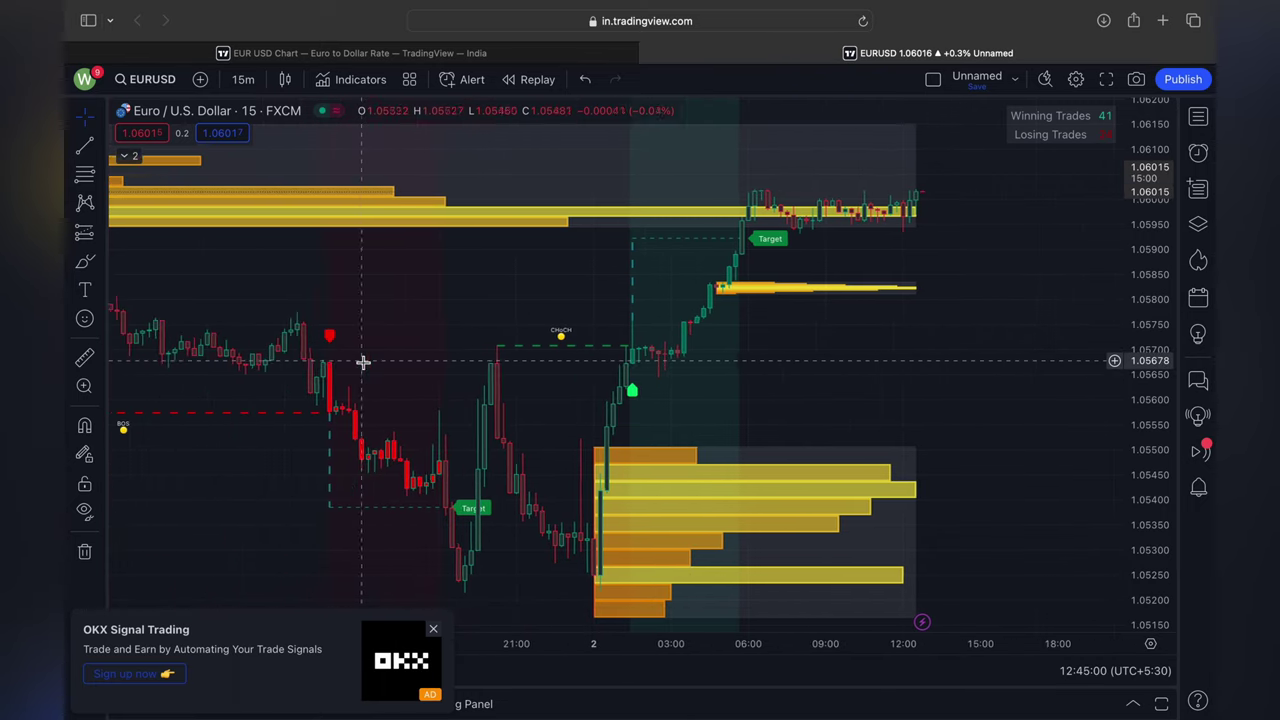
pyautogui.click(432, 633)
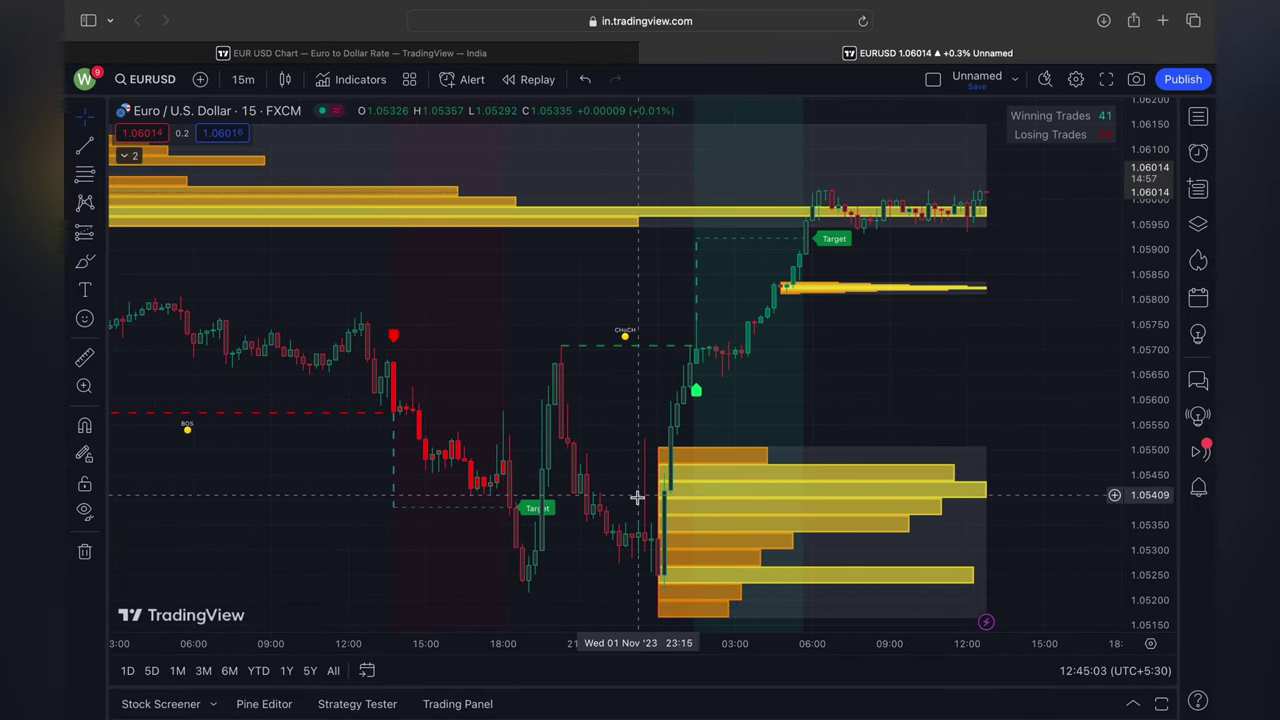
# Compress the price scale to show more range and start bar replay on the chart
pyautogui.hscroll(-8, 385, 243)
pyautogui.hscroll(-2, 387, 243)
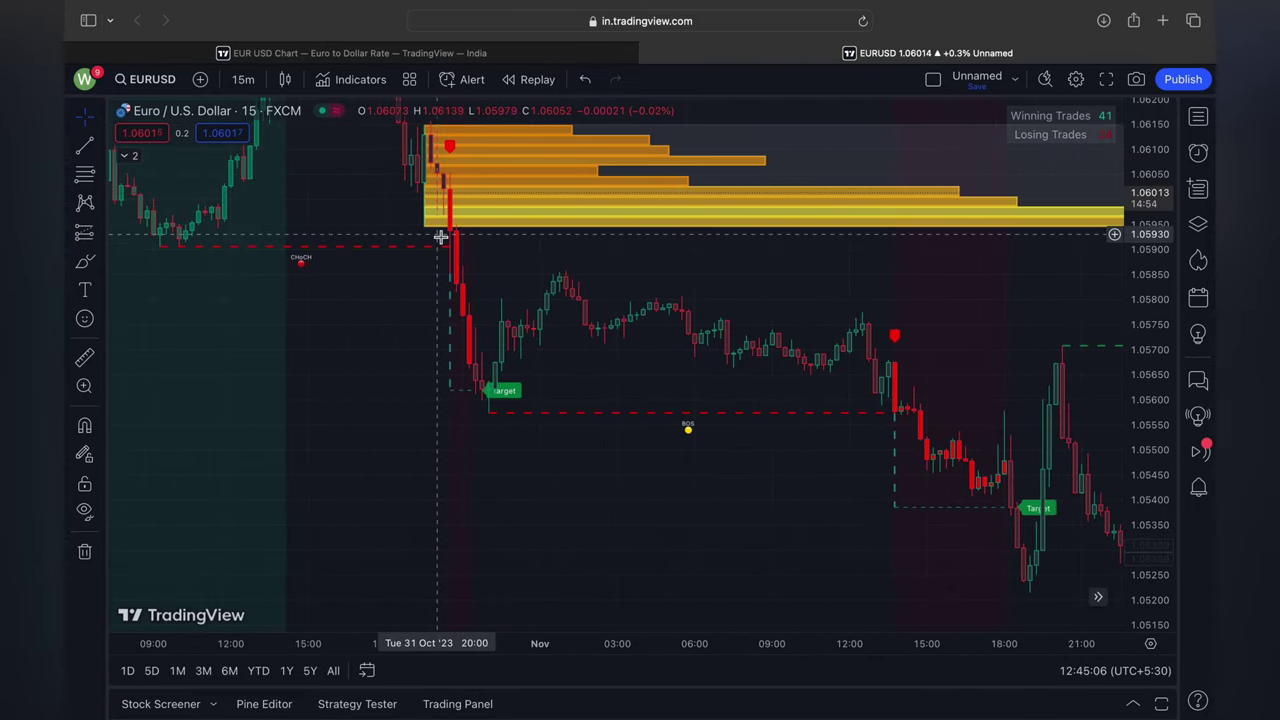
pyautogui.hscroll(3, 440, 237)
pyautogui.hscroll(-1, 438, 237)
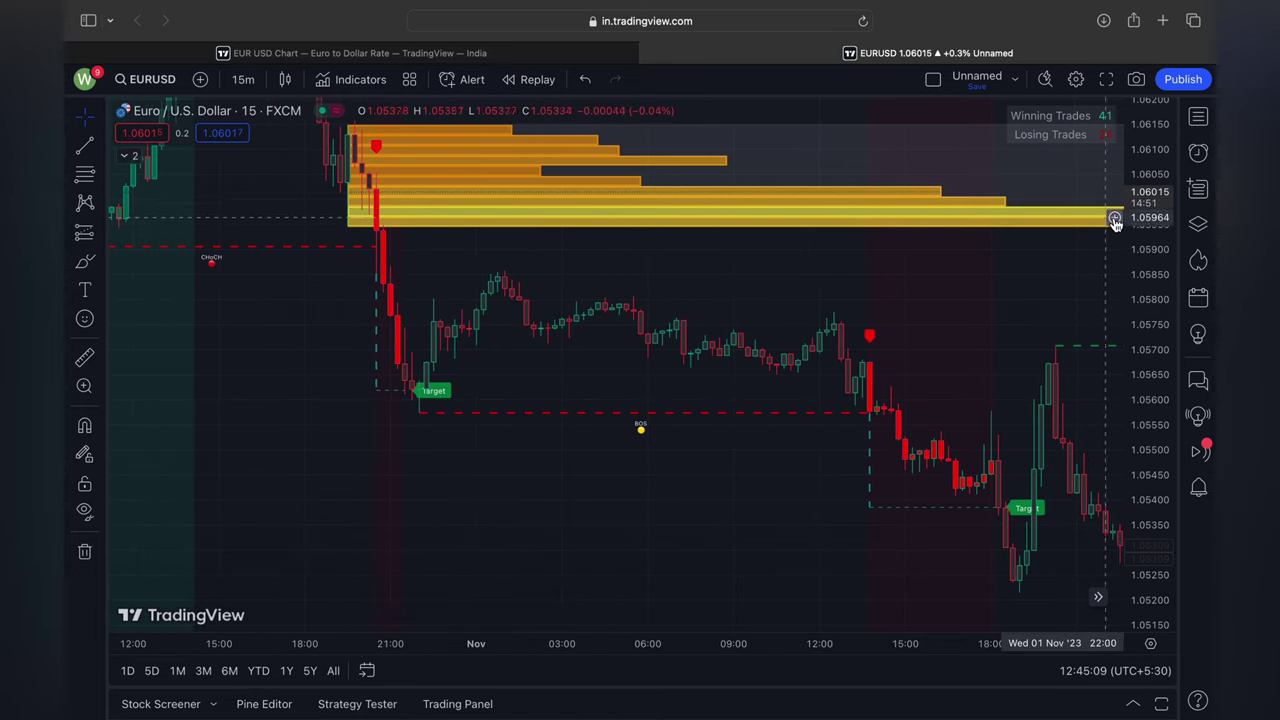
pyautogui.moveTo(1160, 195); pyautogui.dragTo(1177, 460)
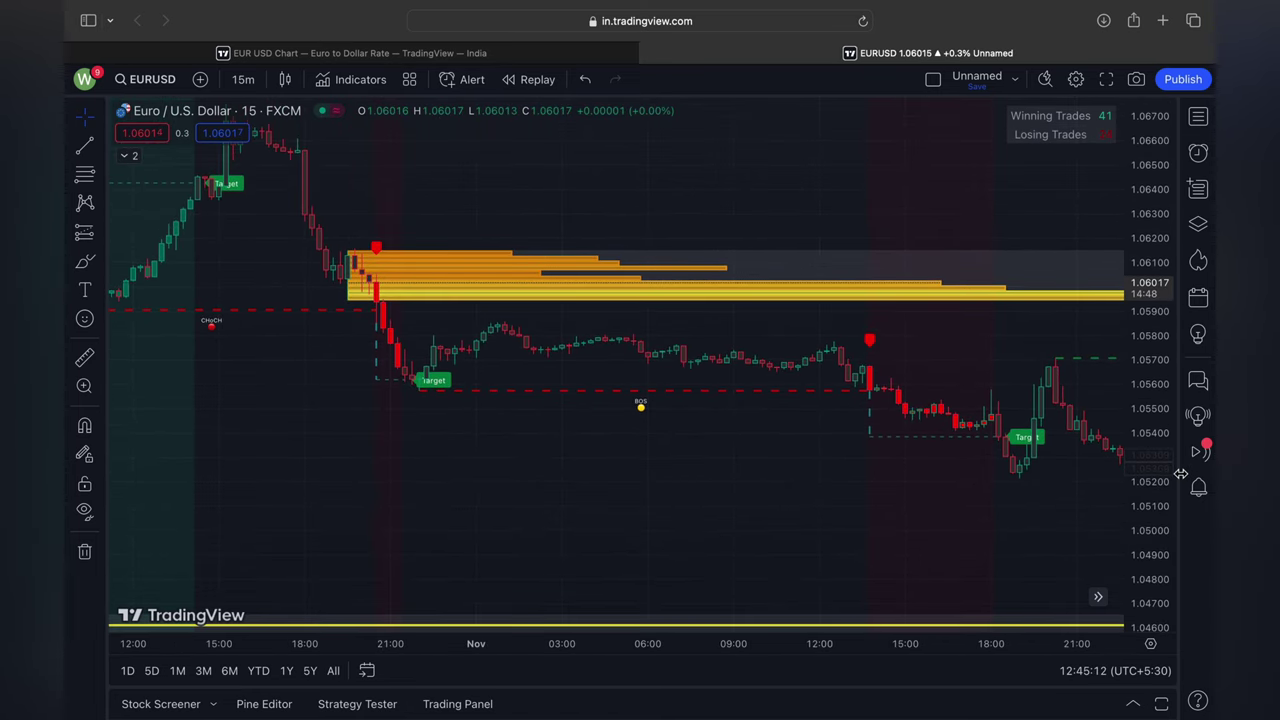
pyautogui.click(537, 79)
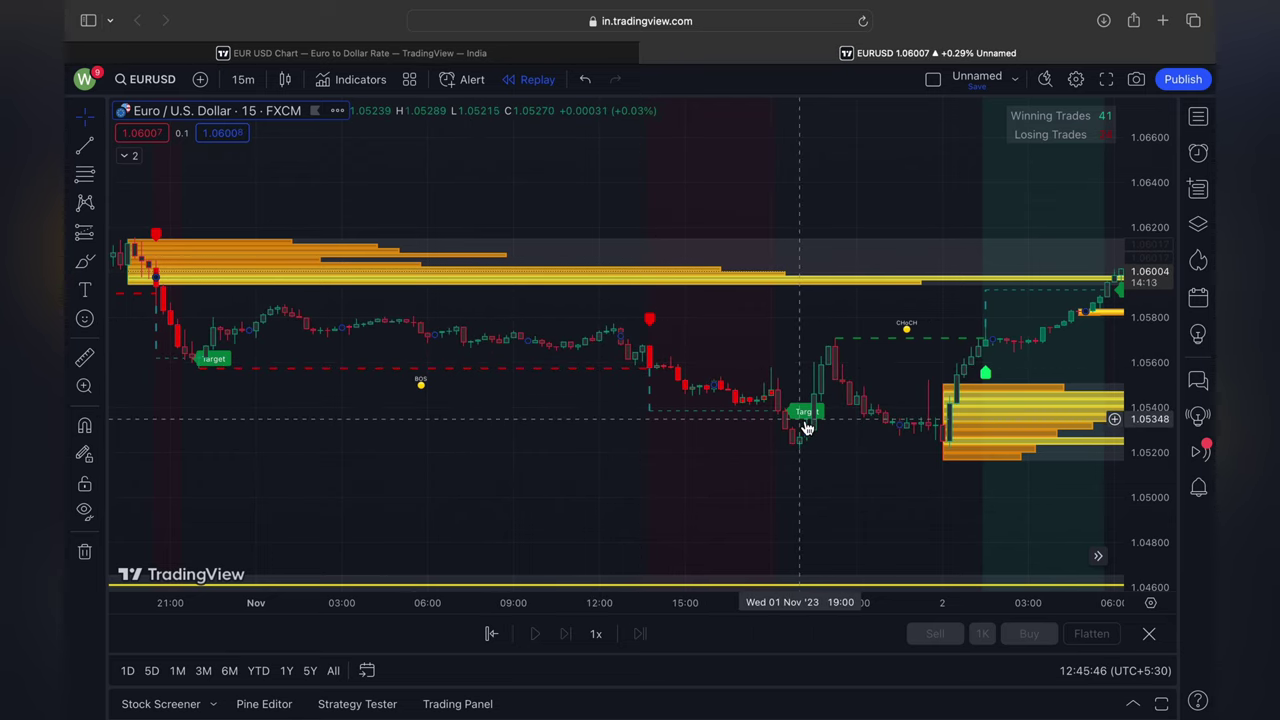
# Remove Volume Profile Bar-Magnified Order Blocks from the legend, leaving only Smart Money Breakouts
pyautogui.hscroll(6, 800, 415)
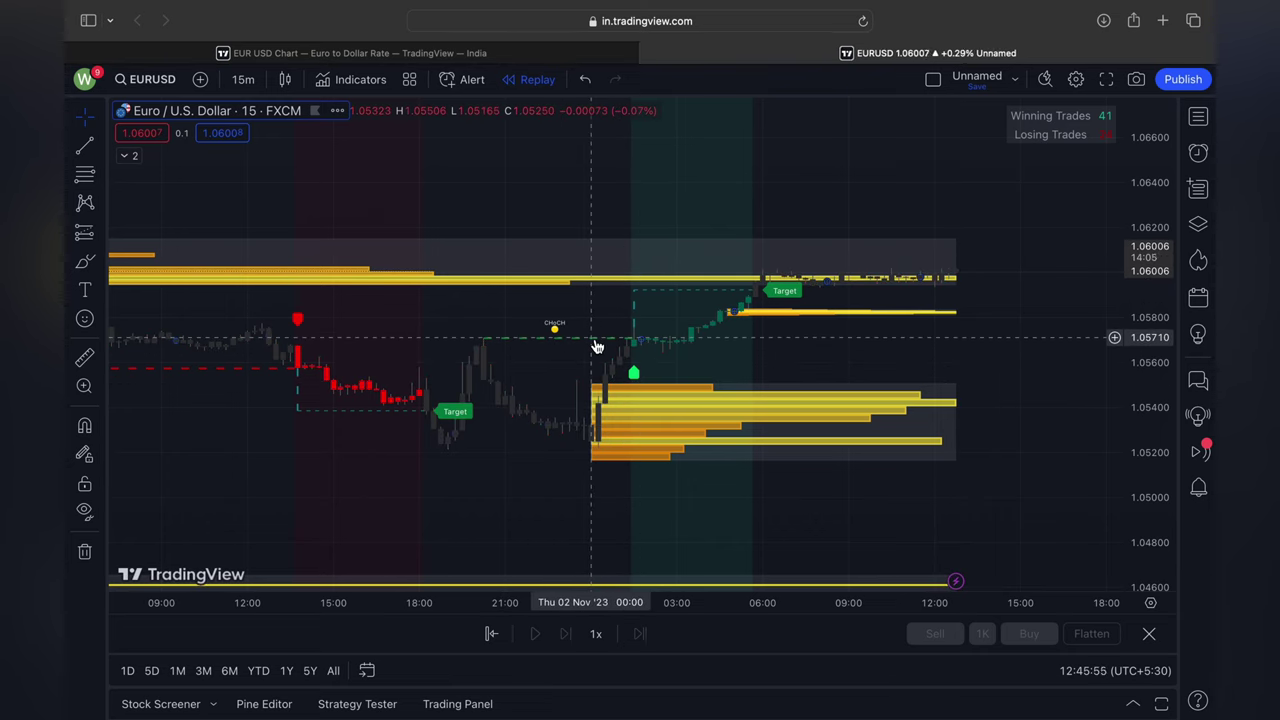
pyautogui.click(134, 156)
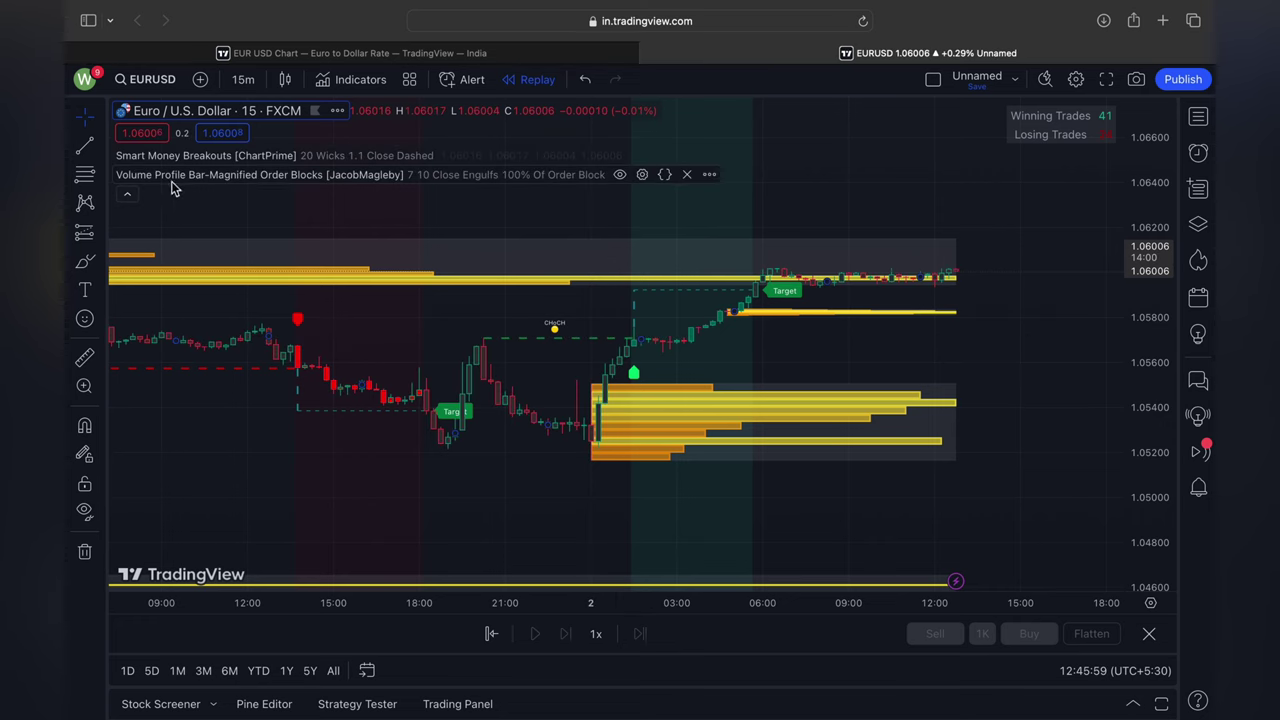
pyautogui.click(687, 175)
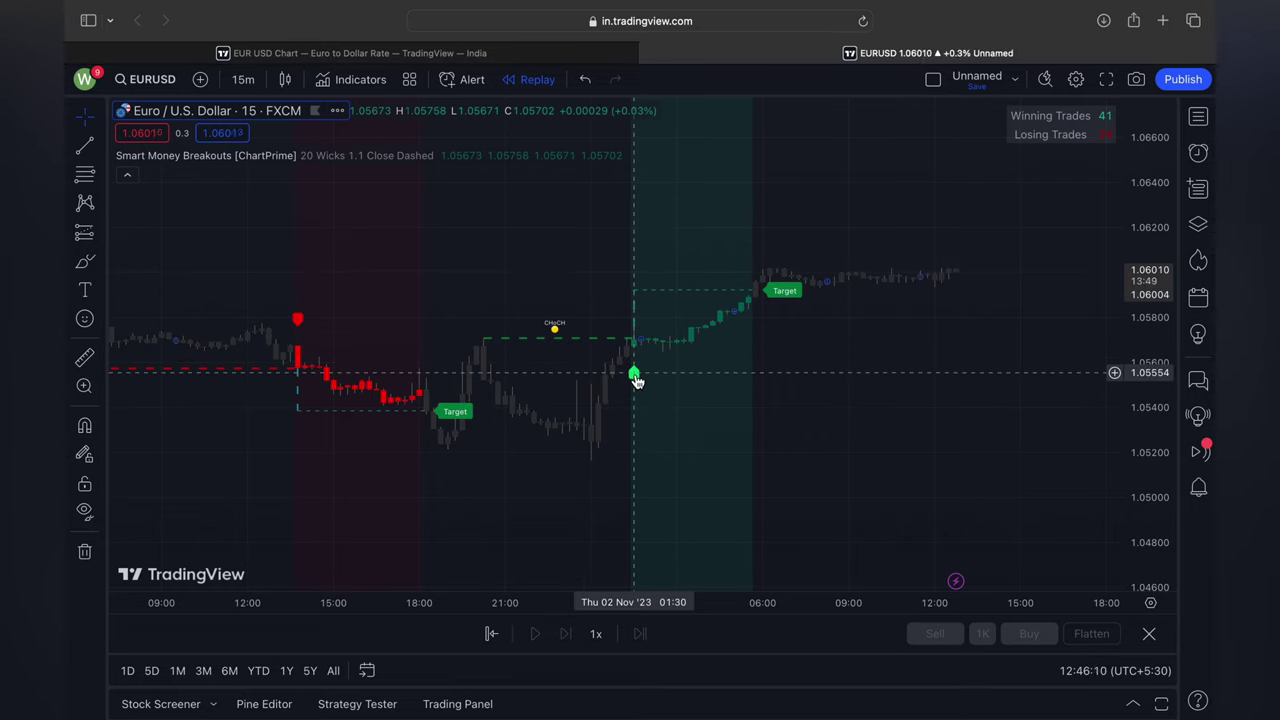
pyautogui.click(128, 175)
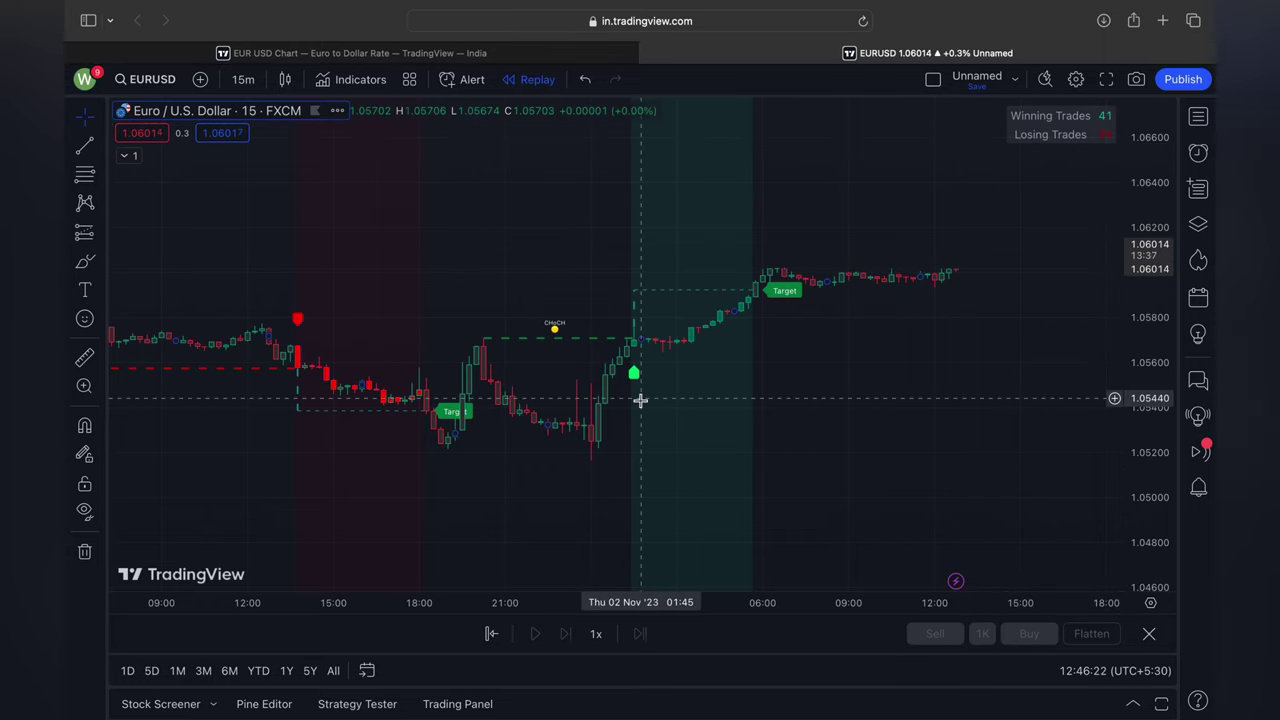
# Stretch the price scale so candles look taller, then switch to the other browser window with Cmd+Tab
pyautogui.hscroll(-10, 537, 421)
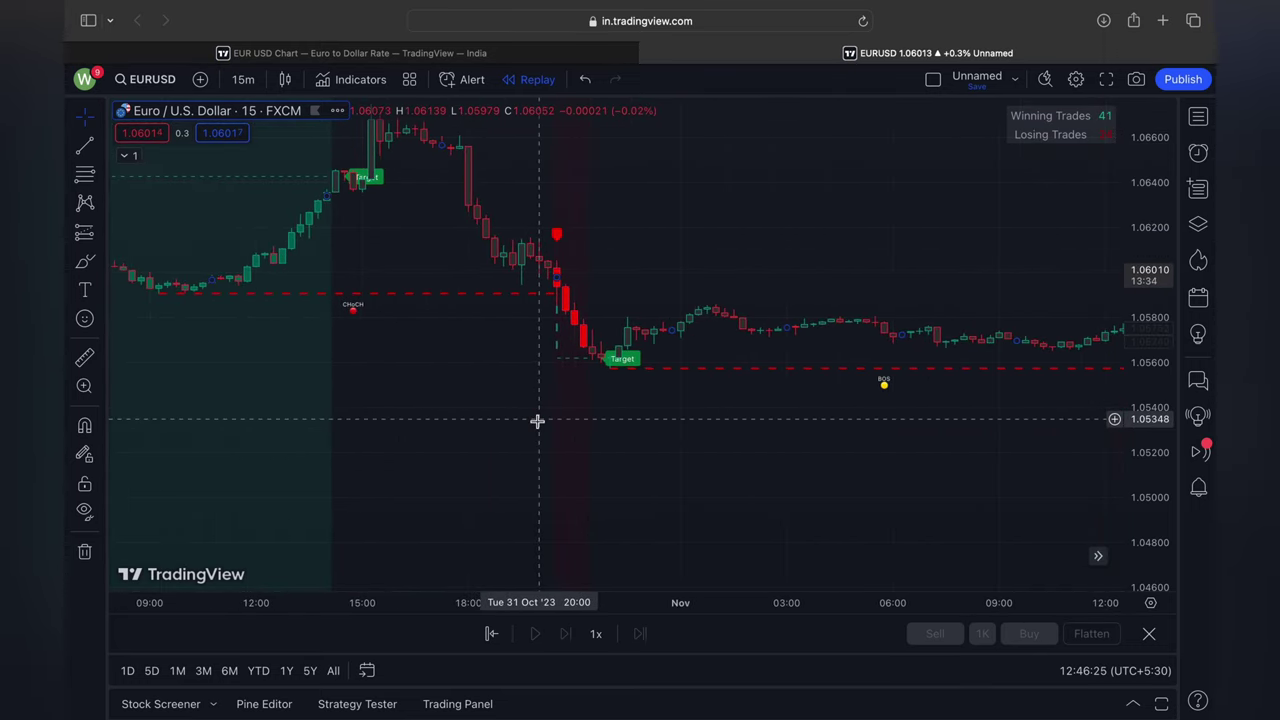
pyautogui.hscroll(15, 766, 403)
pyautogui.hscroll(-10, 766, 403)
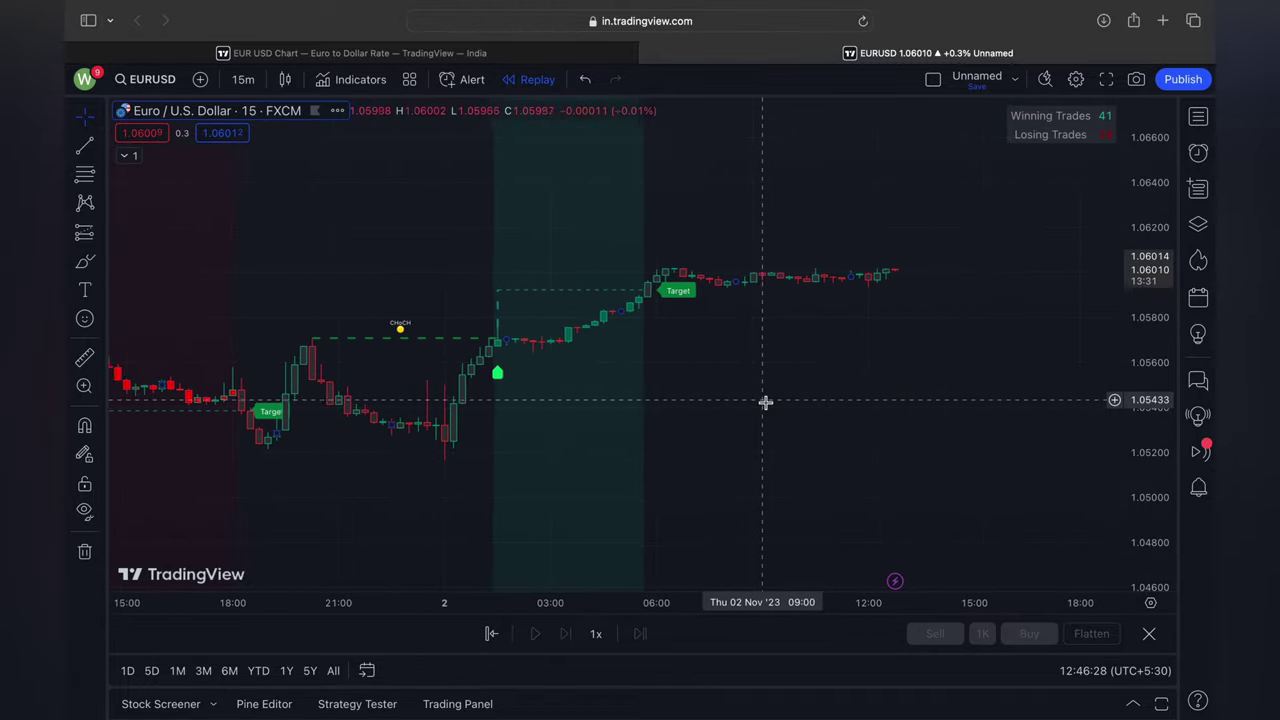
pyautogui.hscroll(-3, 766, 403)
pyautogui.moveTo(1155, 185); pyautogui.dragTo(1149, 233)
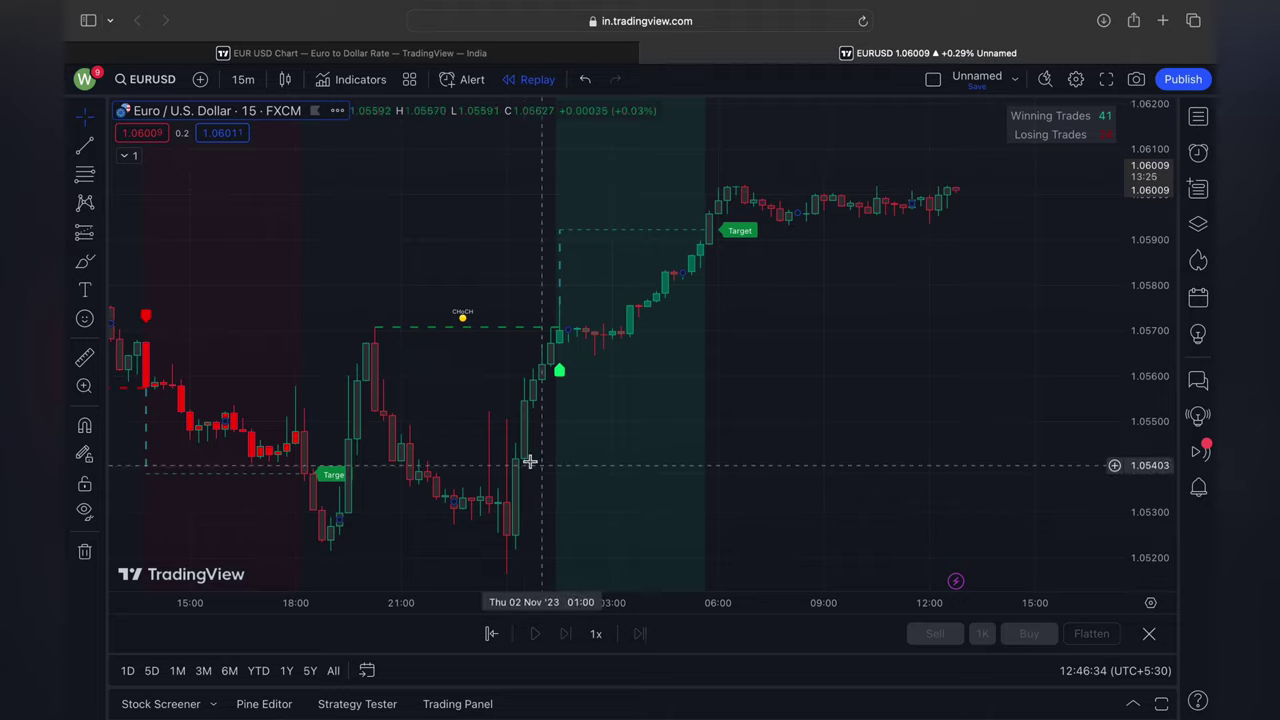
pyautogui.press('super+Tab')
# Zoom through the four-chart EURUSD grid in Vivaldi, then swipe back to Safari's 15m replay chart
pyautogui.click(350, 18)
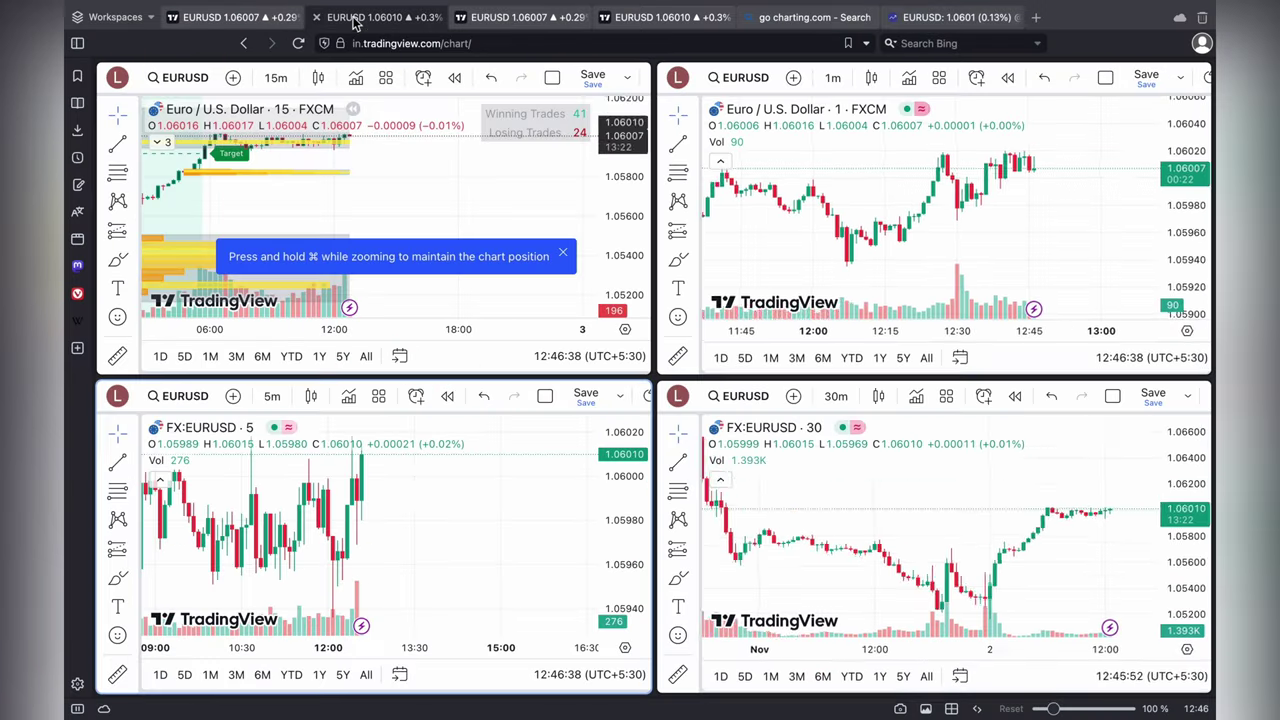
pyautogui.scroll(-5, 360, 203)
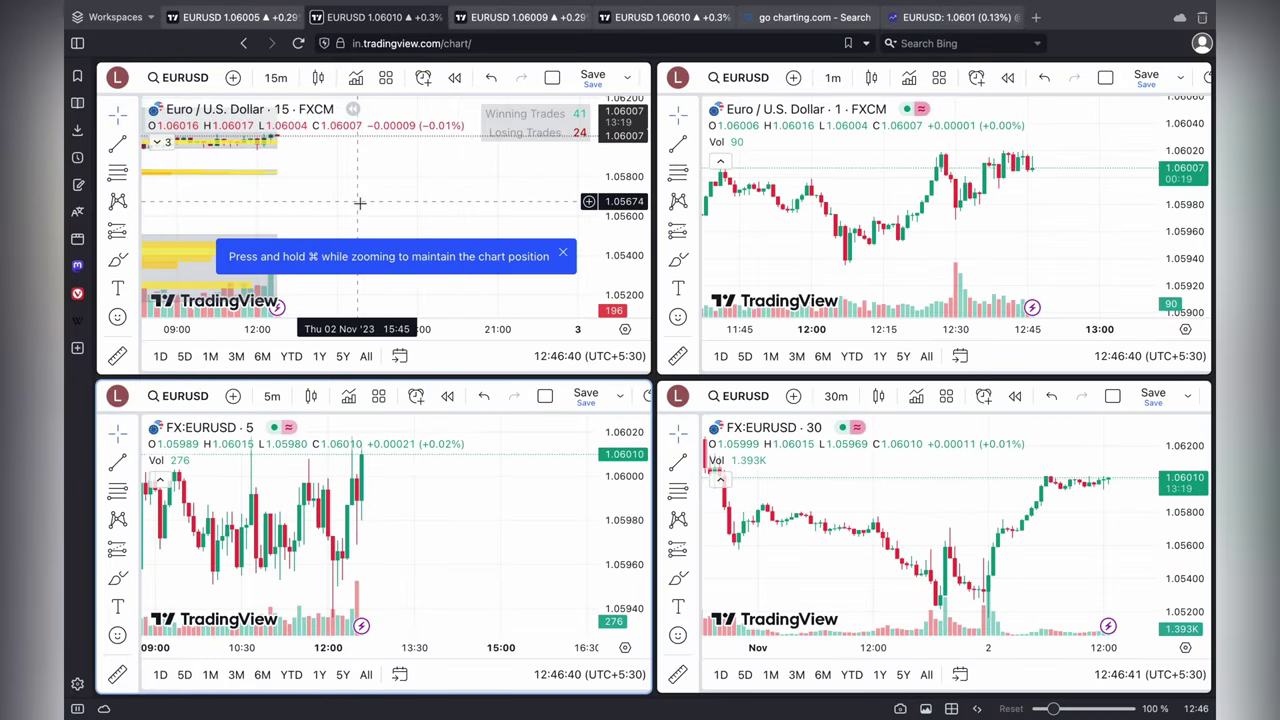
pyautogui.scroll(-3, 360, 203)
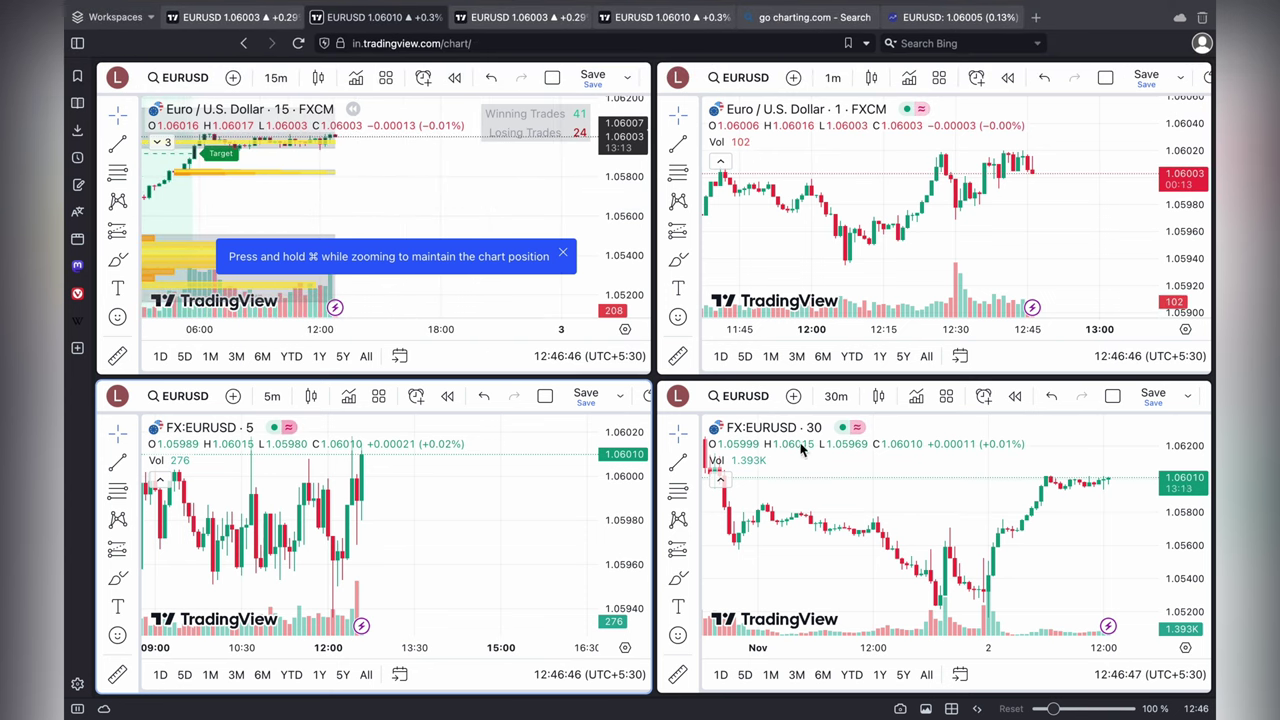
pyautogui.scroll(5, 1040, 466)
pyautogui.scroll(-5, 937, 497)
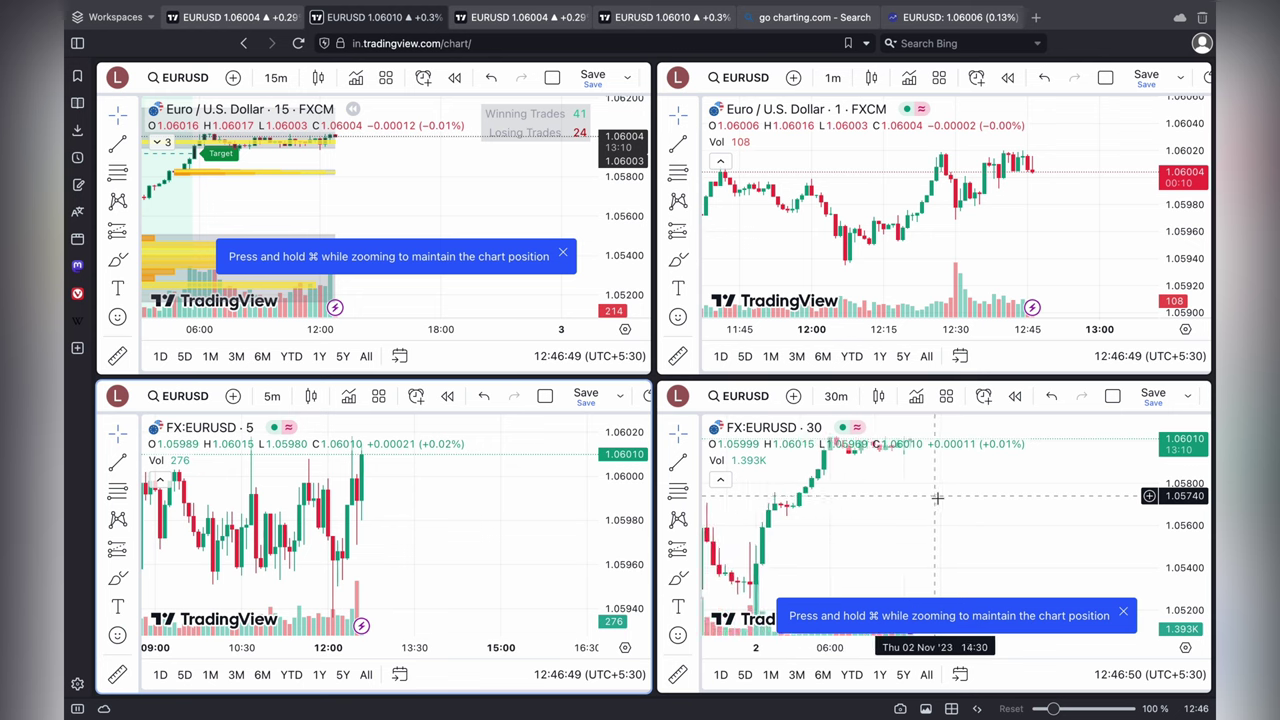
pyautogui.hotkey('ctrl', 'Right')
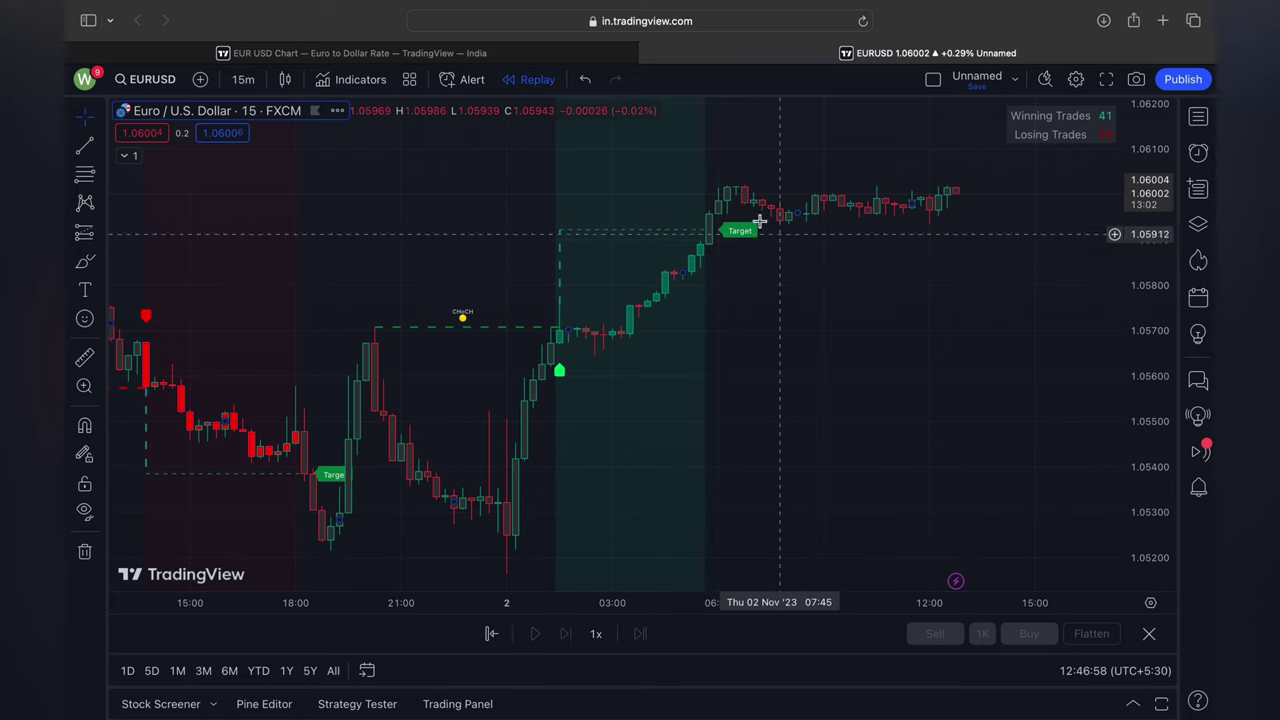
pyautogui.click(561, 371)
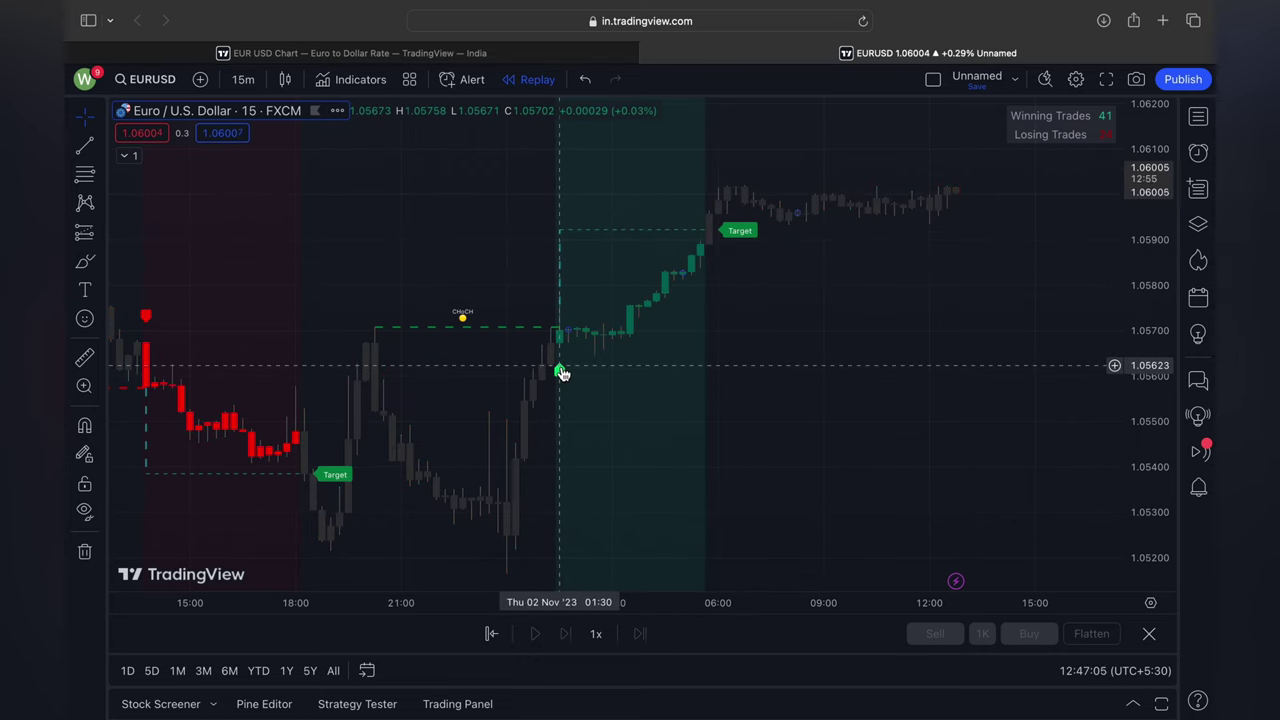
pyautogui.hscroll(-5, 562, 372)
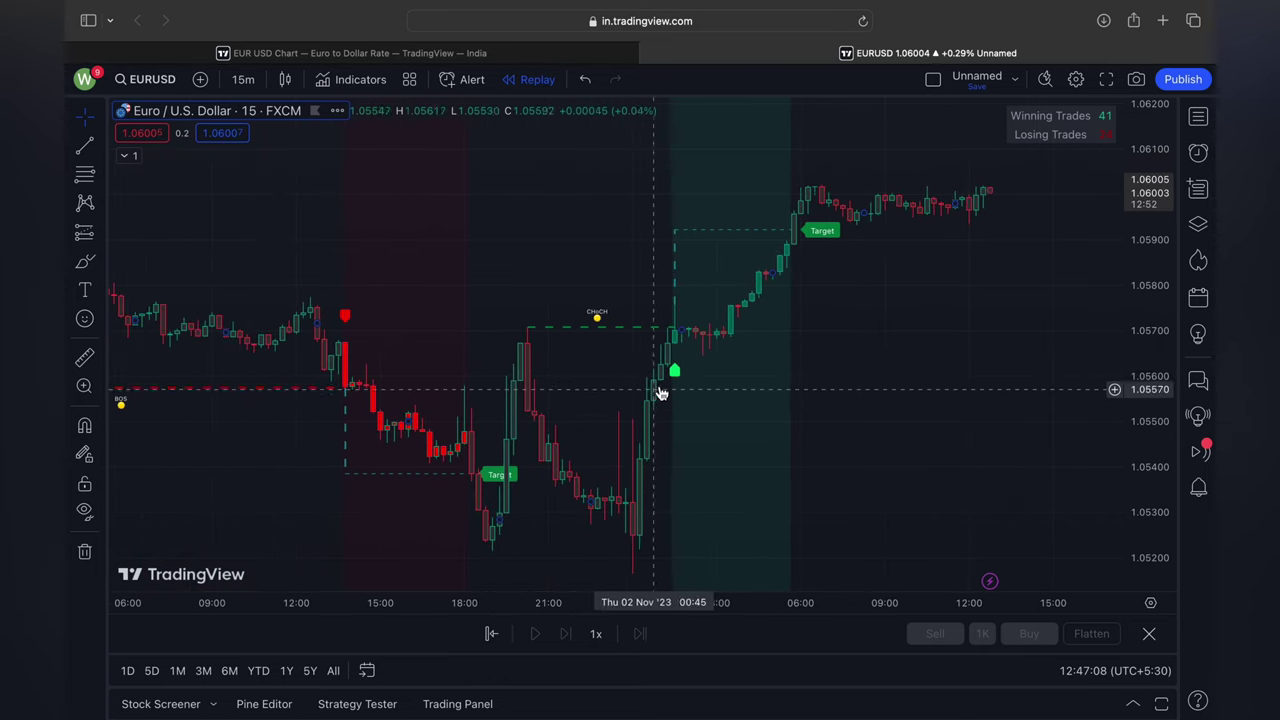
pyautogui.click(677, 373)
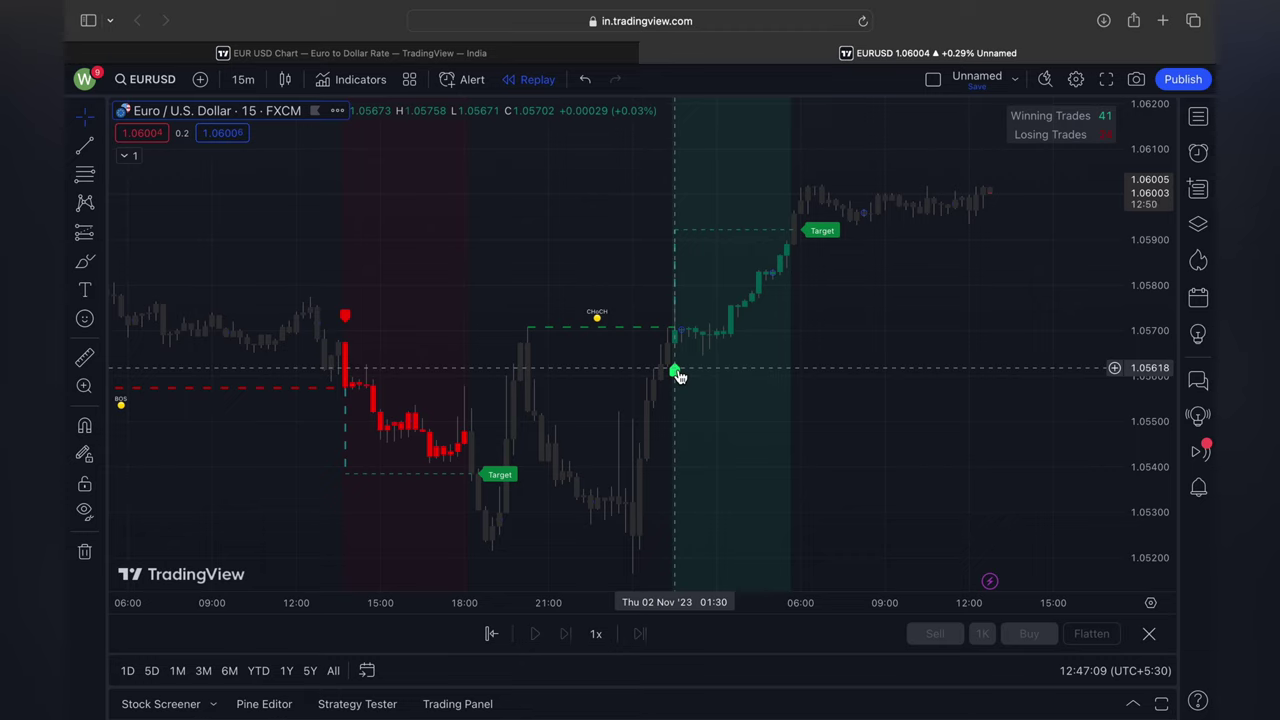